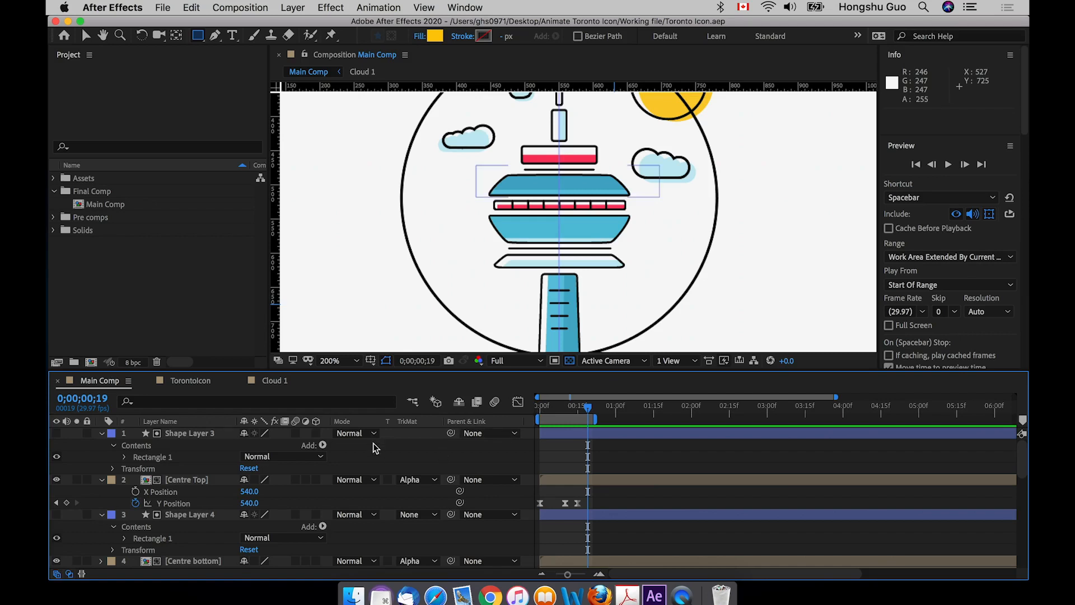
Extend the work area to 0;00;01;25 and move the current time to 0;00;00;08
click(203, 435)
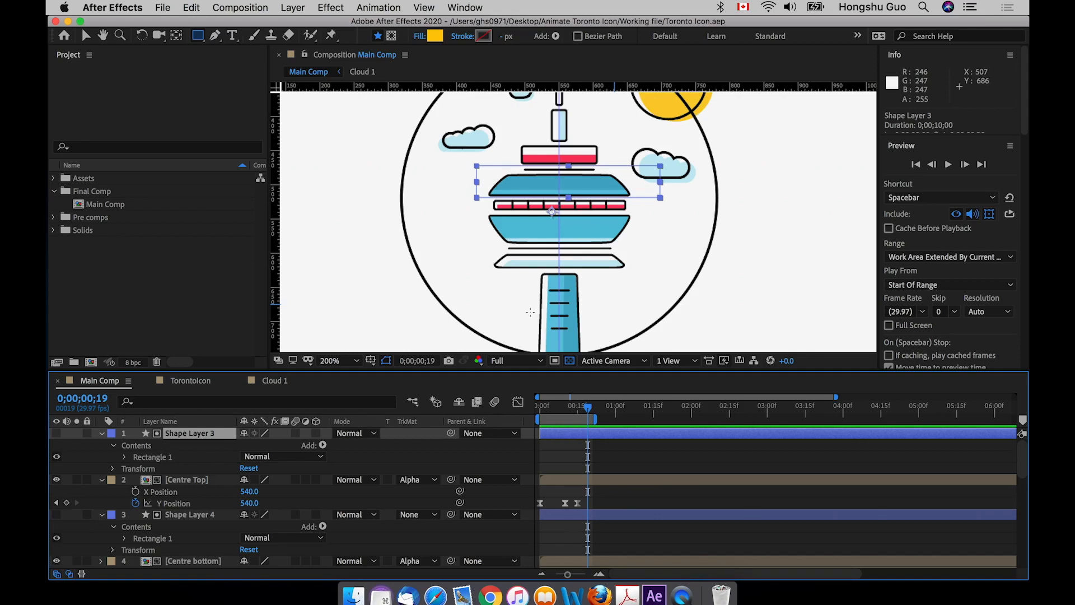
key(v)
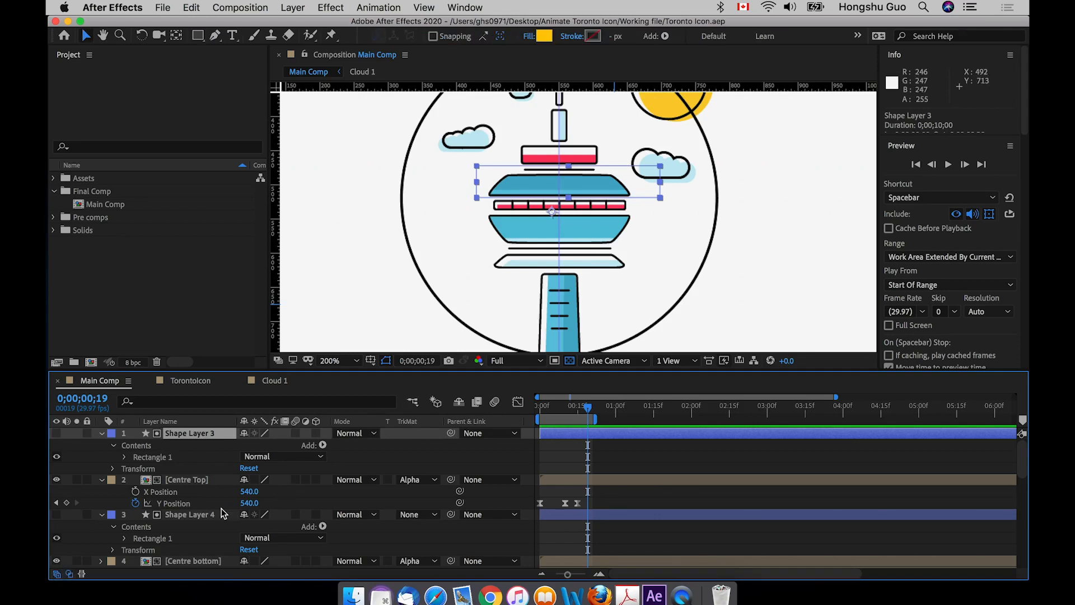
scroll(219, 527, down, 3)
scroll(220, 527, down, 5)
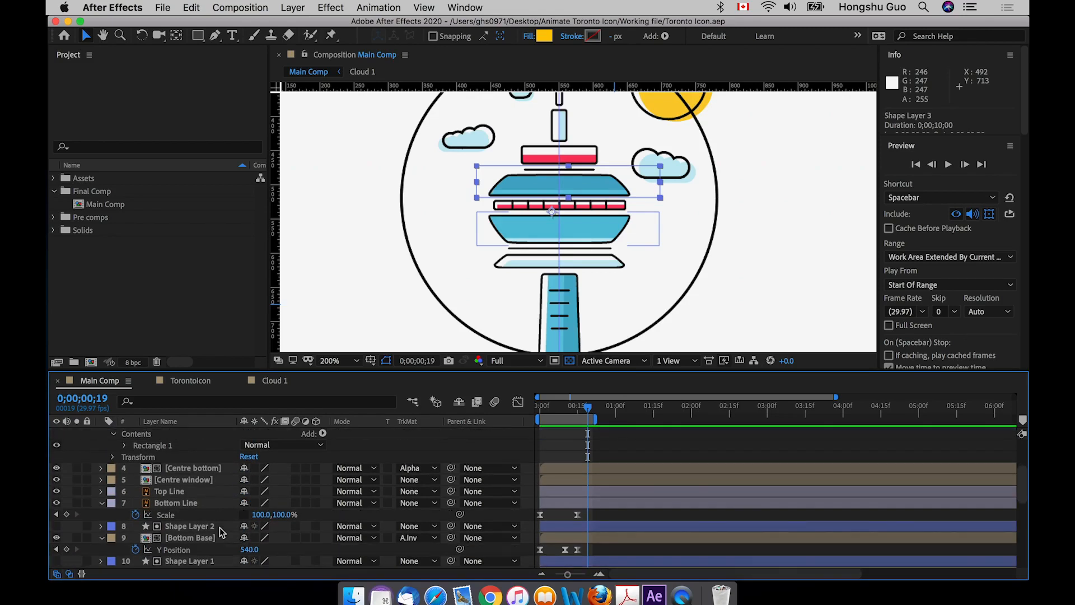
click(207, 504)
drag(589, 412, 562, 409)
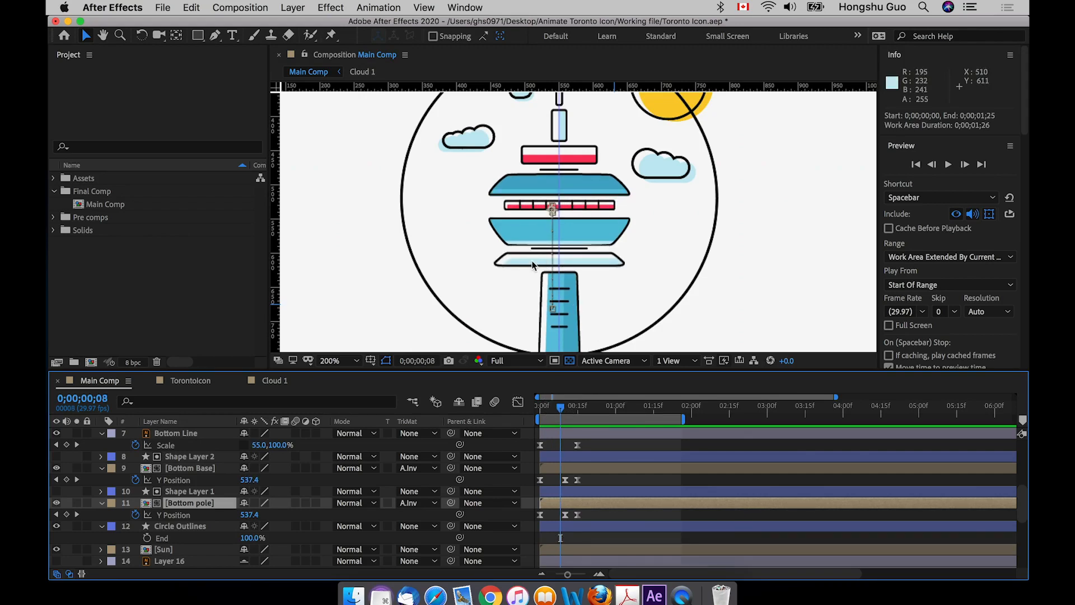
Delay Bottom Base and its Shape Layer 2 together by 5 frames on the timeline
click(196, 472)
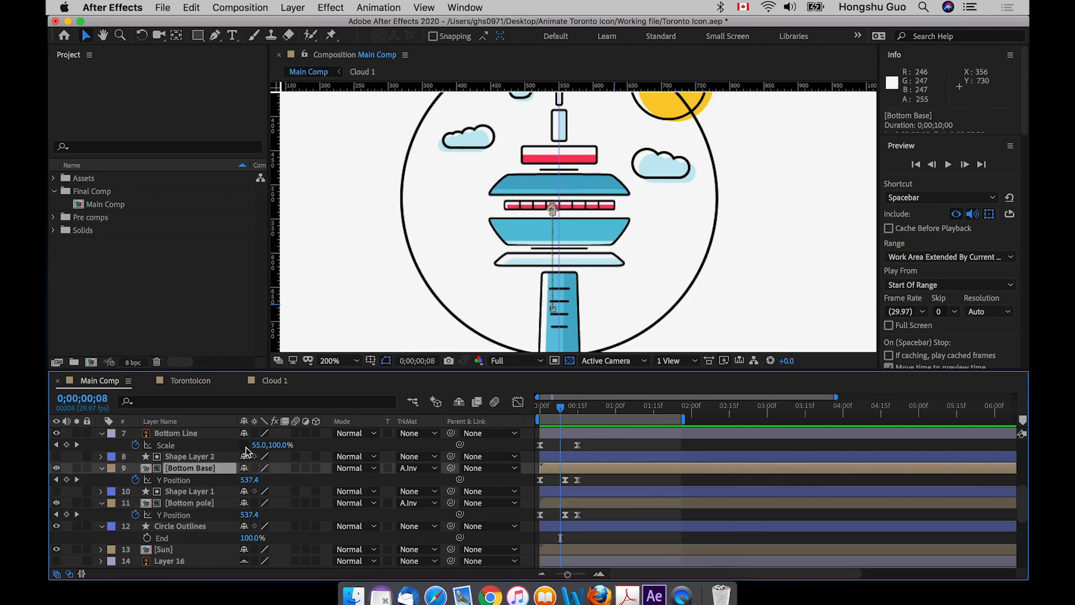
shift+click(579, 456)
mouse_move(572, 460)
mouse_down()
mouse_move(594, 461)
mouse_move(583, 463)
mouse_up()
Delay the Top Line and Bottom Line layers together by 13 frames on the timeline
scroll(599, 473, up, 3)
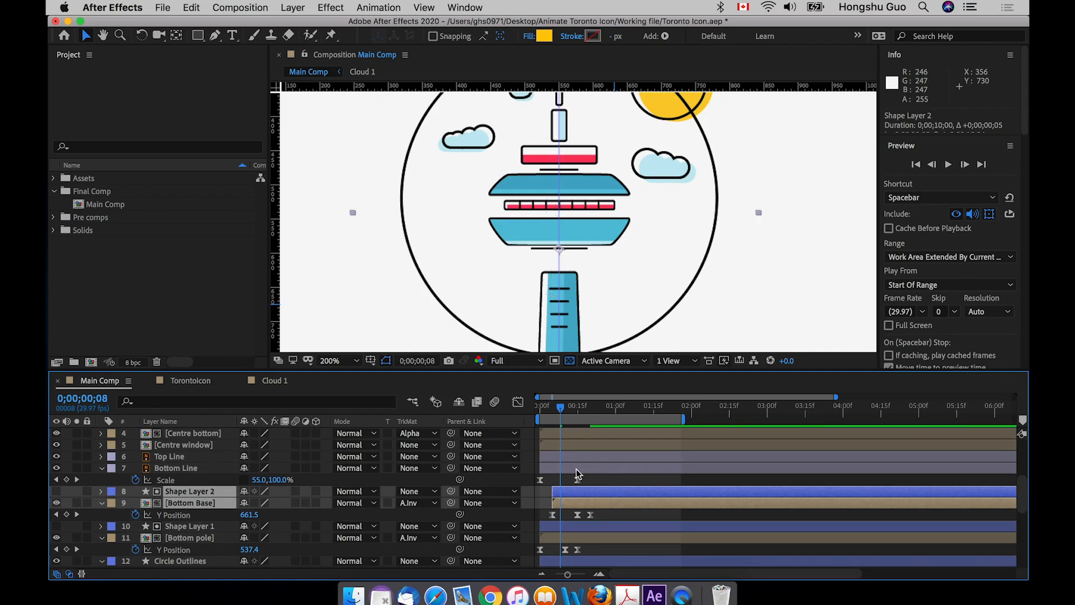
click(571, 468)
shift+click(562, 456)
drag(562, 456, 592, 458)
Delay the Centre window layer by 16 frames on the timeline
scroll(591, 458, up, 5)
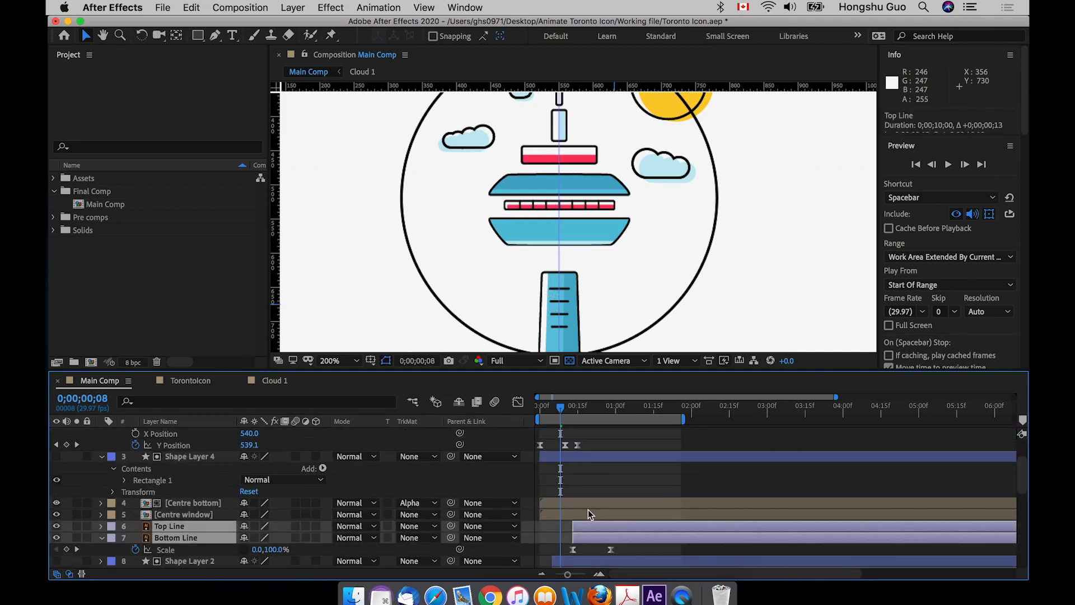
click(563, 516)
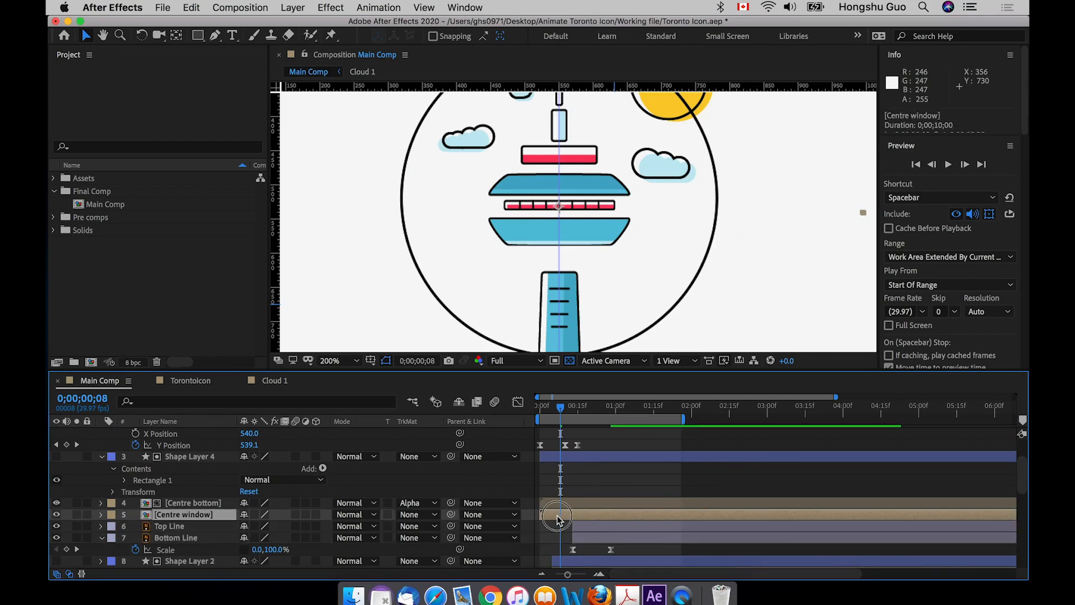
drag(557, 519, 560, 520)
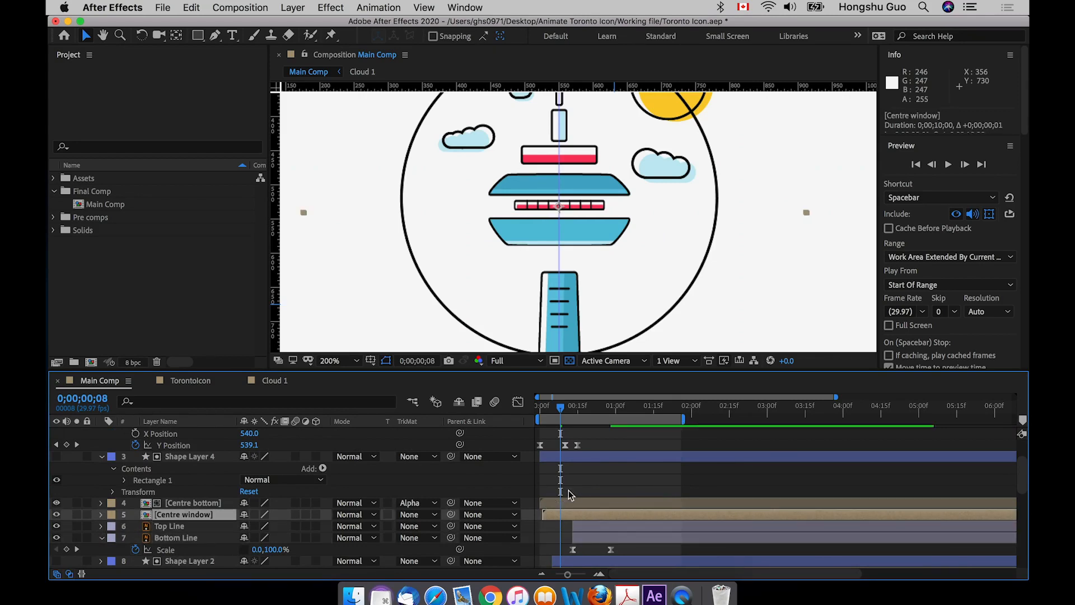
key(super+z)
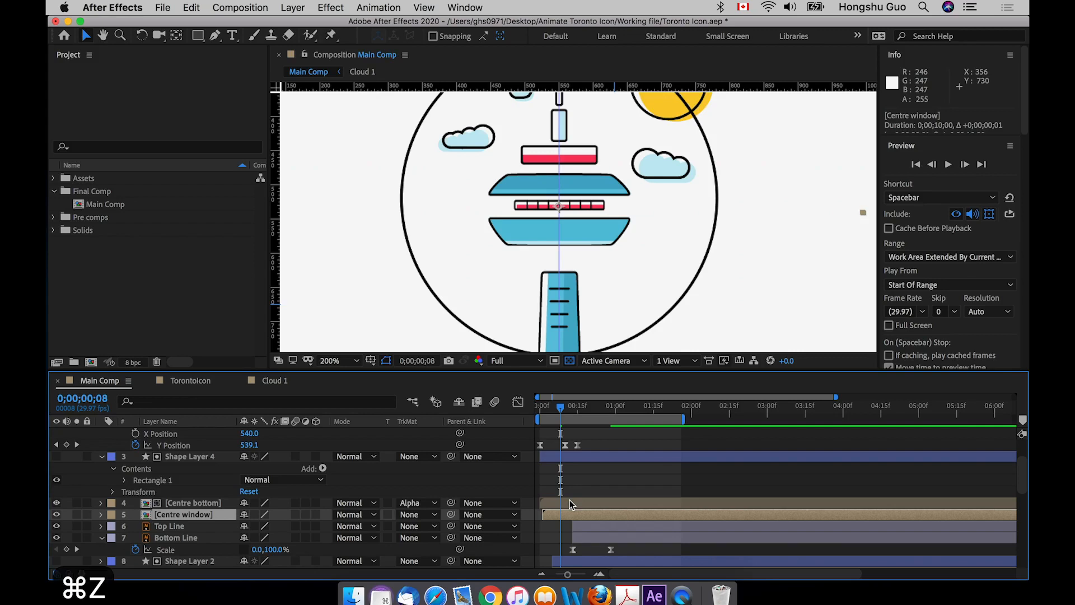
click(592, 515)
key(super+shift+z)
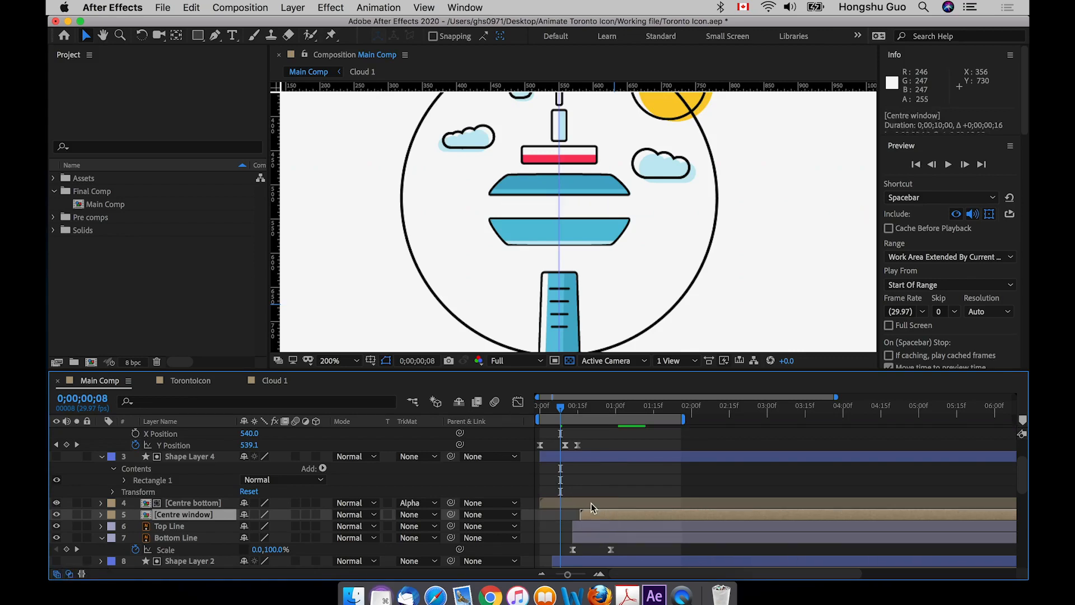
Collapse the expanded properties of Shape Layer 4, Shape Layer 3 and Centre Top in the layer list
click(590, 502)
scroll(595, 498, up, 3)
shift+click(593, 493)
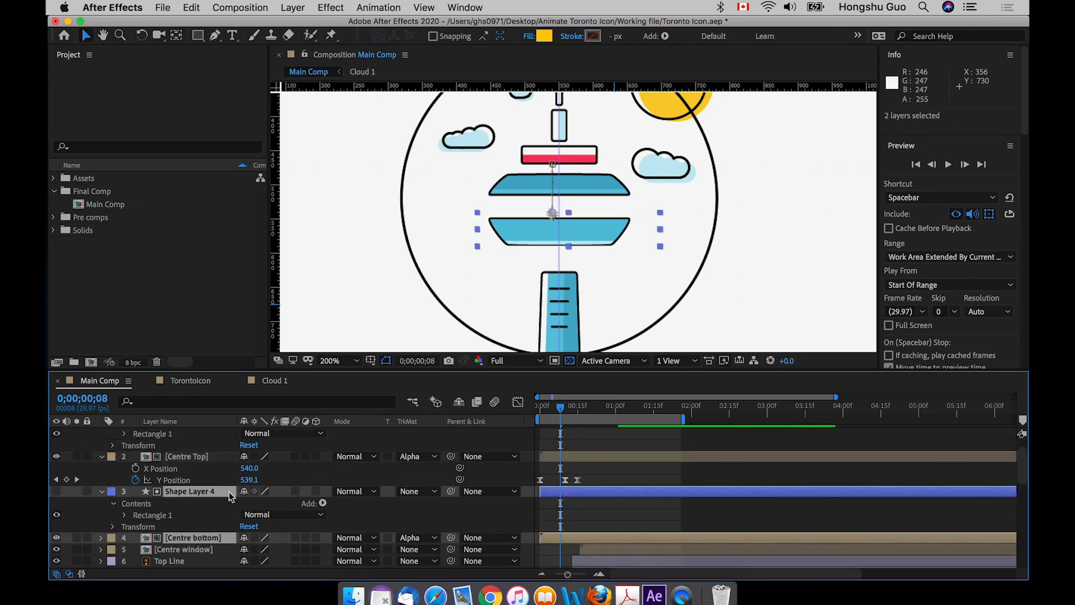
click(102, 491)
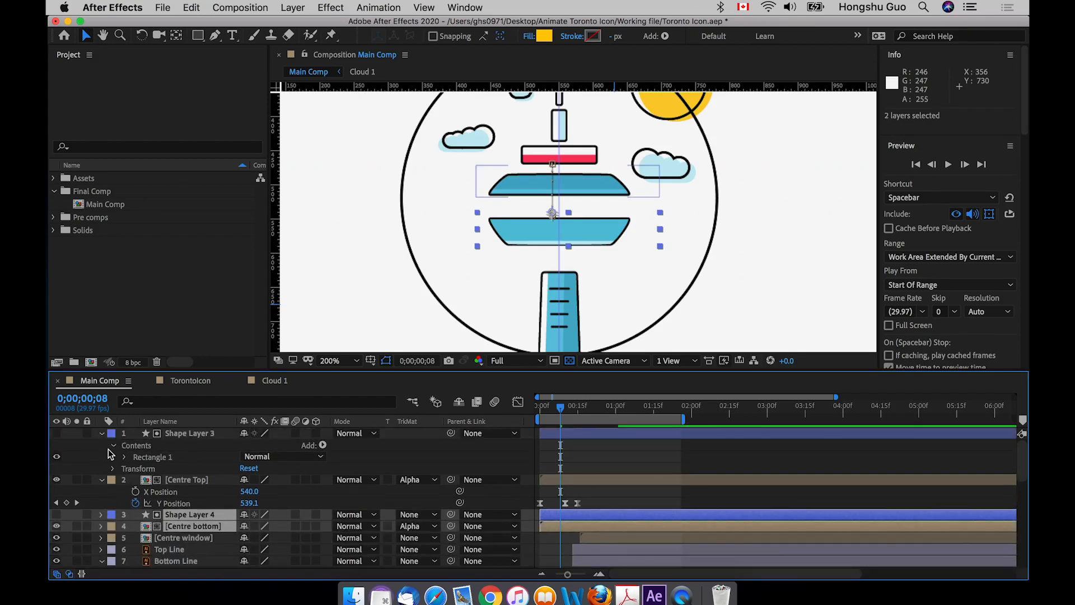
click(102, 436)
click(102, 444)
Delay Centre Top and its Shape Layer 3 together by 16 frames on the timeline
click(189, 433)
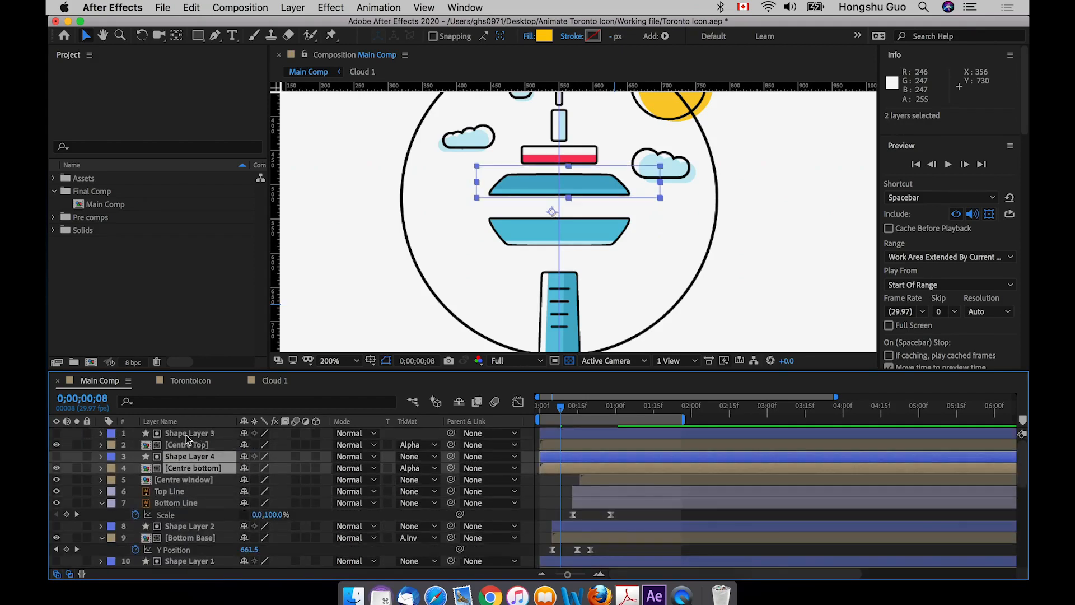
shift+click(196, 445)
drag(572, 446, 609, 446)
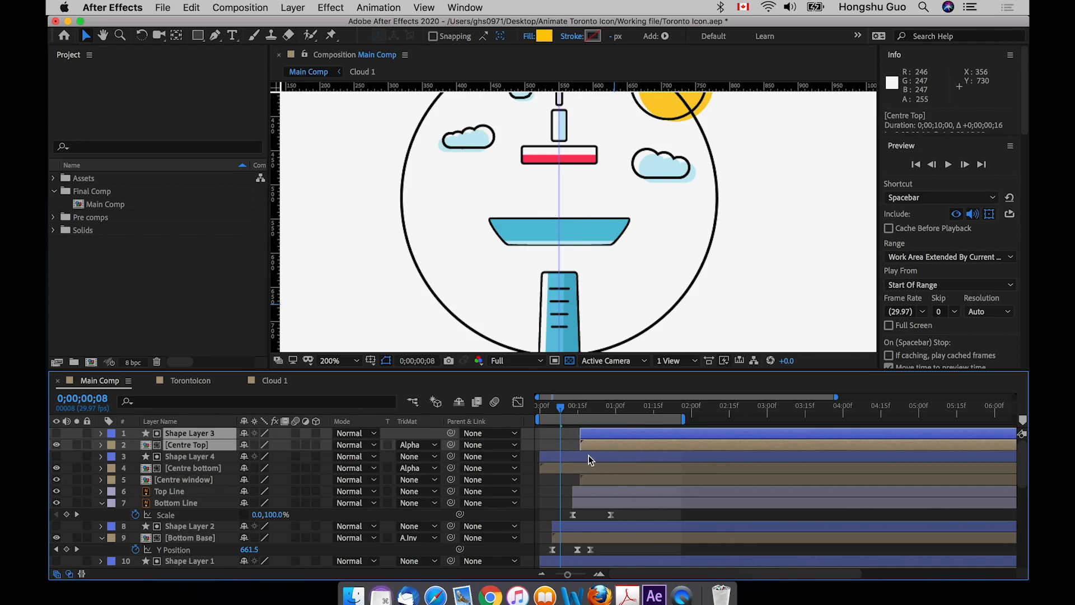
Delay Centre bottom and its Shape Layer 4 together by 18 frames on the timeline
click(589, 457)
shift+click(552, 468)
drag(552, 468, 597, 468)
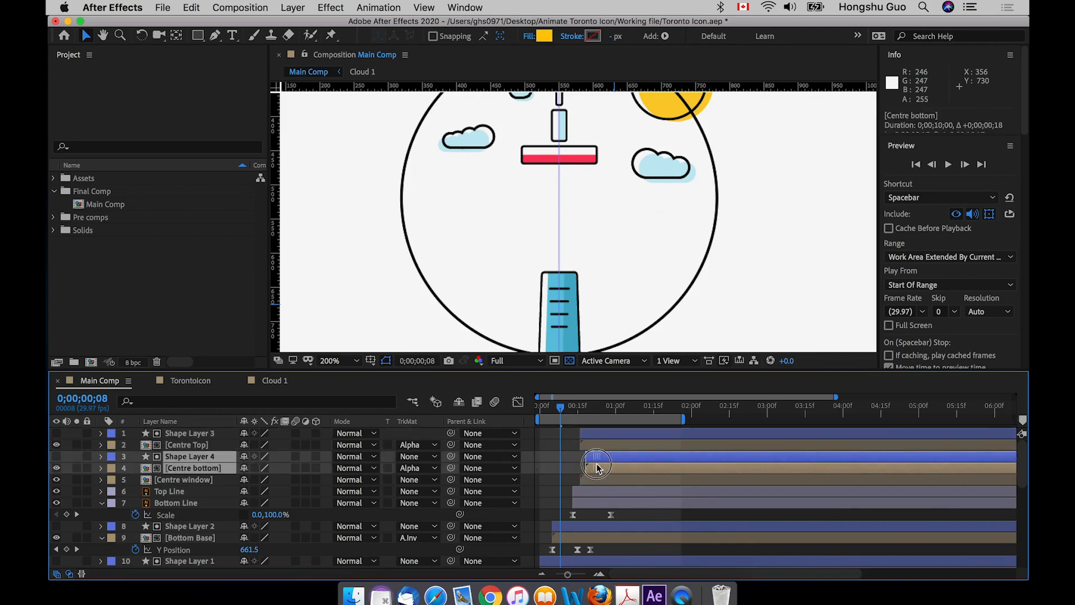
Preview the staggered tower animation from the start and scrub to 0;00;00;27 to examine the timing
key(space)
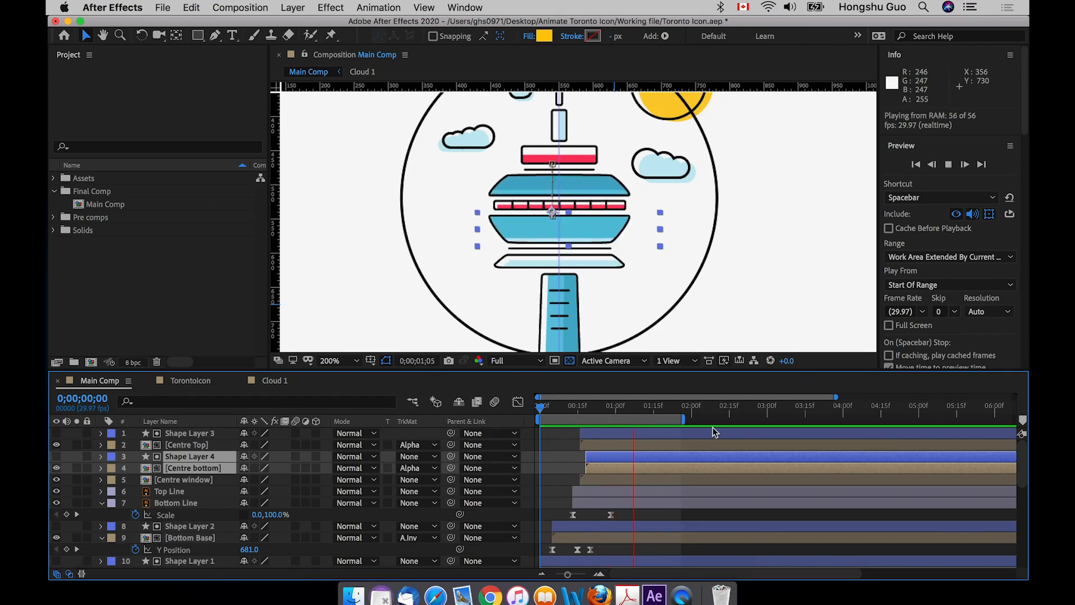
click(566, 453)
click(541, 406)
key(space)
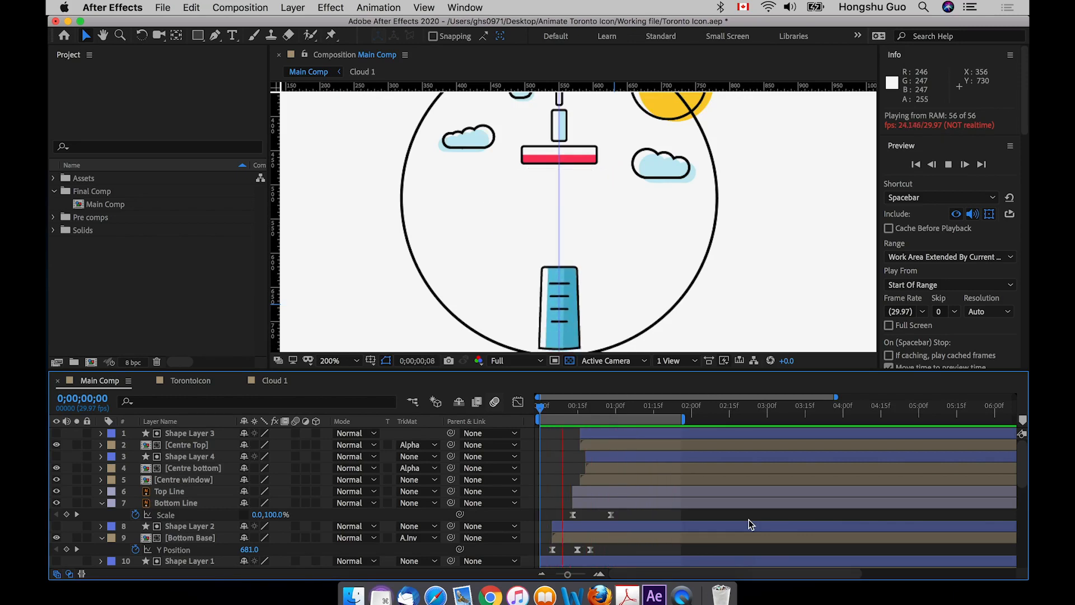
click(579, 409)
drag(579, 408, 608, 408)
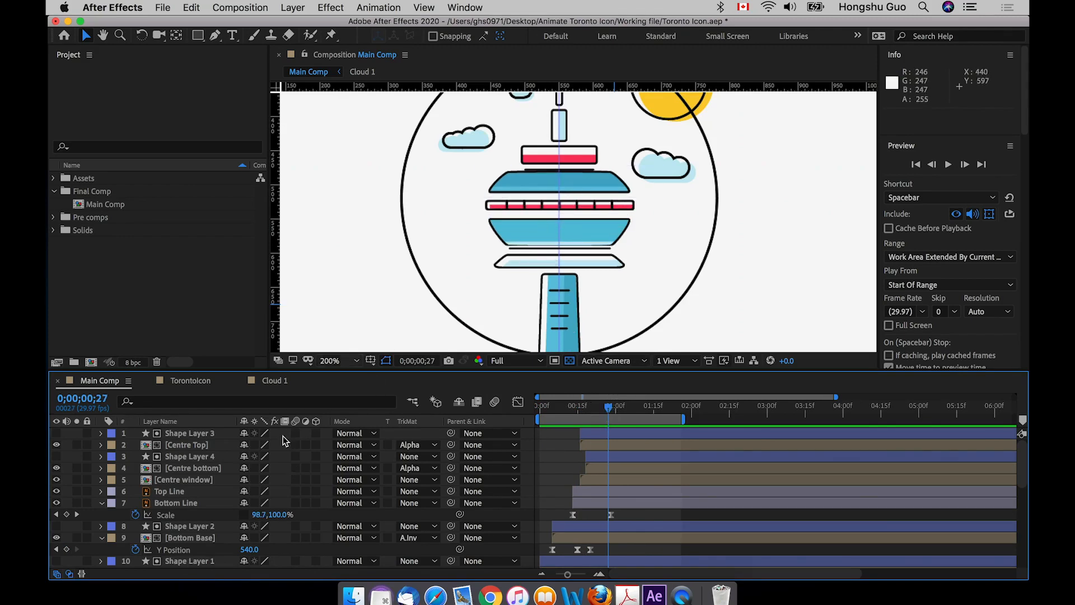
Reveal the Centre window layer's Scale keyframes and scrub from 0;00;00;16 to 0;00;00;28 to examine how it stretches
click(191, 479)
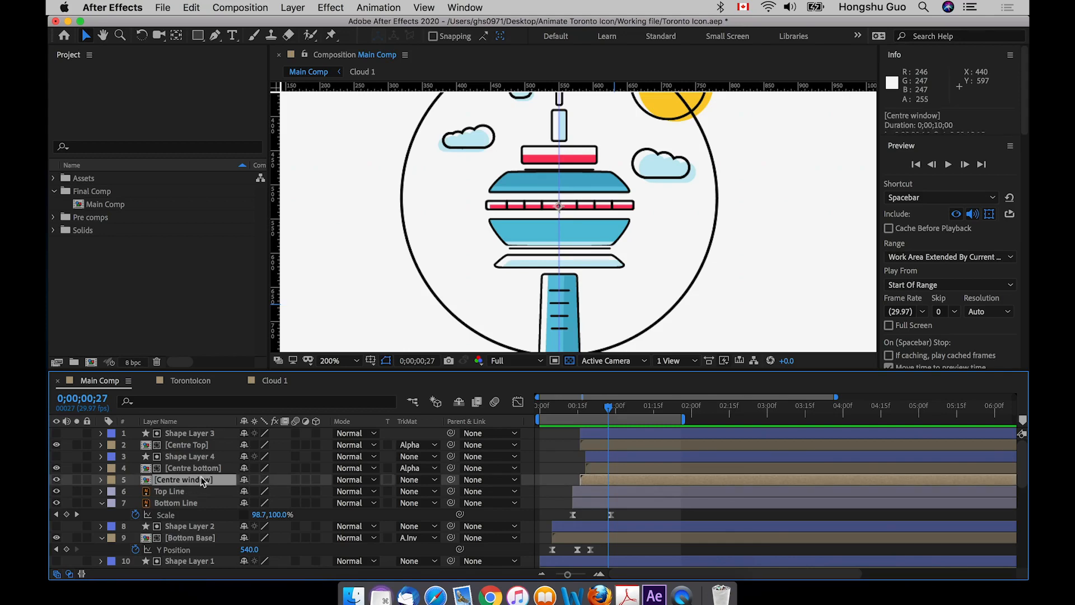
key(u)
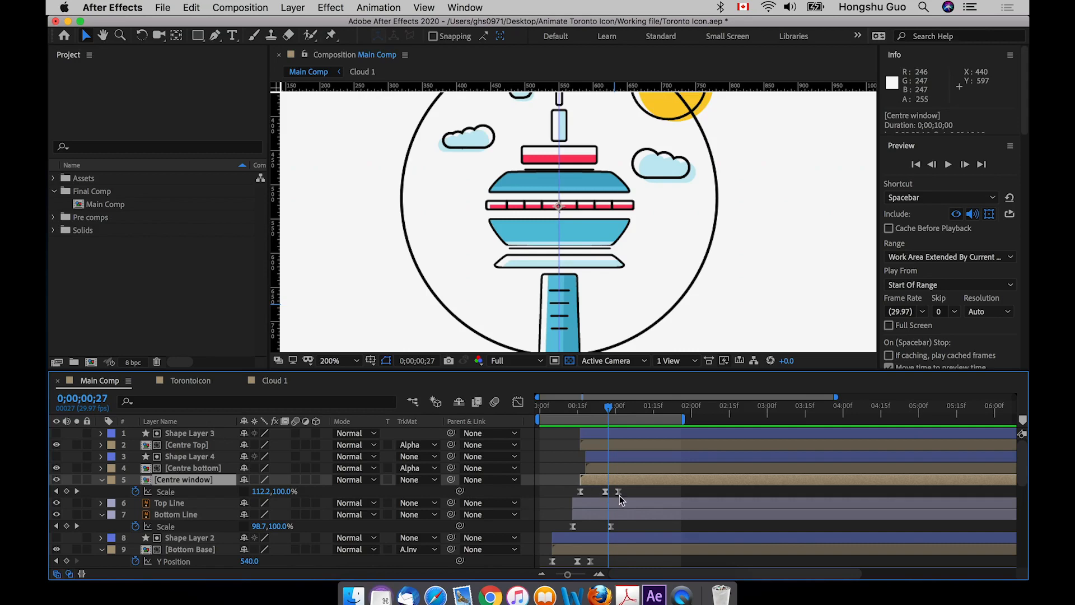
click(577, 405)
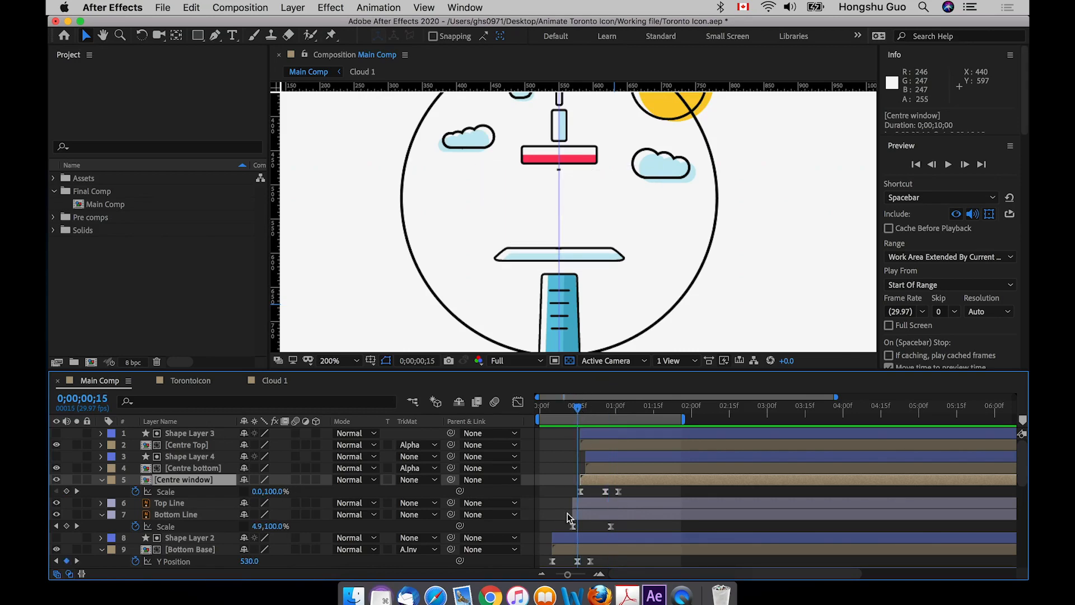
drag(569, 577, 584, 575)
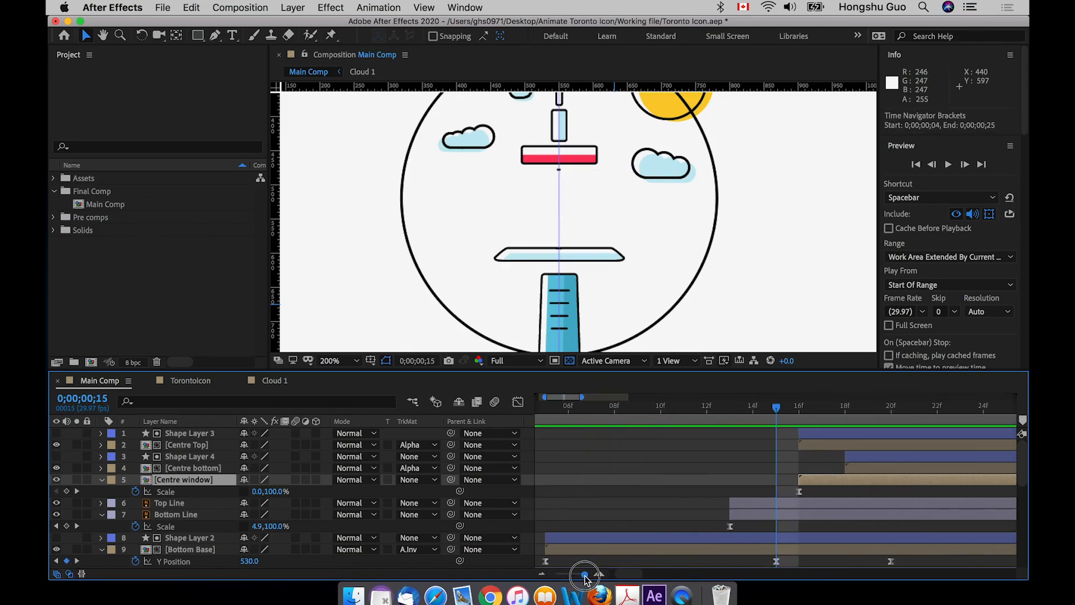
scroll(657, 500, right, 8)
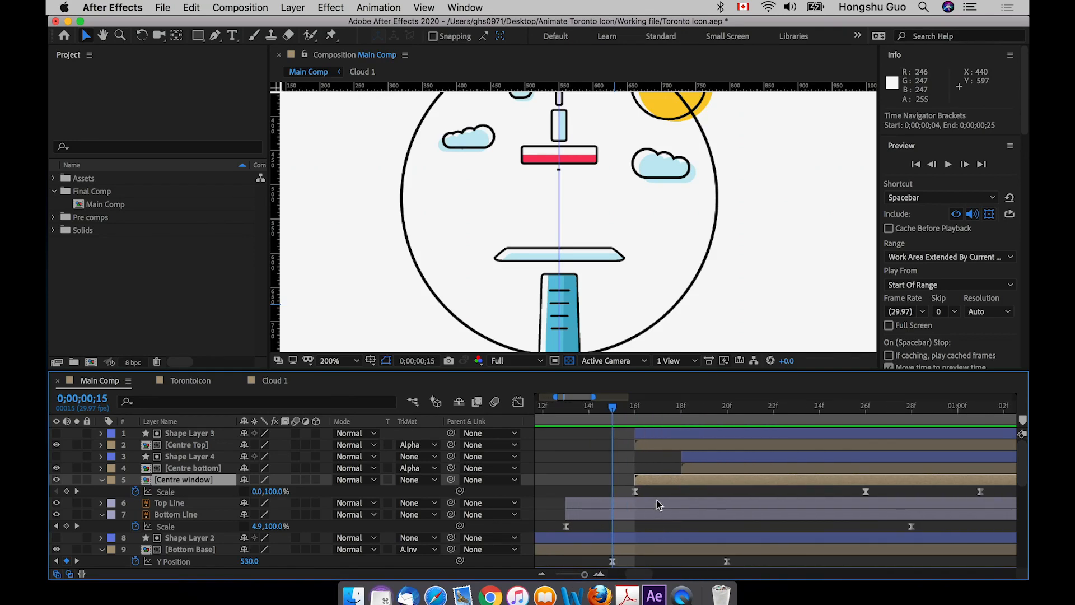
scroll(657, 503, right, 2)
click(556, 410)
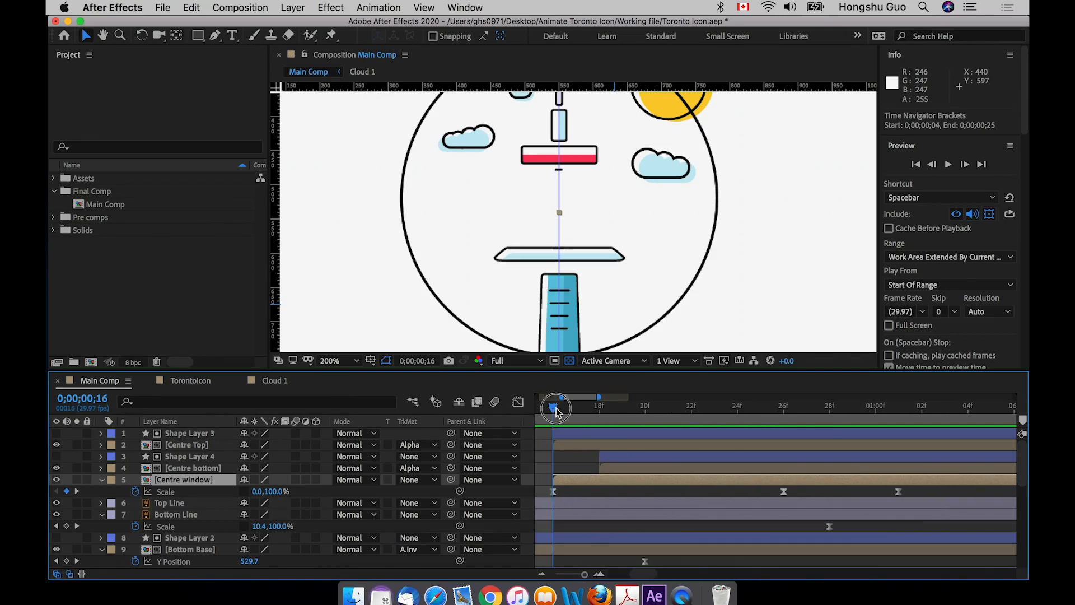
drag(557, 409, 784, 408)
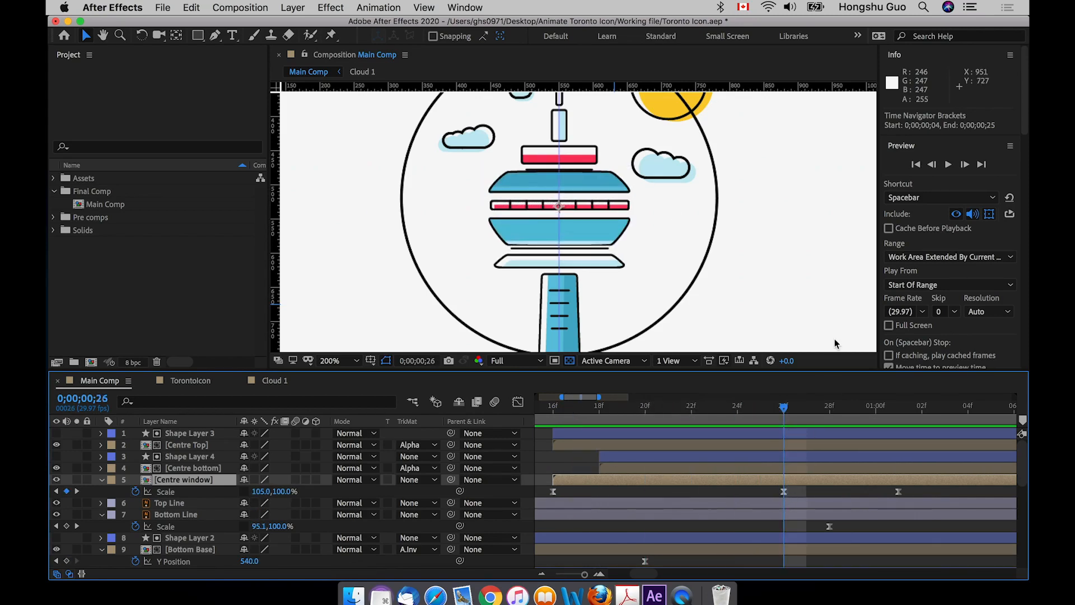
mouse_move(787, 412)
mouse_down()
mouse_move(885, 410)
mouse_move(780, 420)
mouse_up()
drag(797, 424, 830, 410)
Select the Centre window's Scale keyframes and examine their speed curve, fitted to the view in the Graph Editor
drag(916, 491, 750, 480)
drag(845, 494, 727, 482)
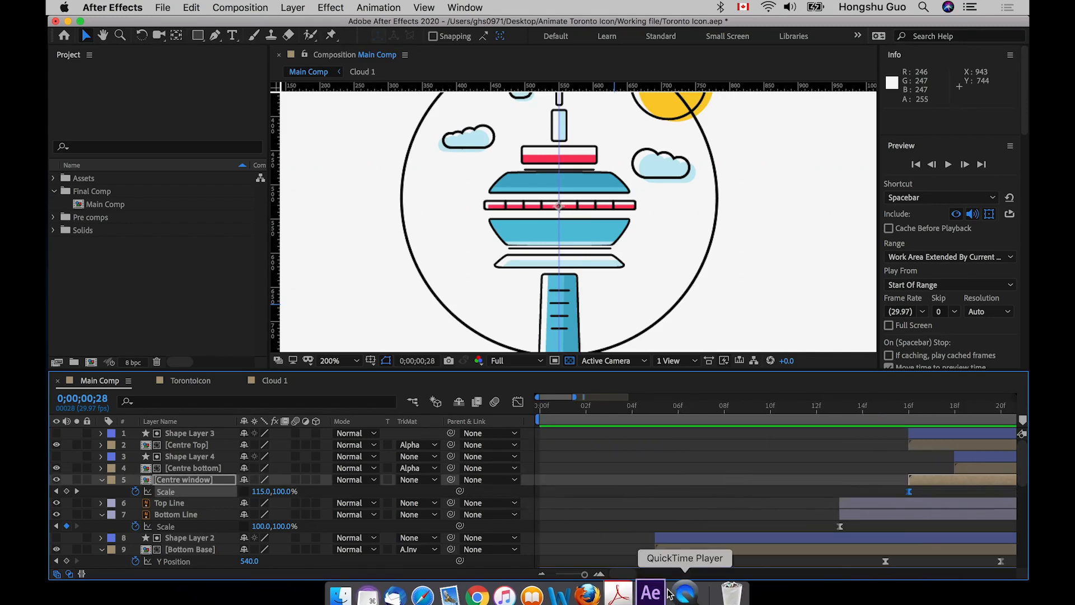
drag(583, 574, 571, 574)
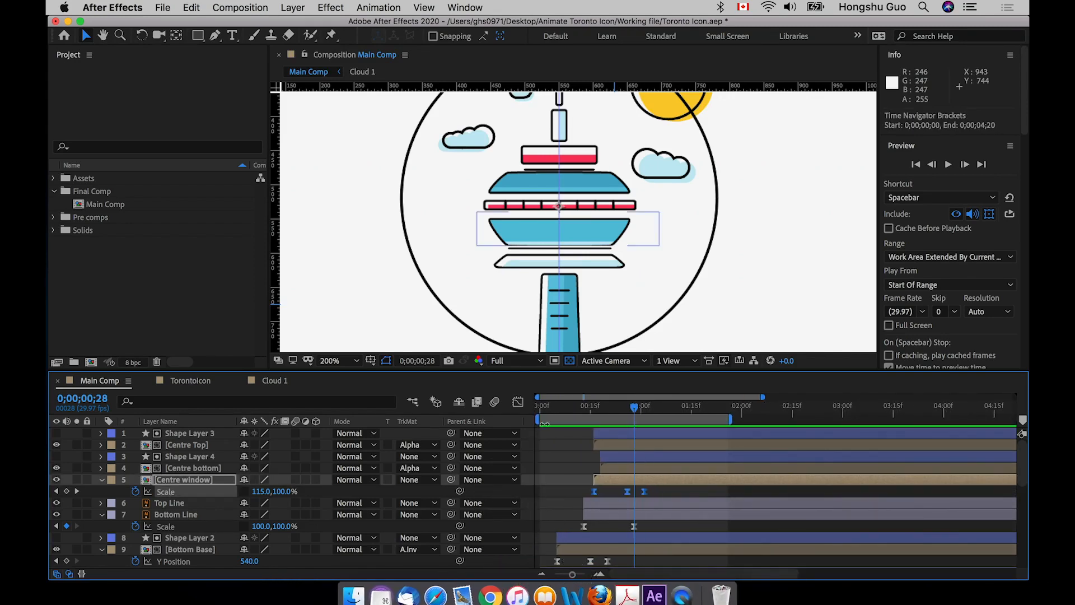
click(518, 403)
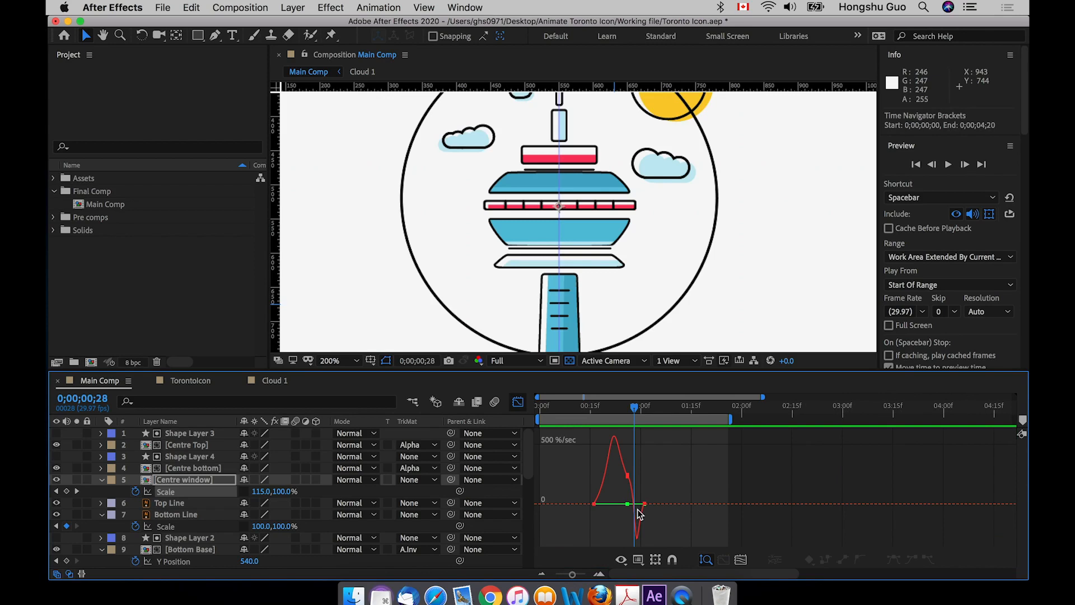
click(742, 560)
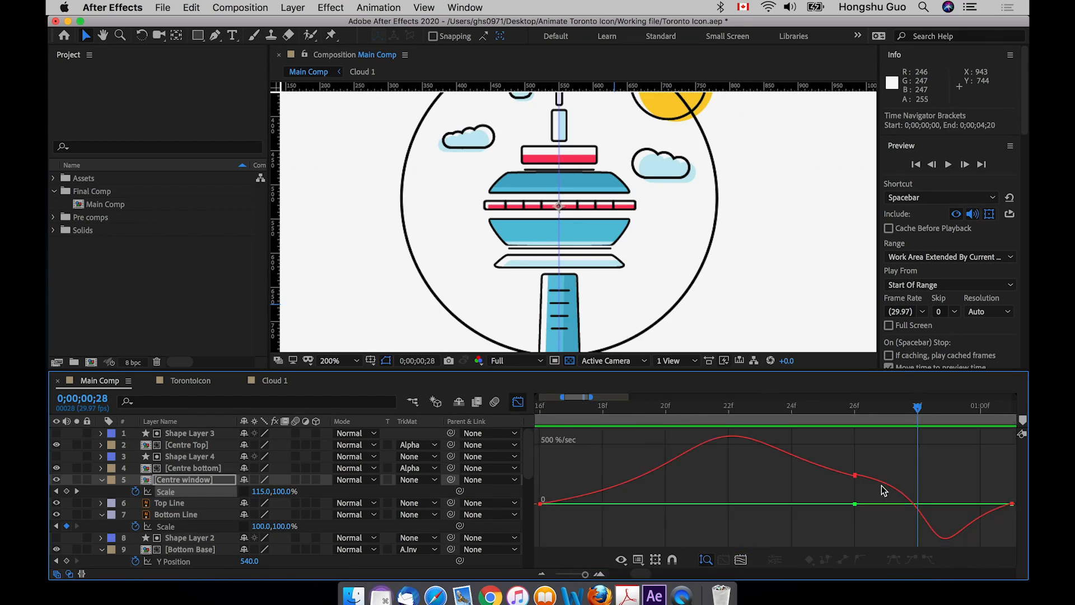
key(k)
key(shift+F3)
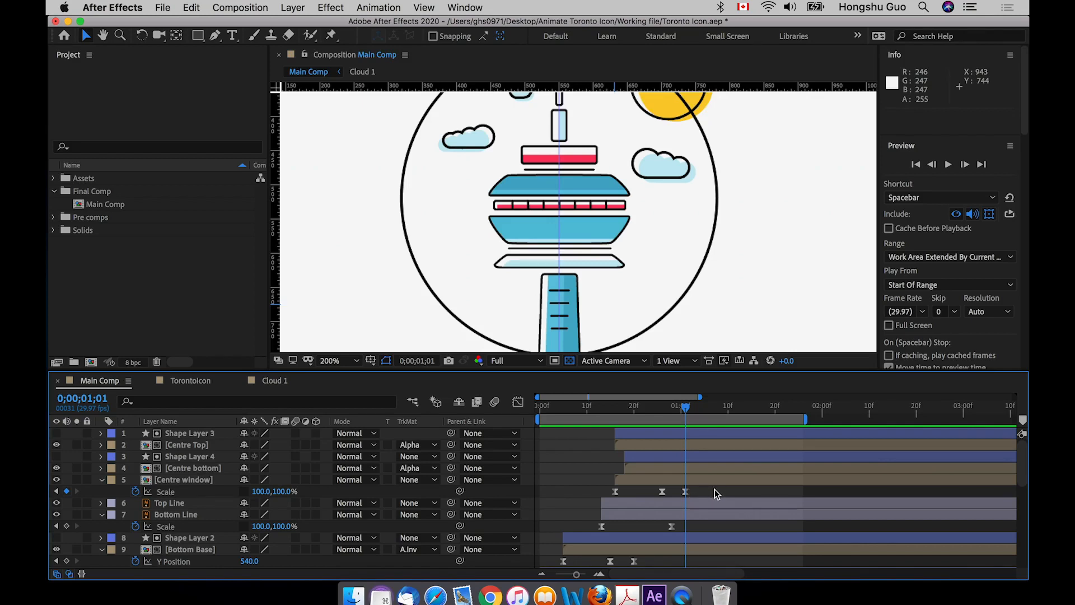
Delete all Scale keyframes of the Centre window layer
drag(684, 407, 663, 408)
drag(694, 492, 580, 492)
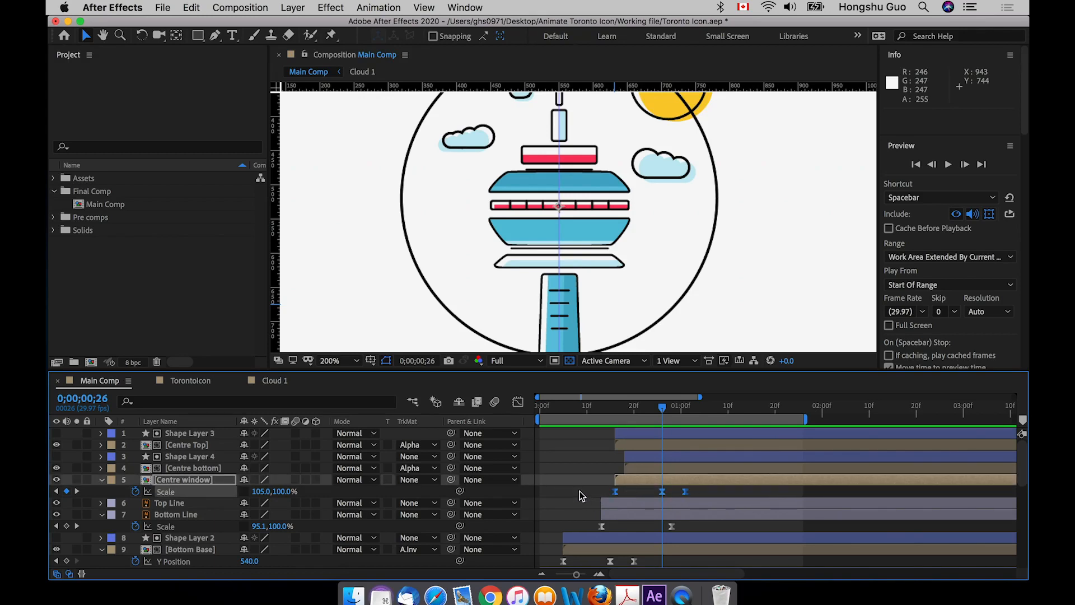
key(BackSpace)
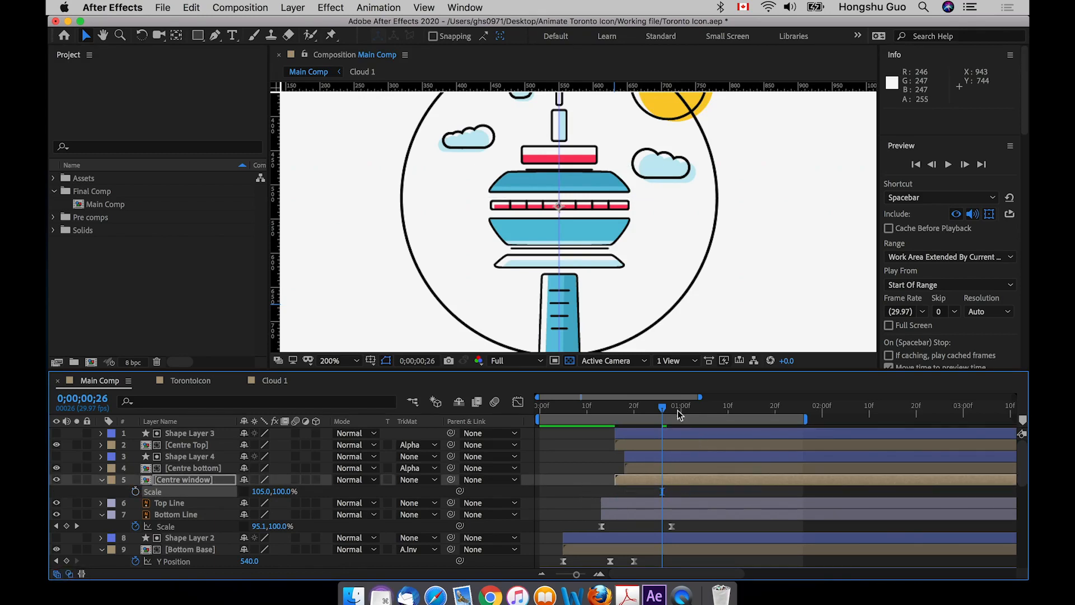
Start Scale keyframing on the Centre window layer at 0;00;00;16 with a horizontal scale of 0%
drag(620, 413, 615, 414)
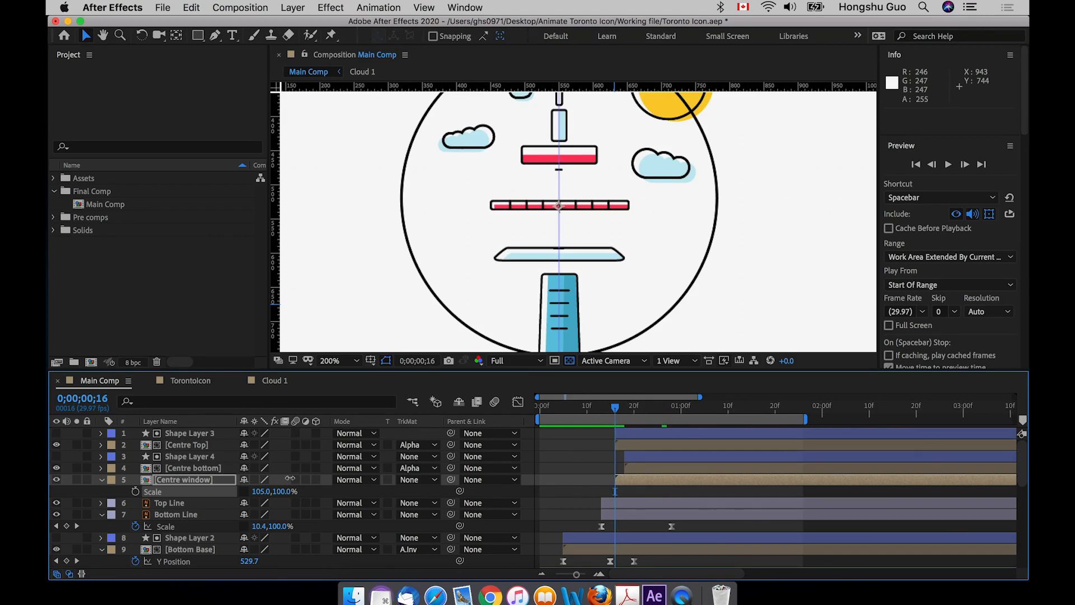
click(135, 492)
click(261, 491)
text(0)
click(573, 484)
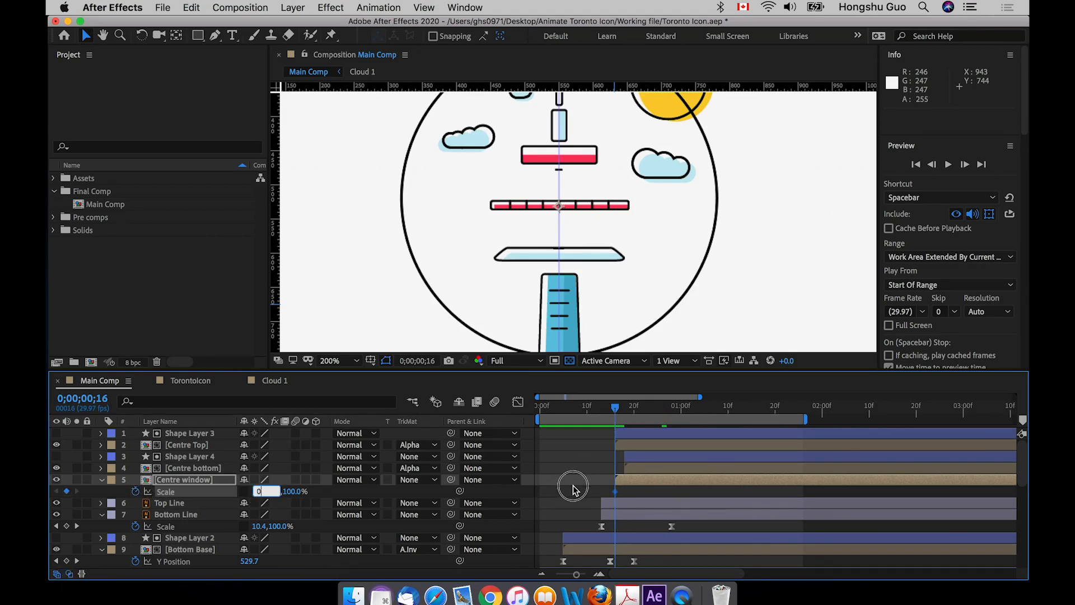
Add a Scale keyframe with a horizontal scale of 105% to the Centre window layer at 0;00;00;26
key(shift+super+Right)
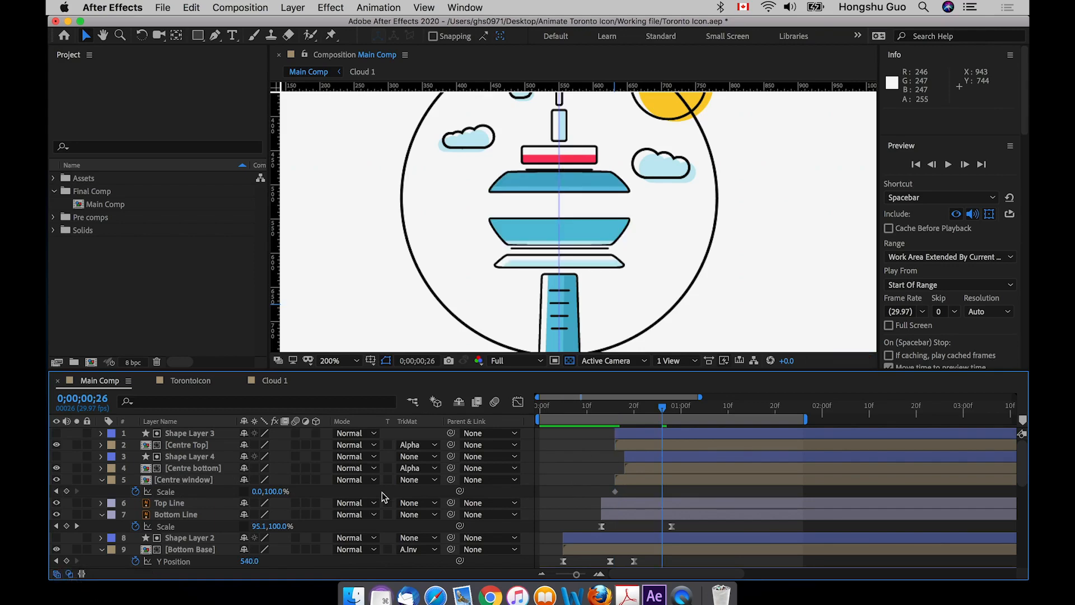
click(255, 492)
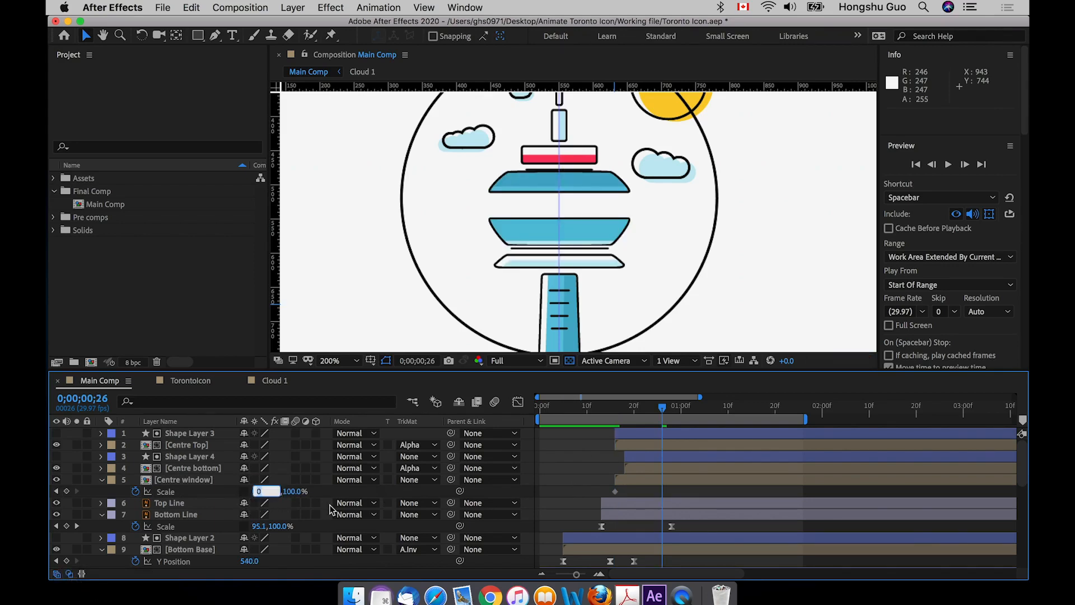
text(105)
key(Return)
Add a Scale keyframe with a horizontal scale of 100% to the Centre window layer at 0;00;01;01
key(super+Right)
key(super+Right)
key(super+Right)
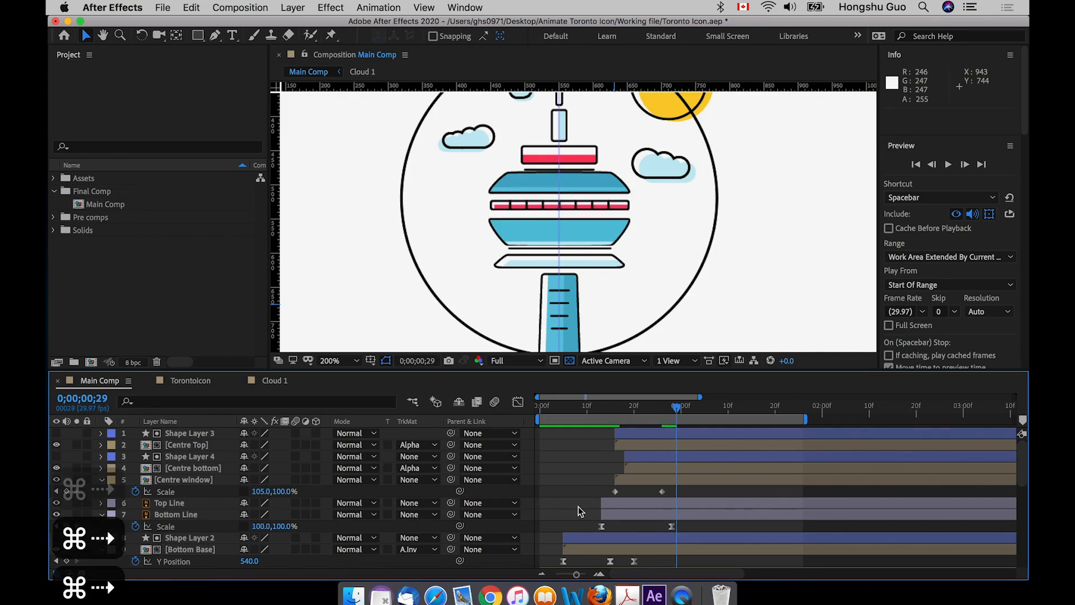
key(super+Right)
key(super+Right)
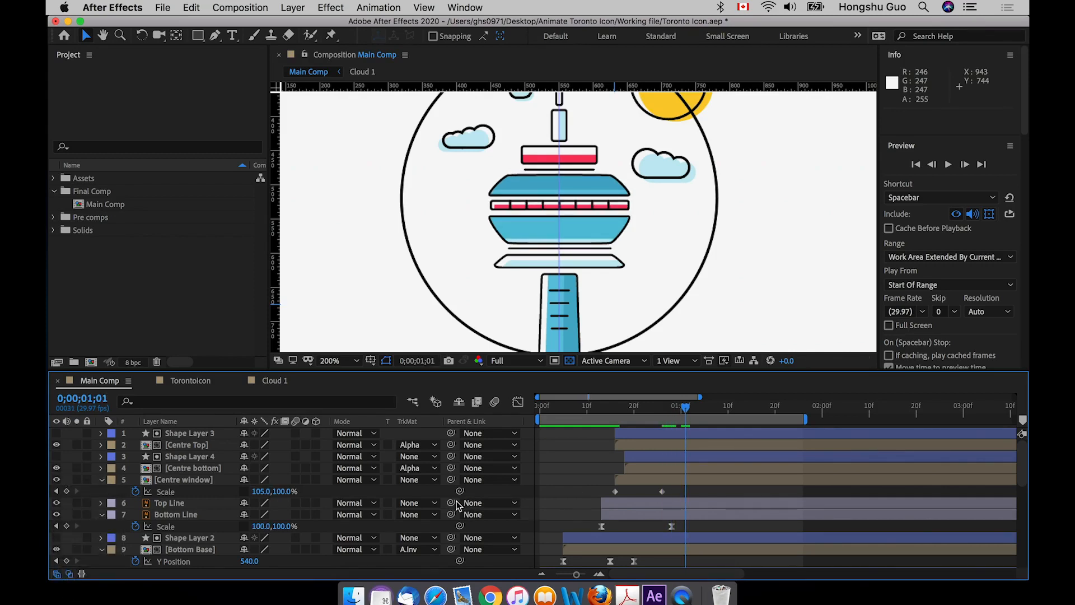
click(256, 492)
text(100)
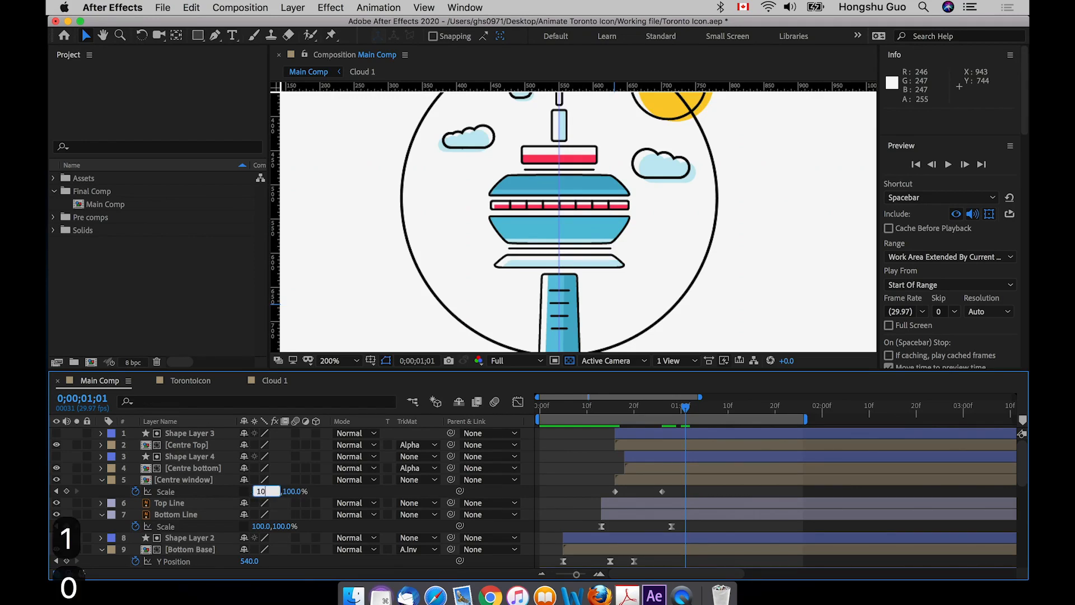
key(Return)
Apply Easy Ease to all three Scale keyframes of the Centre window layer
drag(703, 507, 609, 493)
right_click(613, 491)
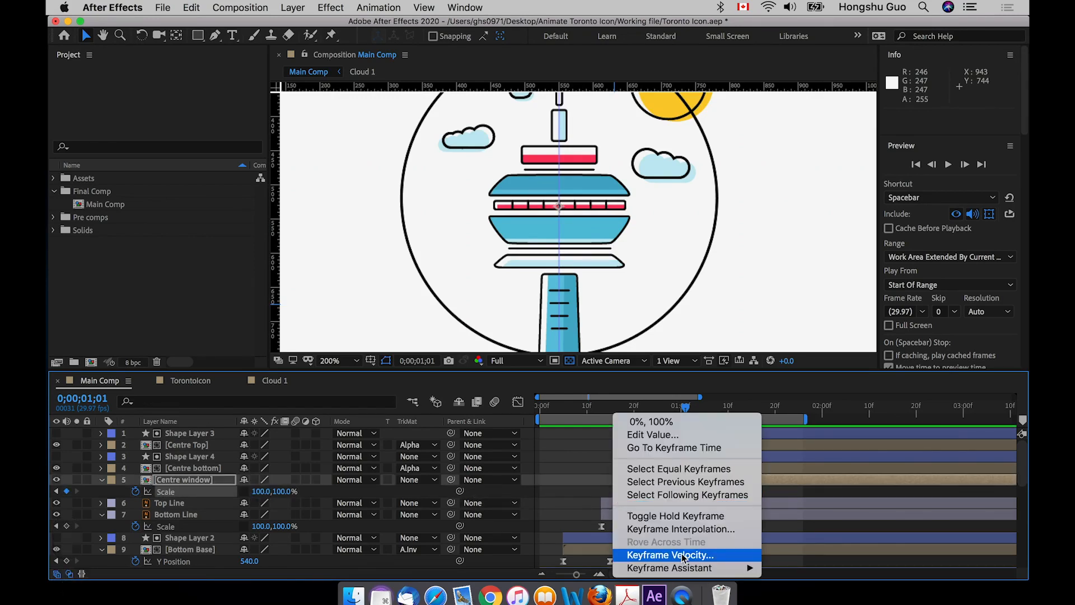
mouse_move(681, 570)
click(829, 502)
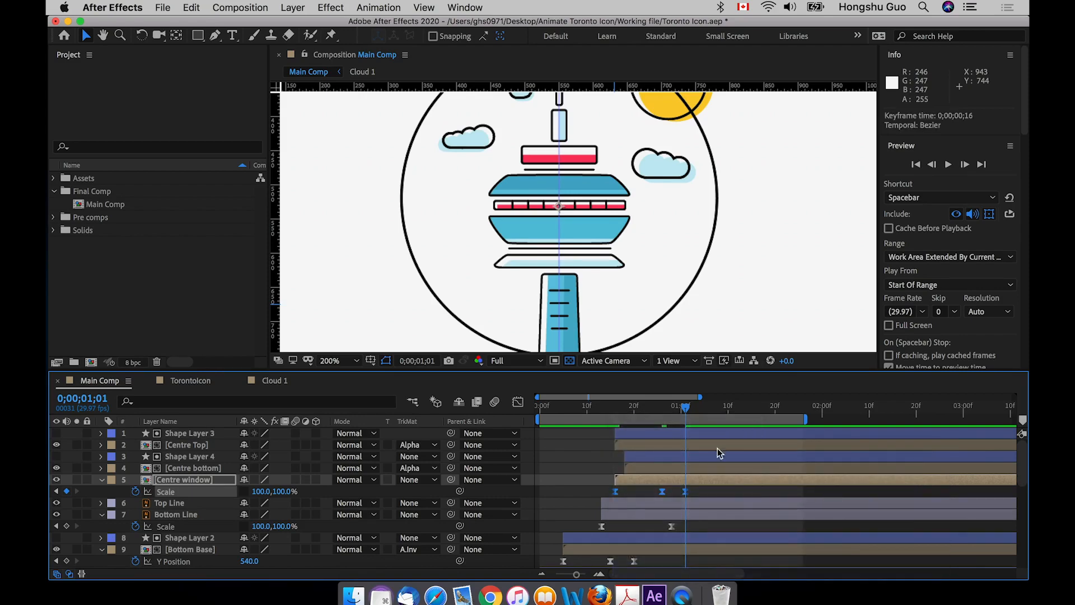
Lengthen the easing handles between the Centre window's Scale keyframes in the Graph Editor for a sharper speed curve, and return to the layer bars
click(516, 402)
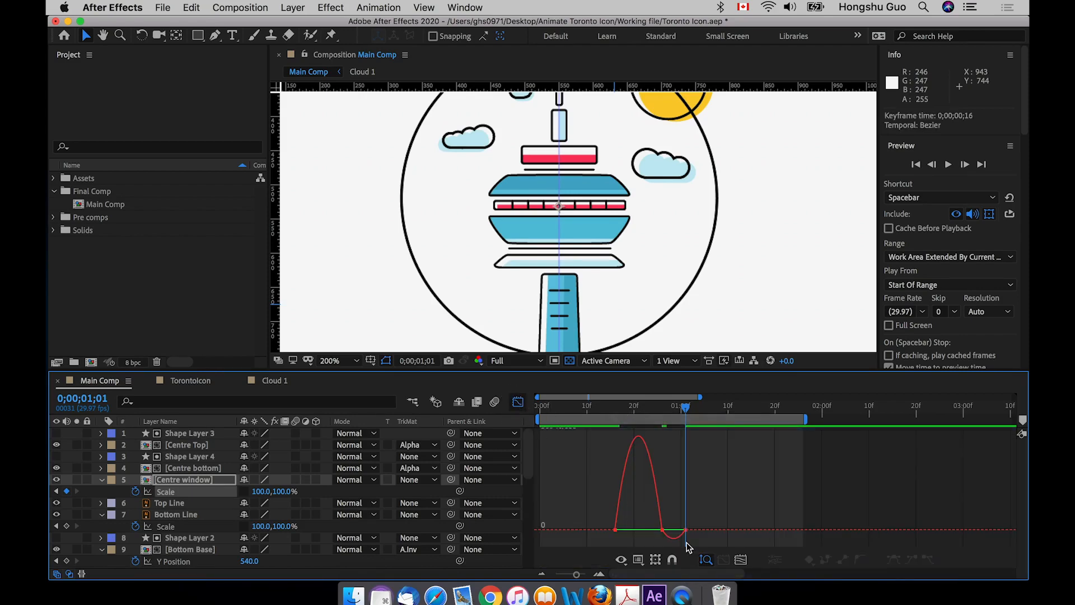
click(741, 560)
drag(556, 541, 532, 522)
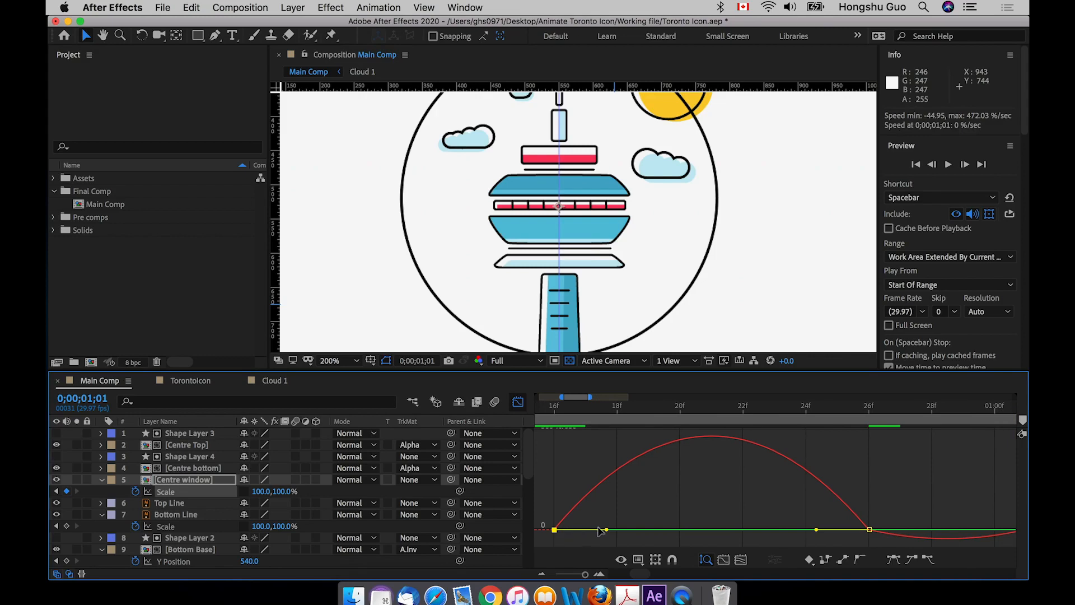
drag(609, 532, 700, 531)
drag(898, 515, 769, 533)
scroll(879, 492, right, 5)
drag(856, 535, 831, 530)
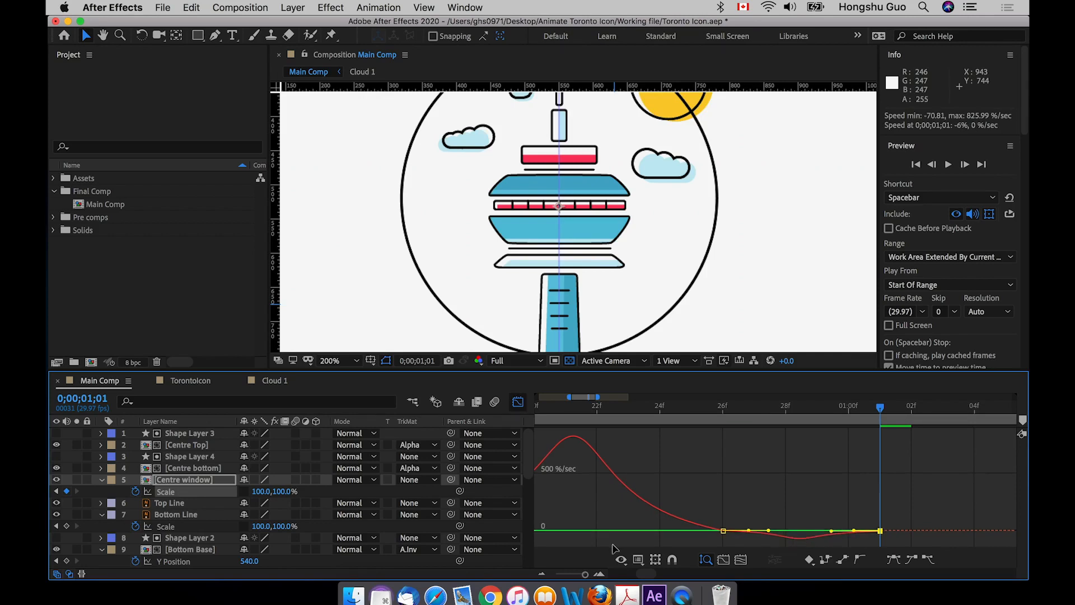
click(741, 558)
click(518, 403)
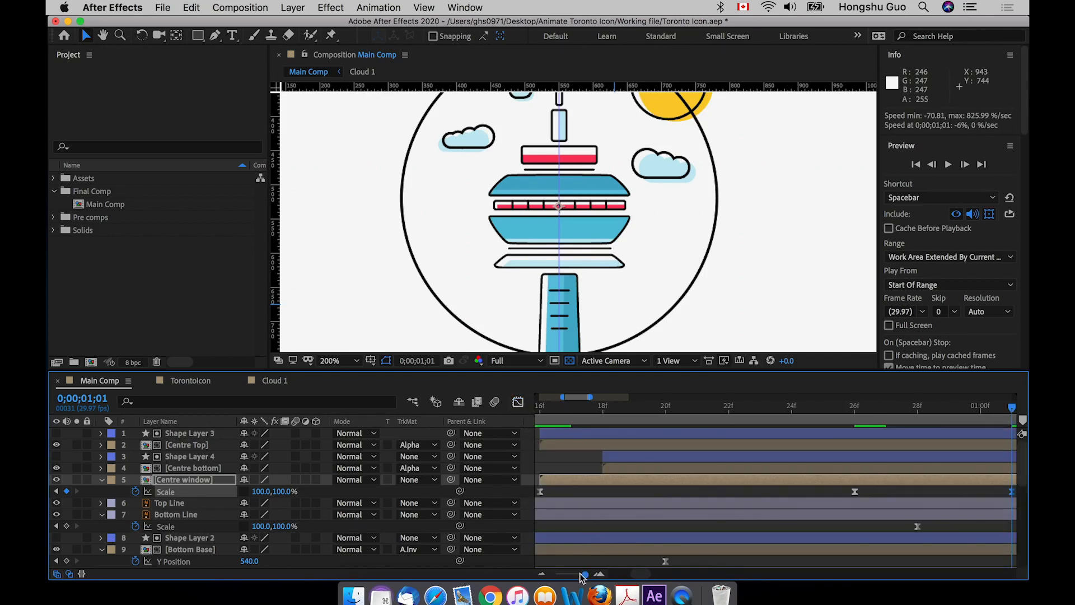
Preview the tower animation from the first frame and save the project
drag(583, 575, 577, 576)
key(Home)
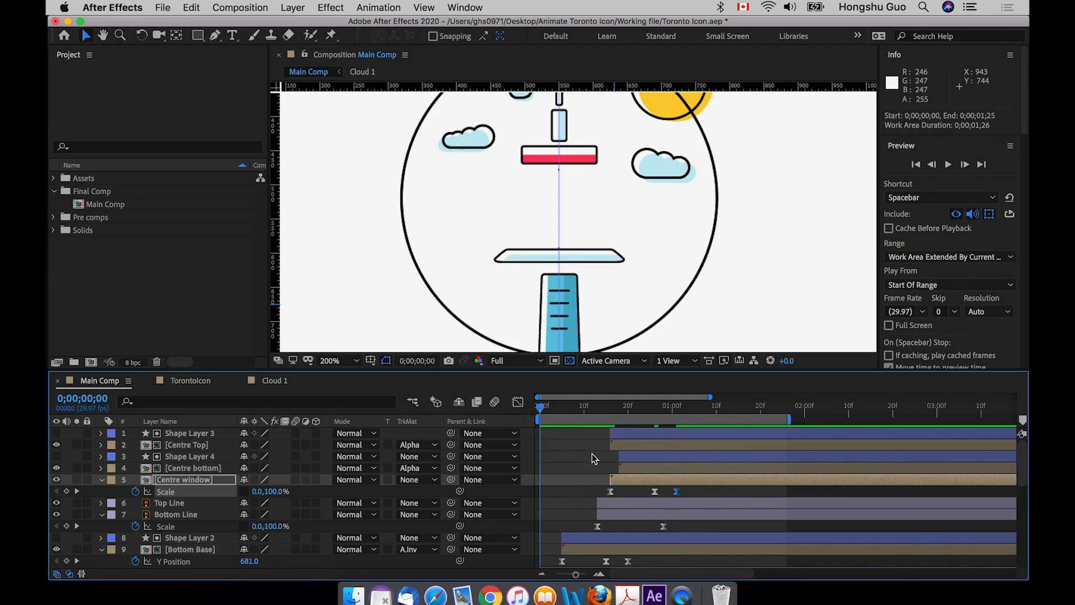
key(space)
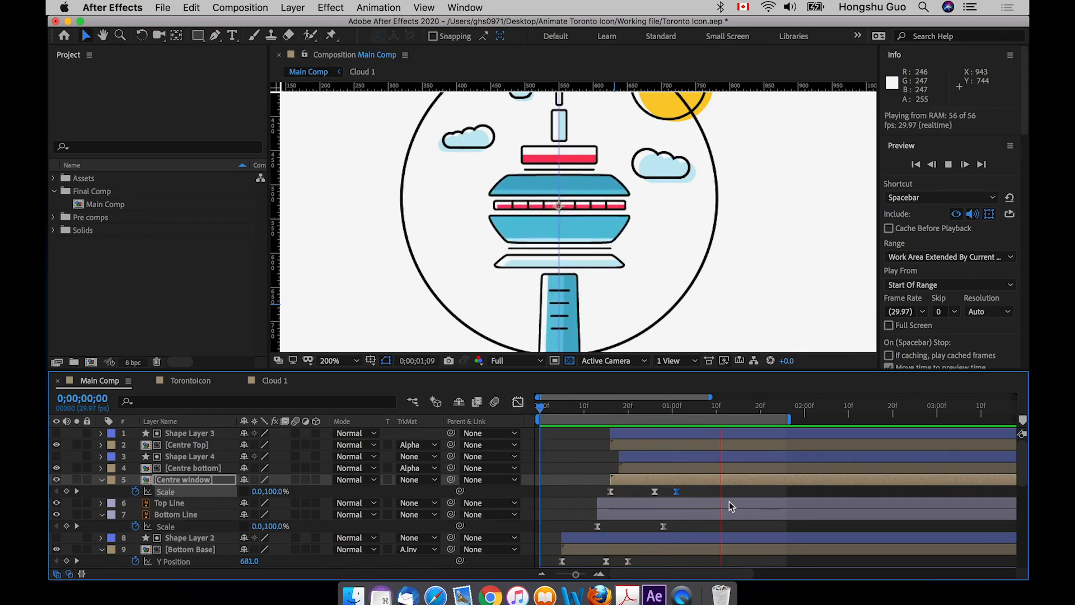
key(space)
click(620, 417)
key(space)
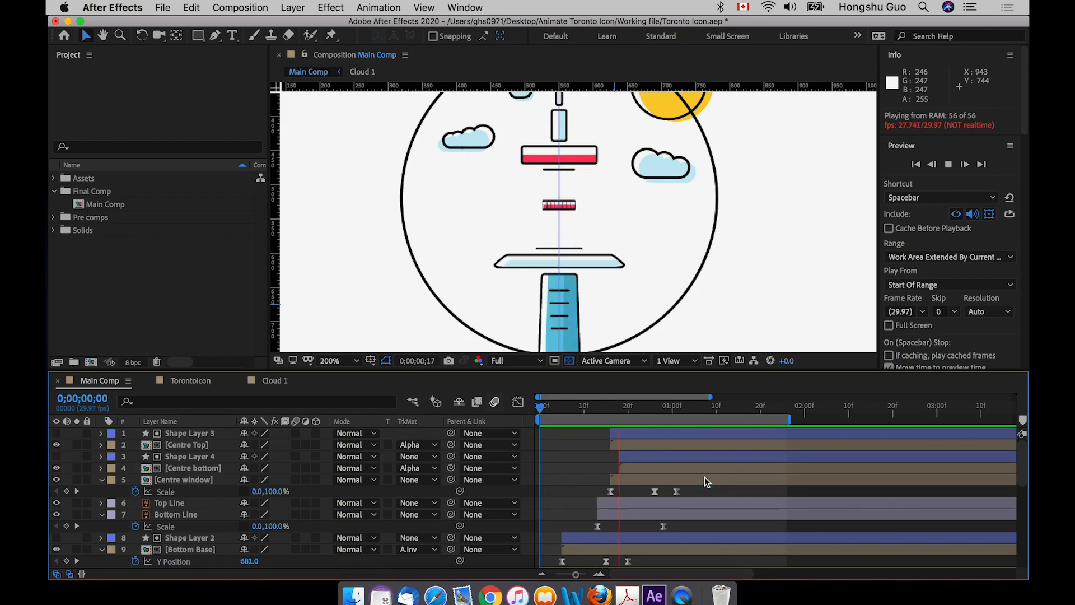
key(super+s)
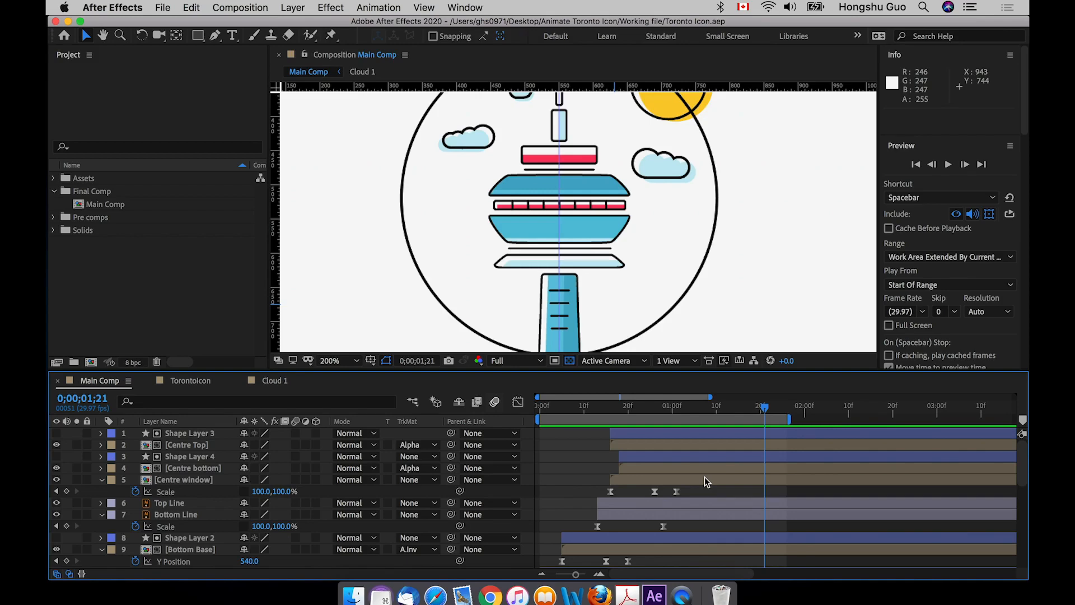
Bring the Short rectangle and Top rectangle layers to the top of the layer stack
click(589, 181)
key(super+z)
key(super+z)
scroll(590, 236, up, 10)
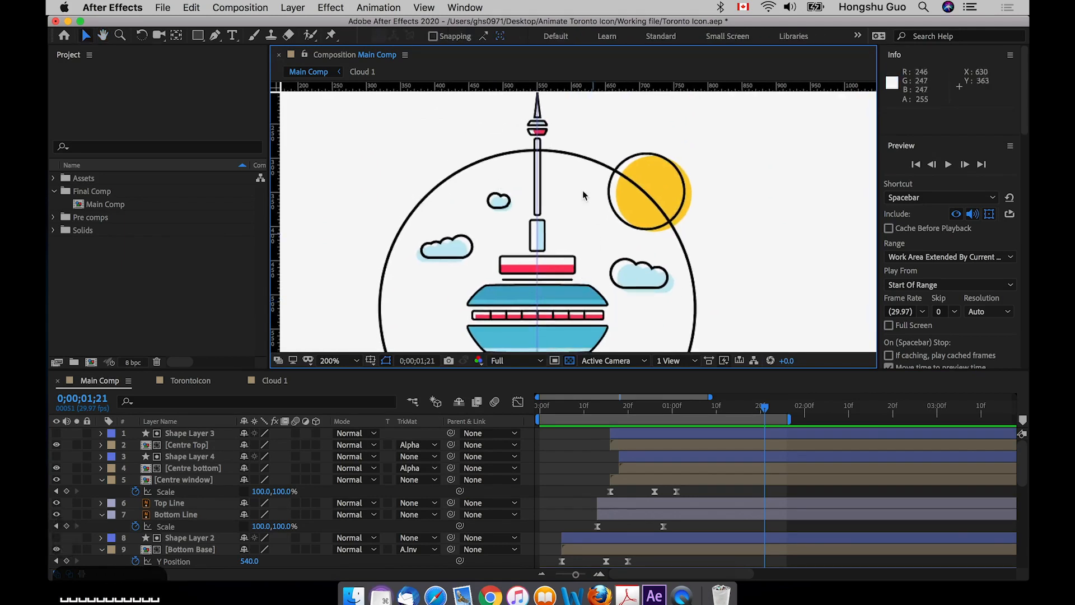
click(588, 469)
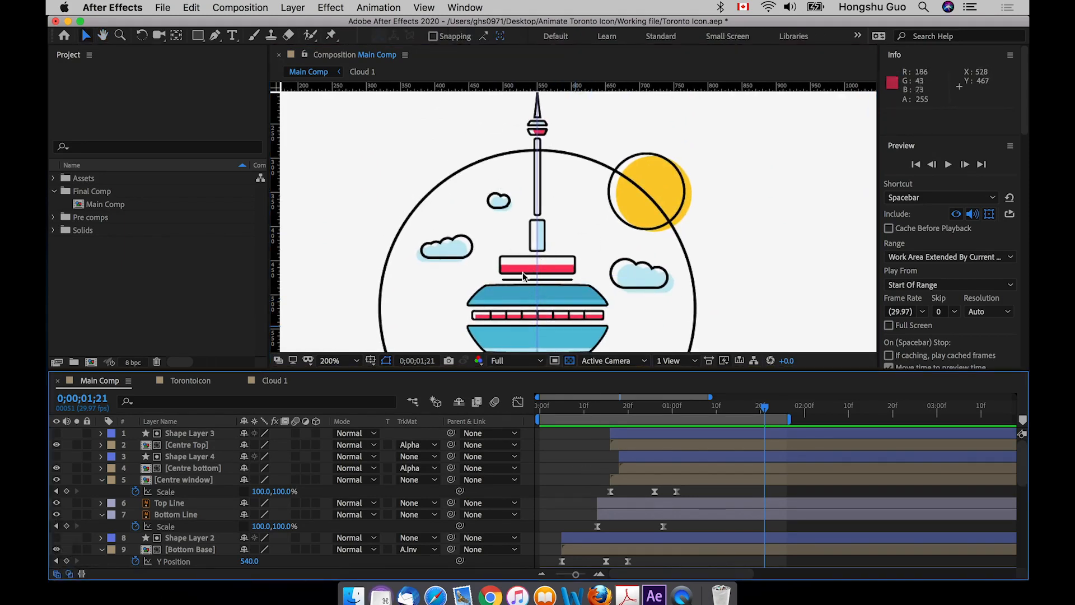
scroll(179, 493, down, 3)
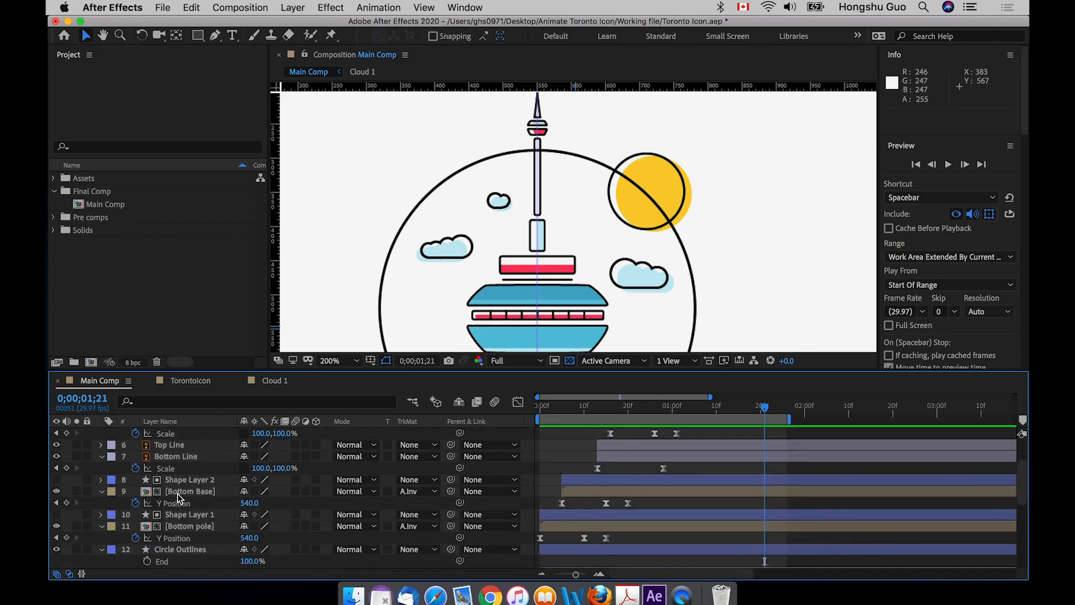
scroll(177, 497, down, 6)
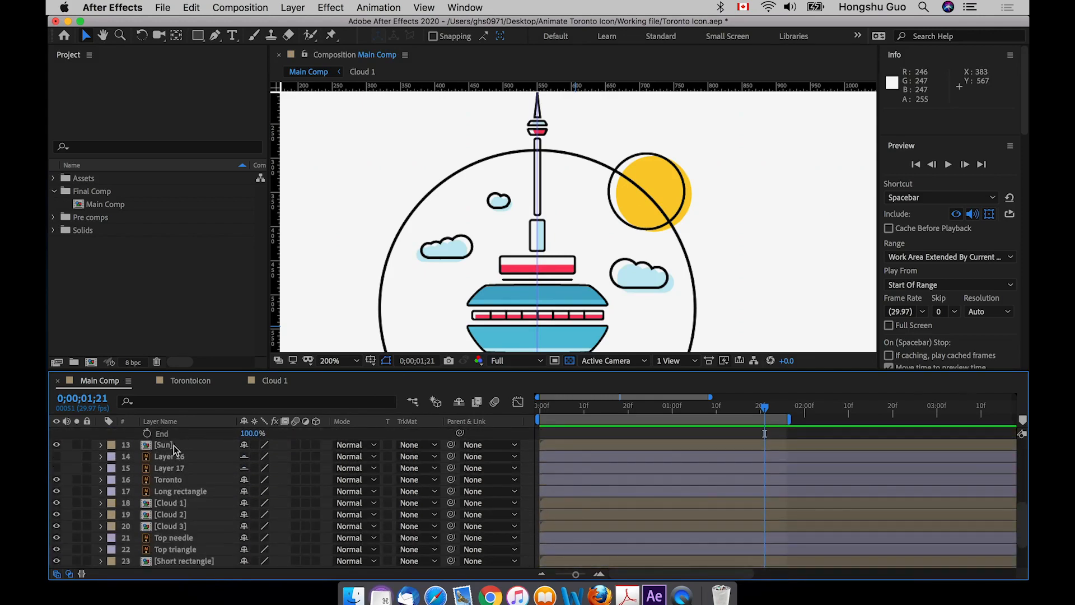
scroll(181, 488, down, 3)
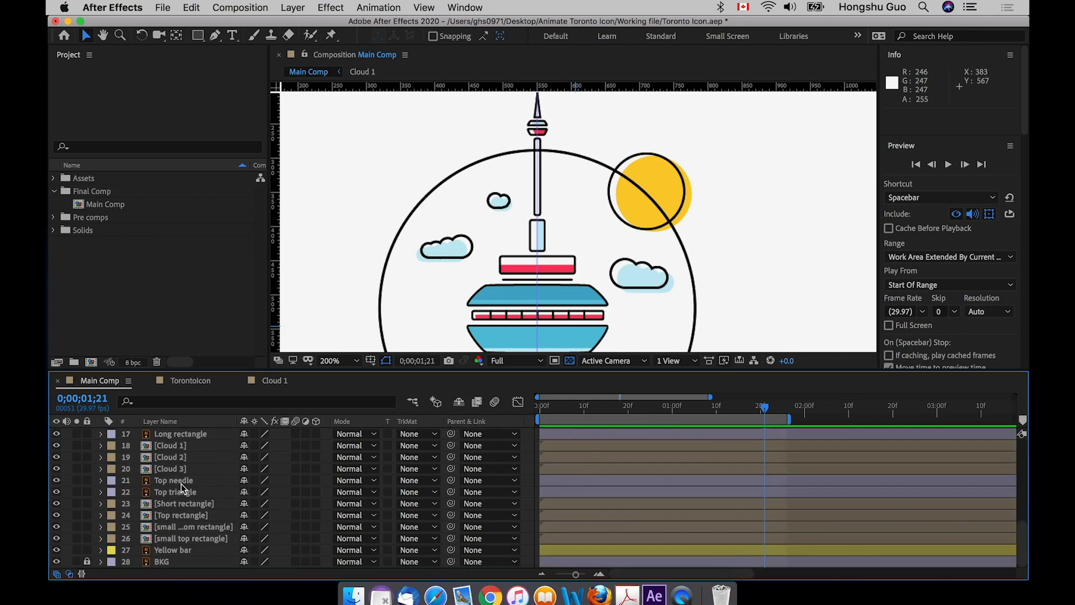
click(189, 516)
shift+click(204, 504)
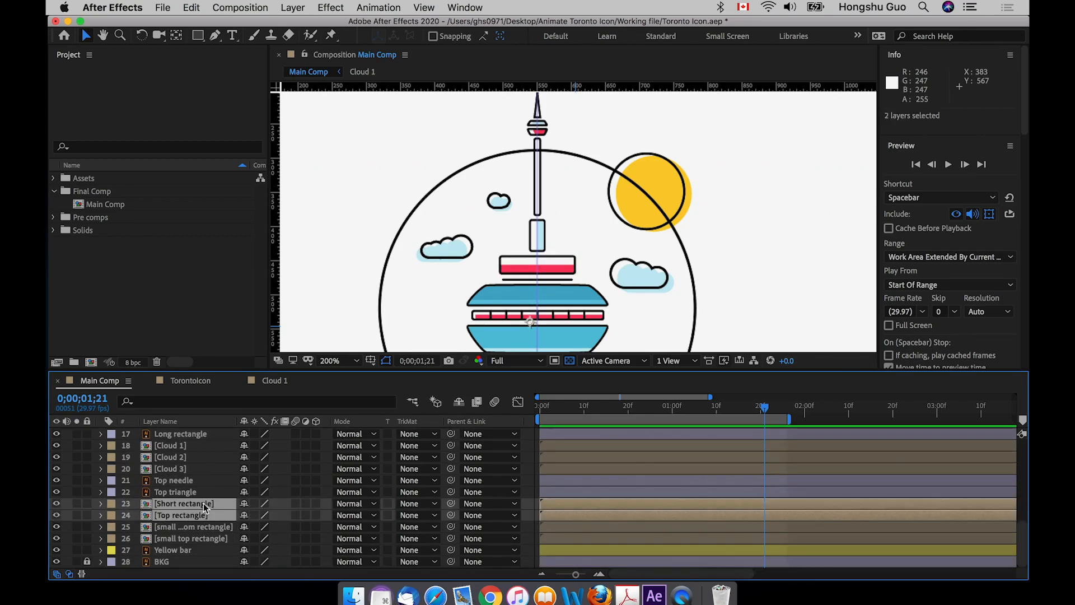
key(shift+super+bracketright)
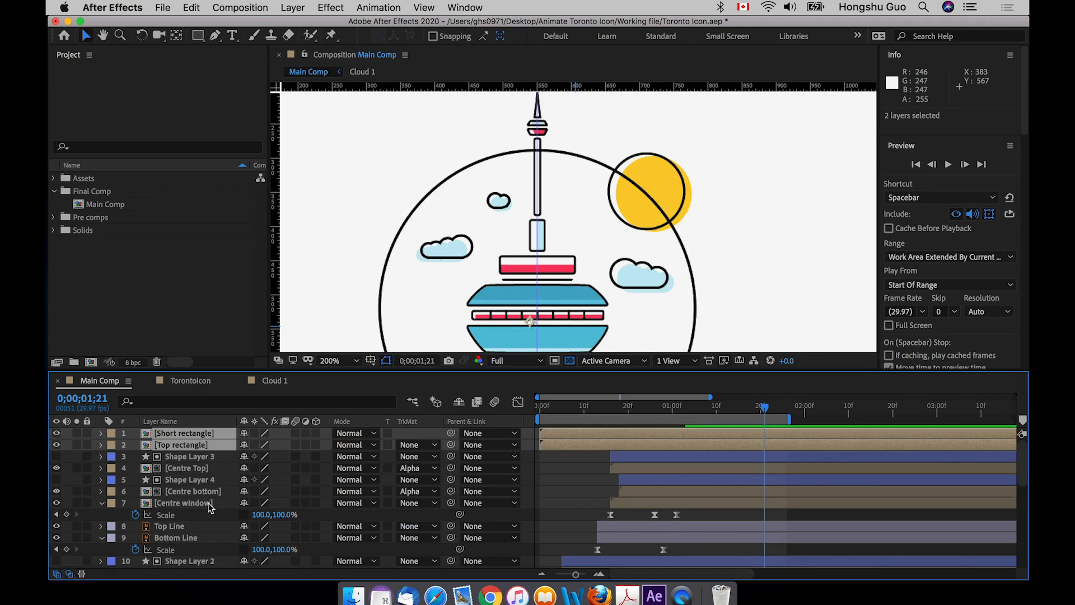
Shift the Short rectangle and Top rectangle layers together so that both start at 0;00;00;18
click(577, 462)
click(582, 437)
shift+click(580, 447)
drag(581, 447, 639, 445)
drag(614, 405, 619, 408)
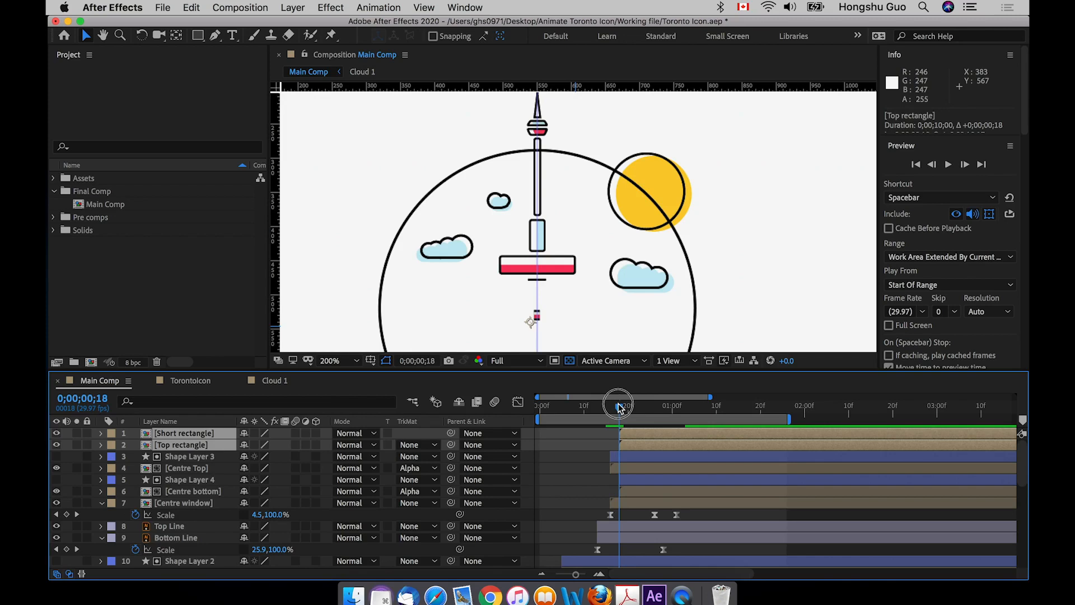
click(582, 440)
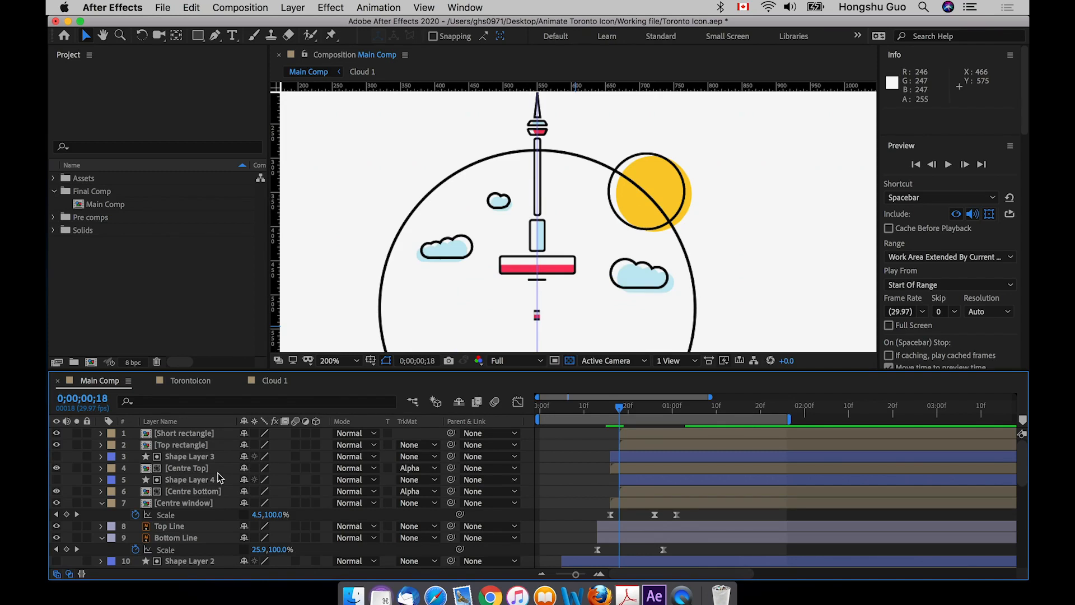
Check the Top rectangle layer by toggling its visibility, and separate its Position into X and Y dimensions
click(185, 445)
click(56, 445)
click(56, 445)
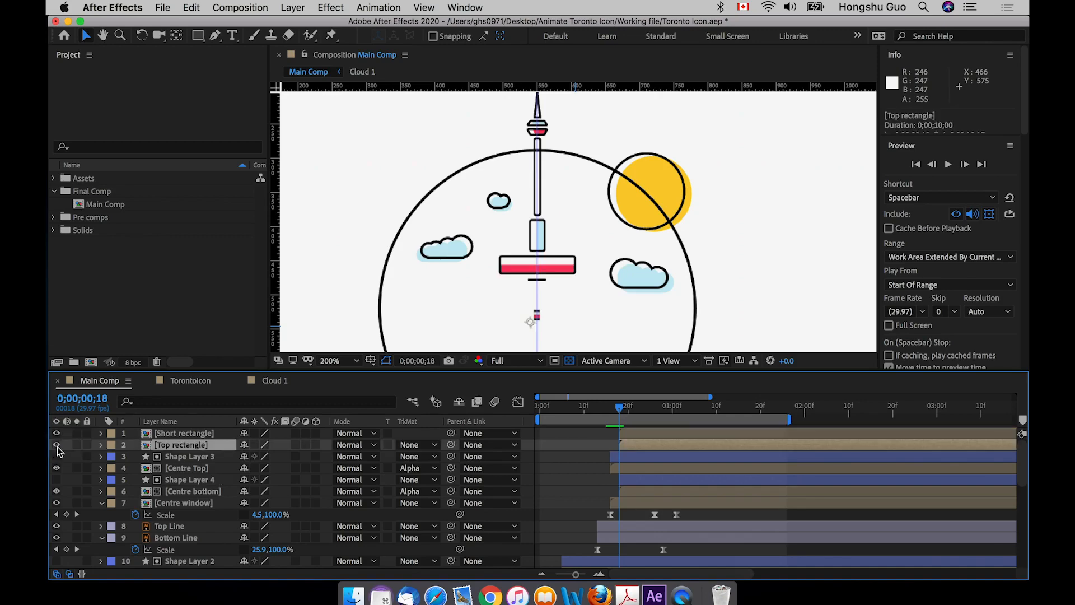
key(p)
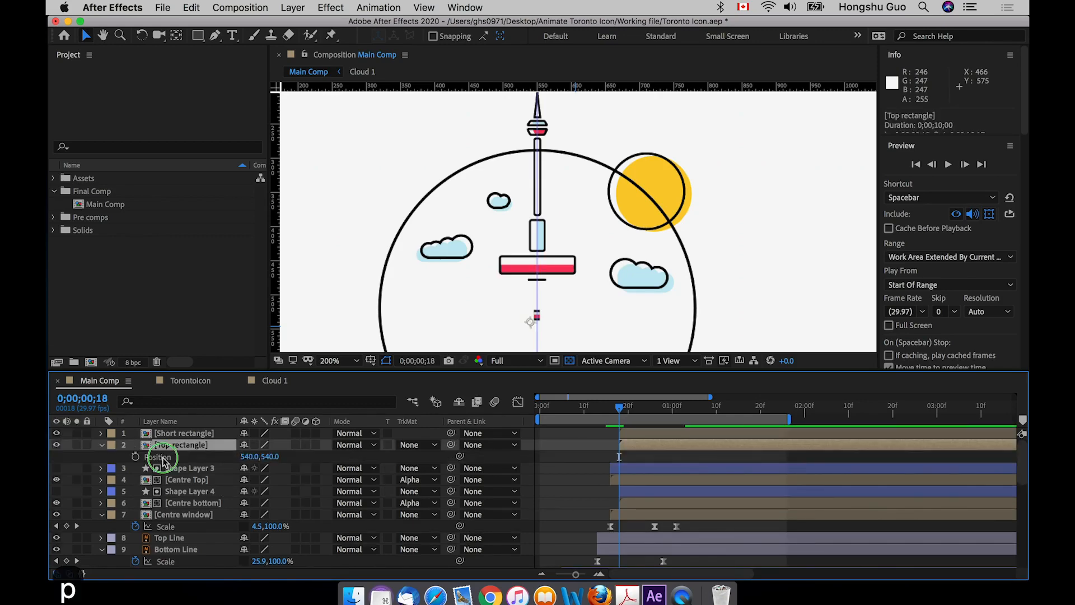
right_click(164, 457)
click(186, 453)
click(168, 468)
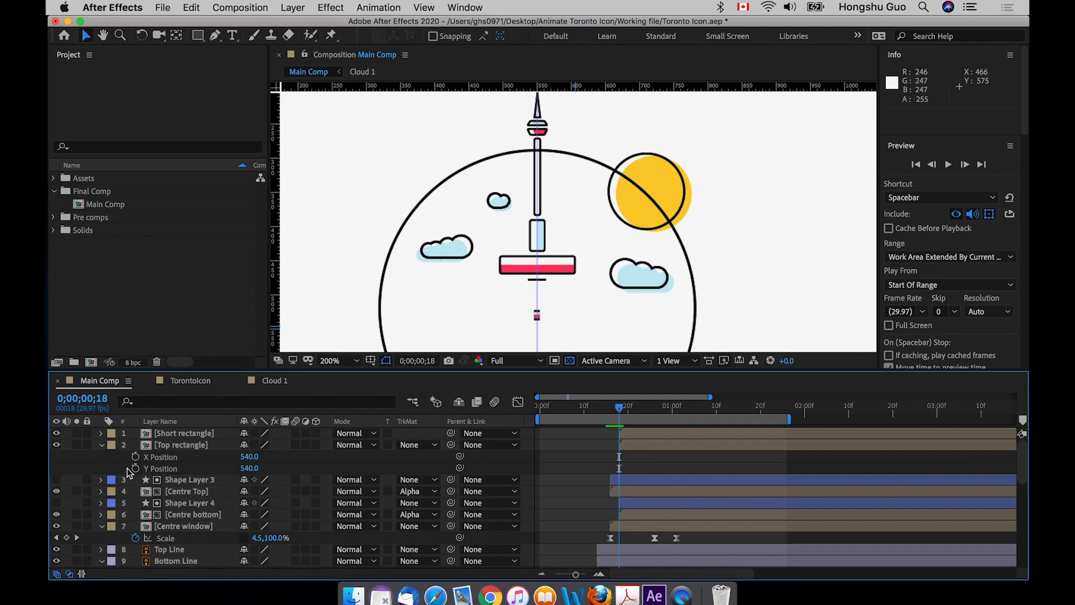
Keyframe the Top rectangle's Y Position, moving the 540 keyframe to 0;00;01;02 and giving 0;00;00;18 a lower starting position
click(619, 468)
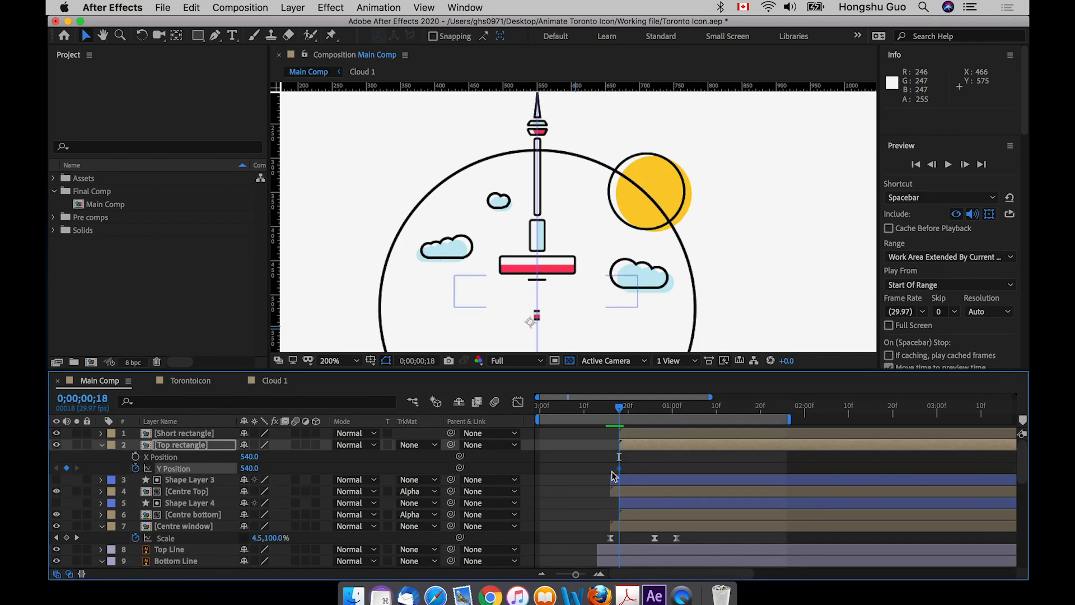
drag(620, 469, 683, 469)
drag(248, 468, 272, 469)
Add a Y Position keyframe of 535 to the Top rectangle layer at 0;00;00;28
key(shift+super+Right)
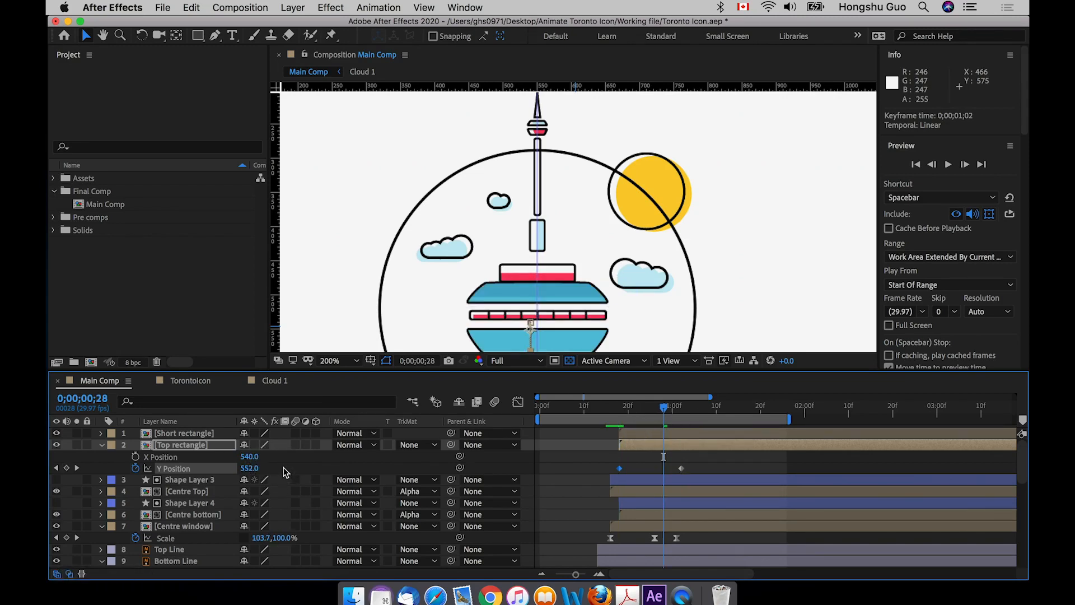
drag(249, 469, 238, 469)
click(250, 469)
text(535)
click(707, 461)
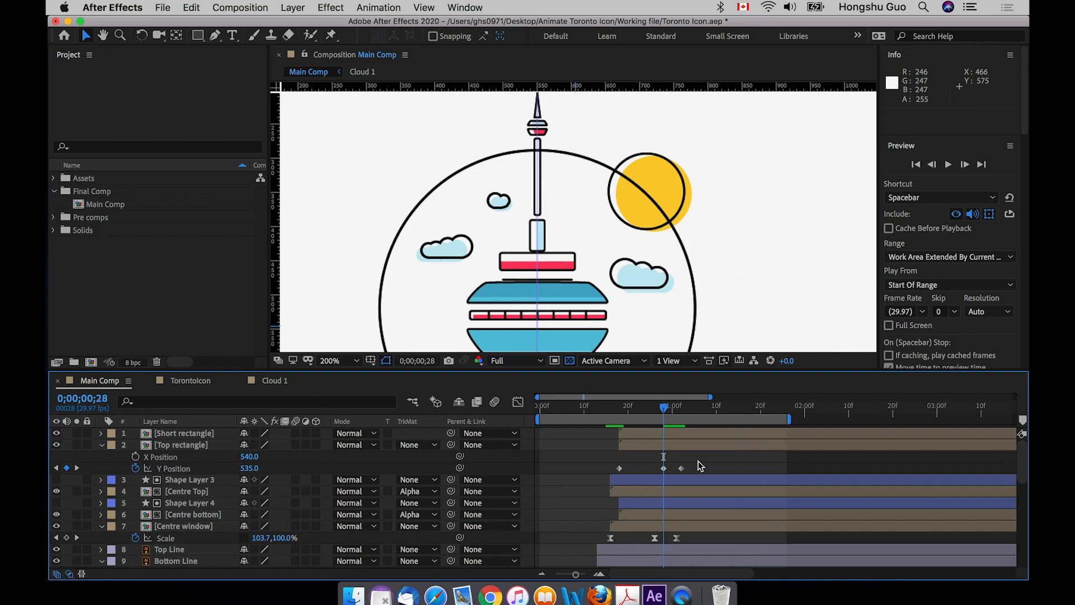
Apply Easy Ease to all of the Top rectangle's Y Position keyframes
drag(706, 461, 583, 466)
right_click(678, 469)
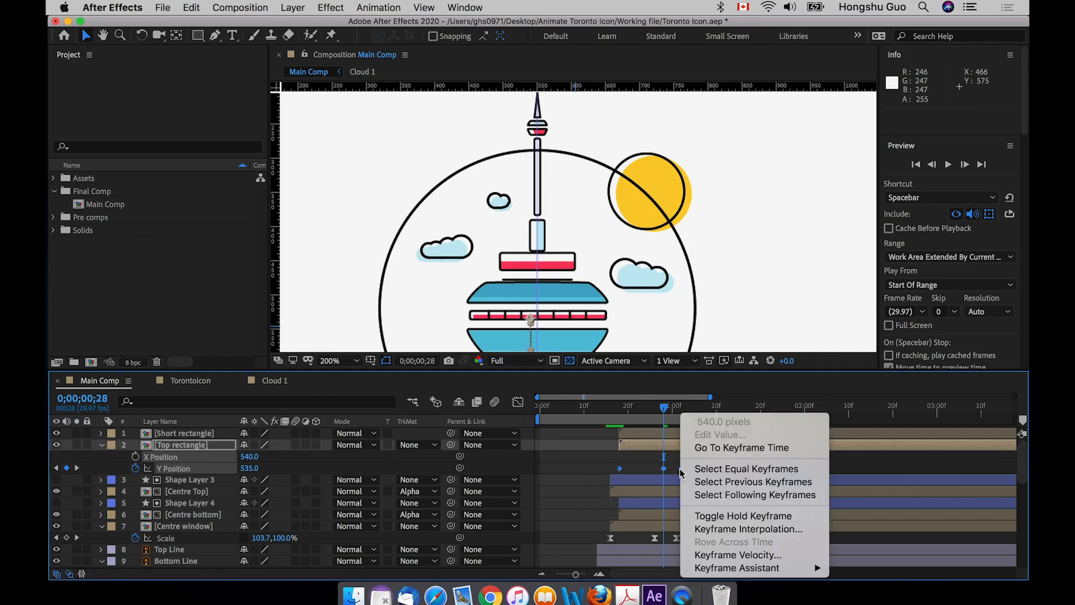
mouse_move(741, 569)
click(850, 509)
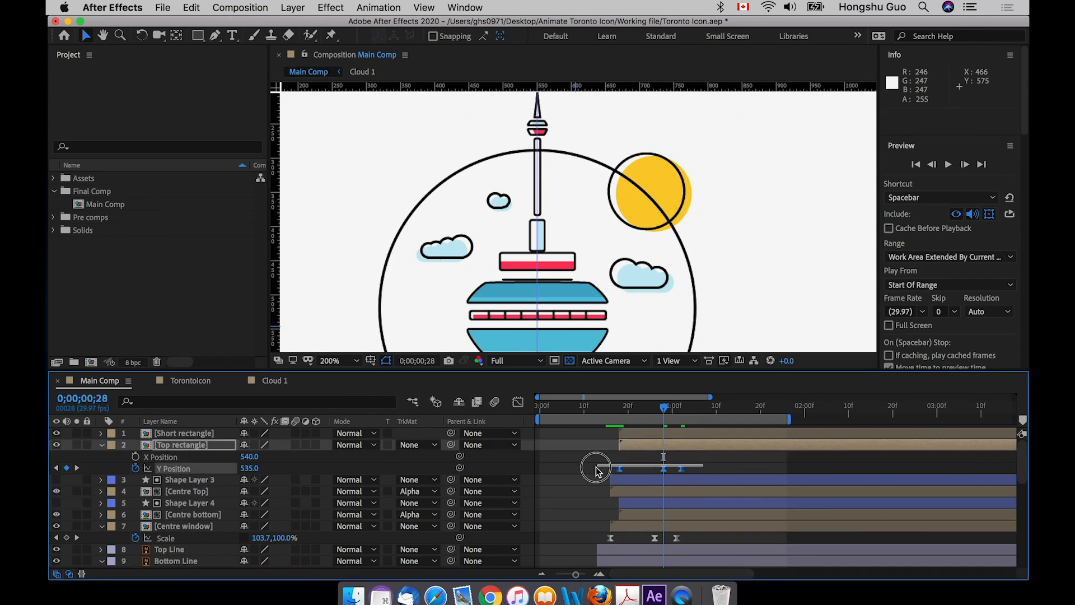
Lengthen the easing handles of the Top rectangle's Y Position keyframes in the Graph Editor to sharpen both peaks of the speed curve
click(519, 404)
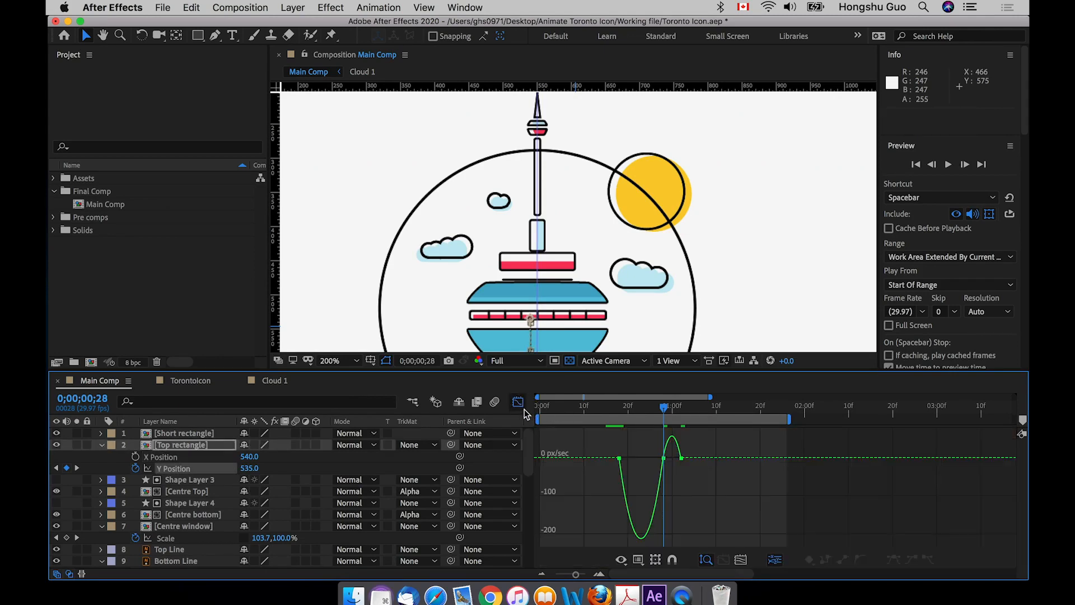
click(742, 560)
click(540, 457)
click(596, 459)
drag(596, 458, 635, 454)
drag(821, 456, 792, 455)
mouse_move(899, 455)
mouse_down()
mouse_move(924, 448)
mouse_move(900, 456)
mouse_move(917, 459)
mouse_up()
click(1013, 456)
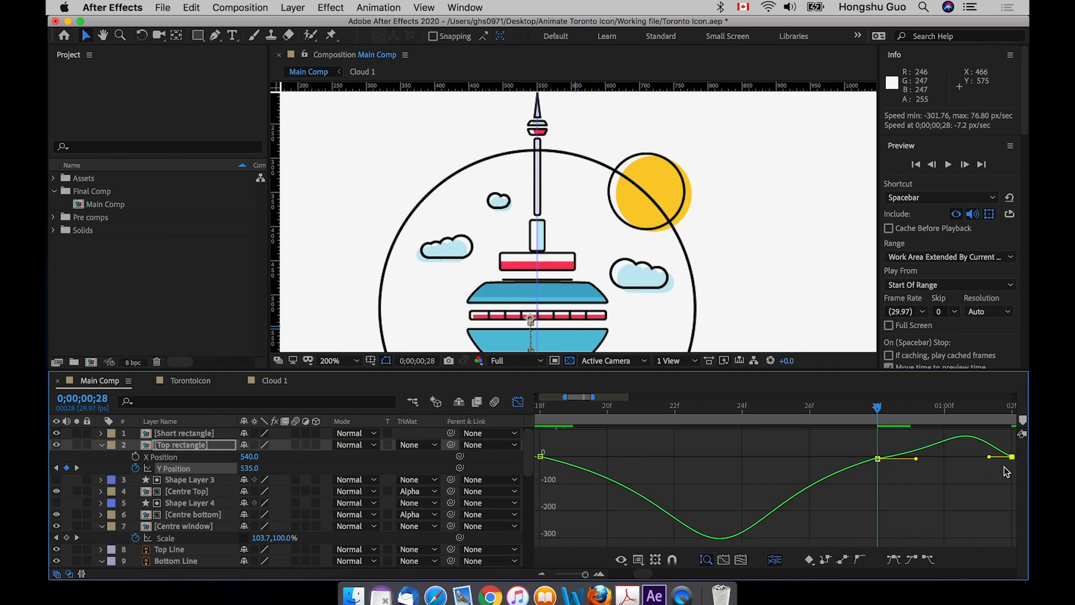
drag(989, 457, 973, 456)
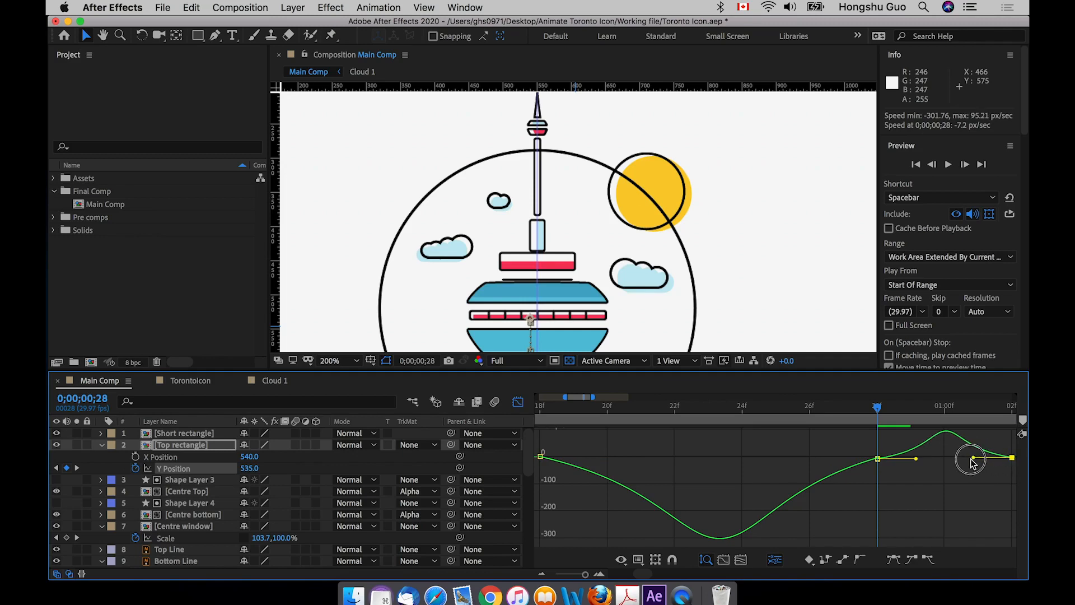
Separate the Short rectangle layer's Position dimensions and keyframe its Y Position at 540, placing the keyframe at 0;00;01;02
click(519, 401)
drag(584, 574, 573, 574)
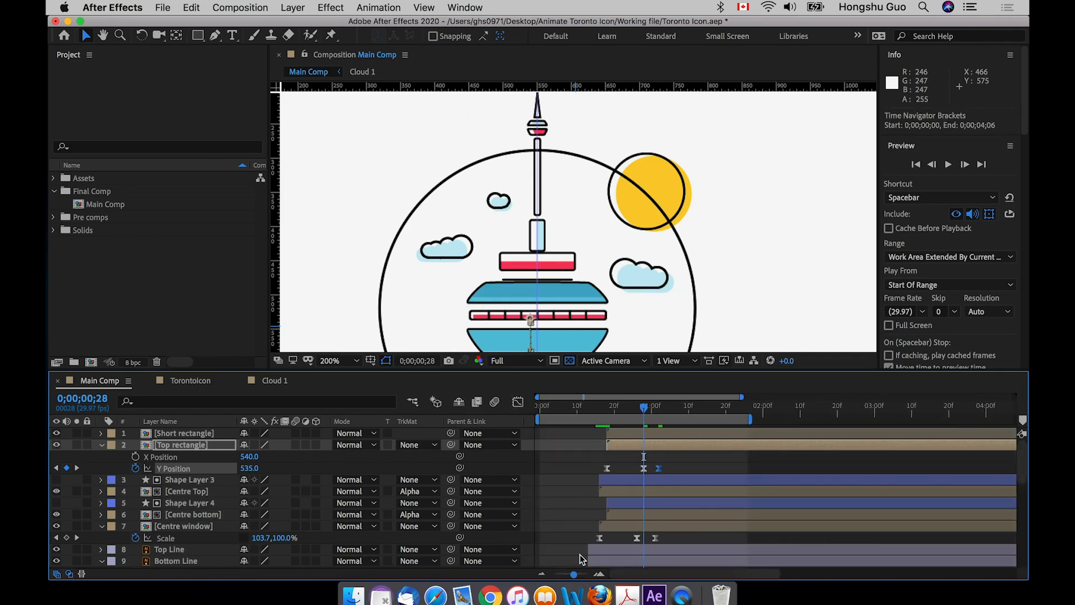
click(78, 435)
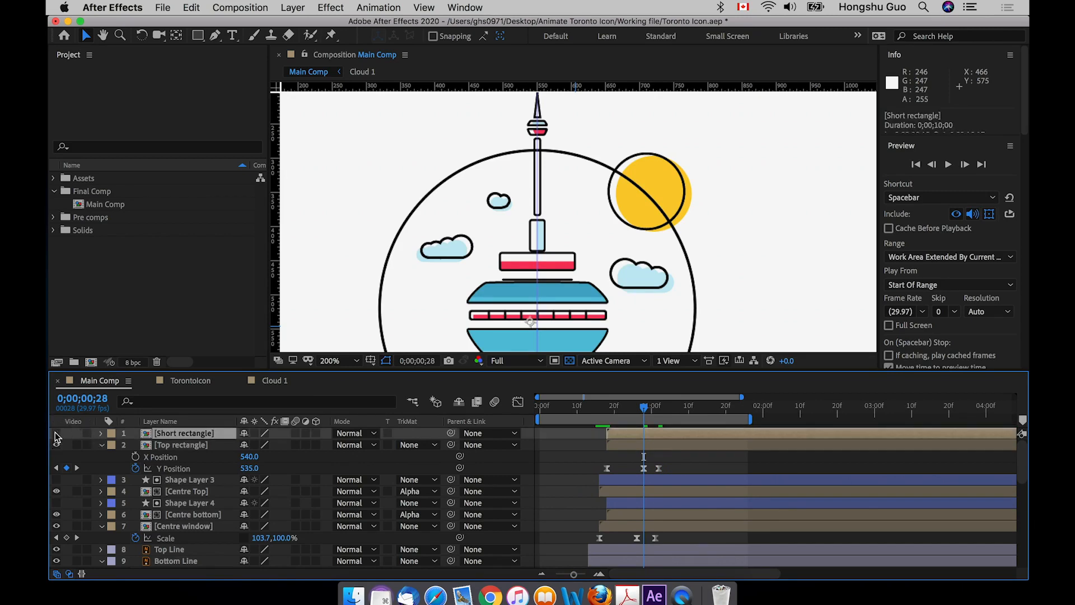
key(p)
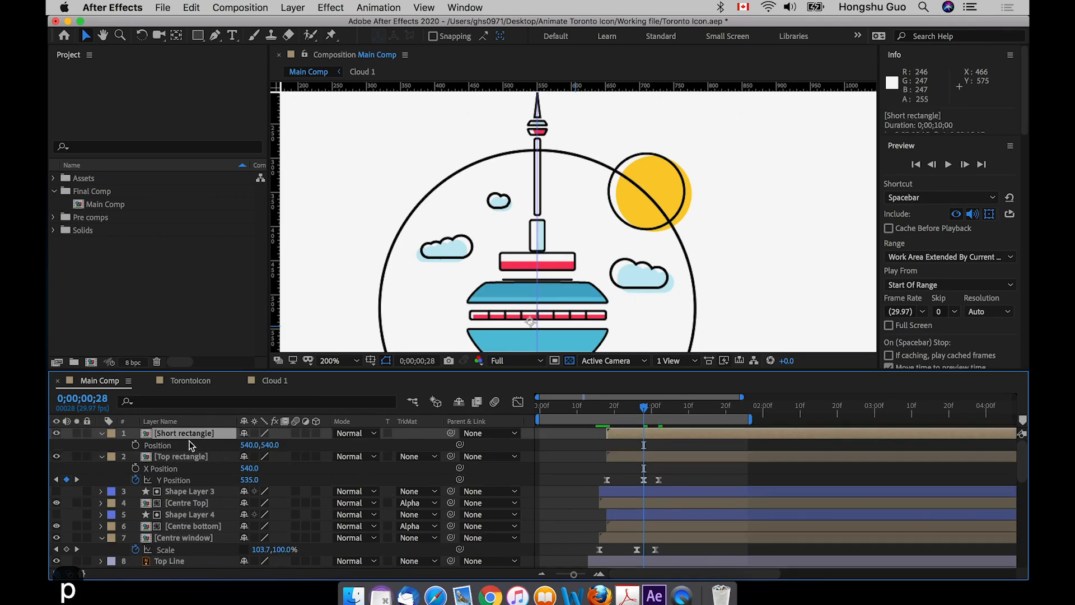
right_click(166, 445)
click(196, 447)
click(135, 456)
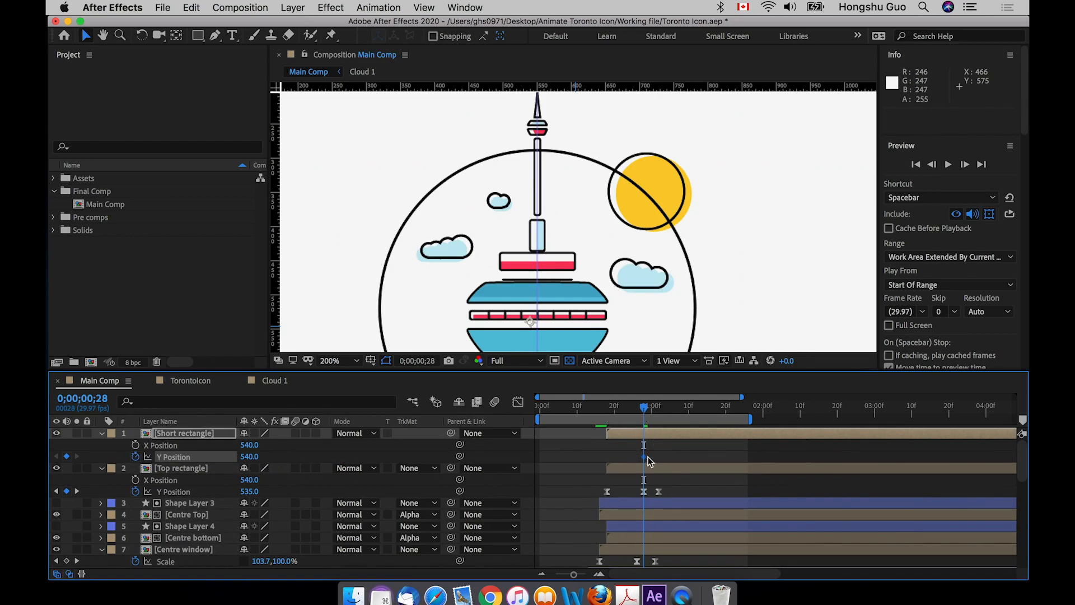
drag(645, 457, 658, 457)
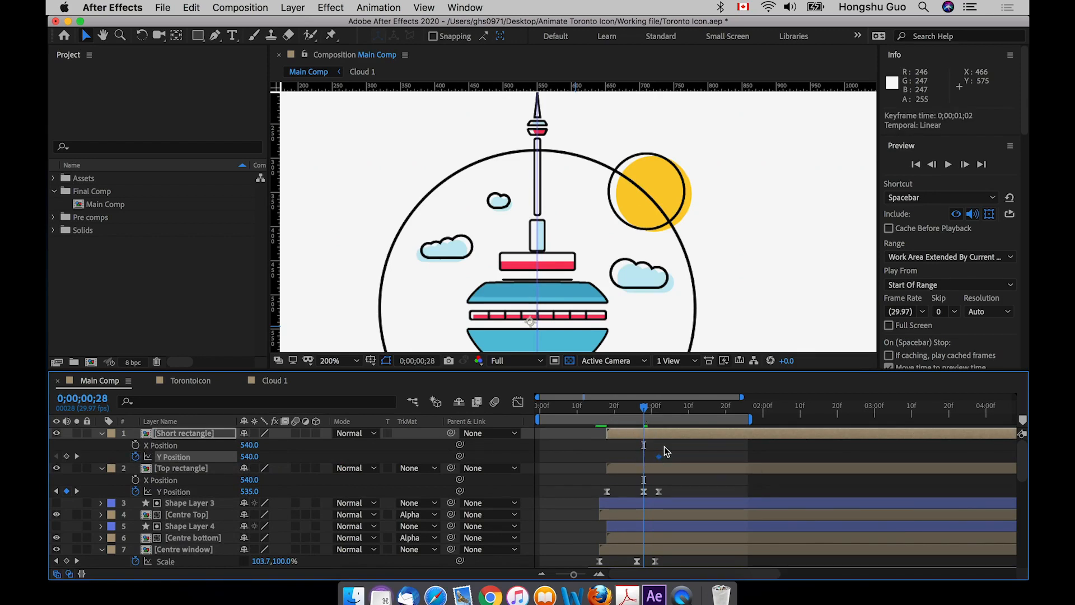
Add a starting Y Position keyframe of 613 to the Short rectangle layer at 0;00;00;18
click(649, 409)
drag(649, 410, 606, 410)
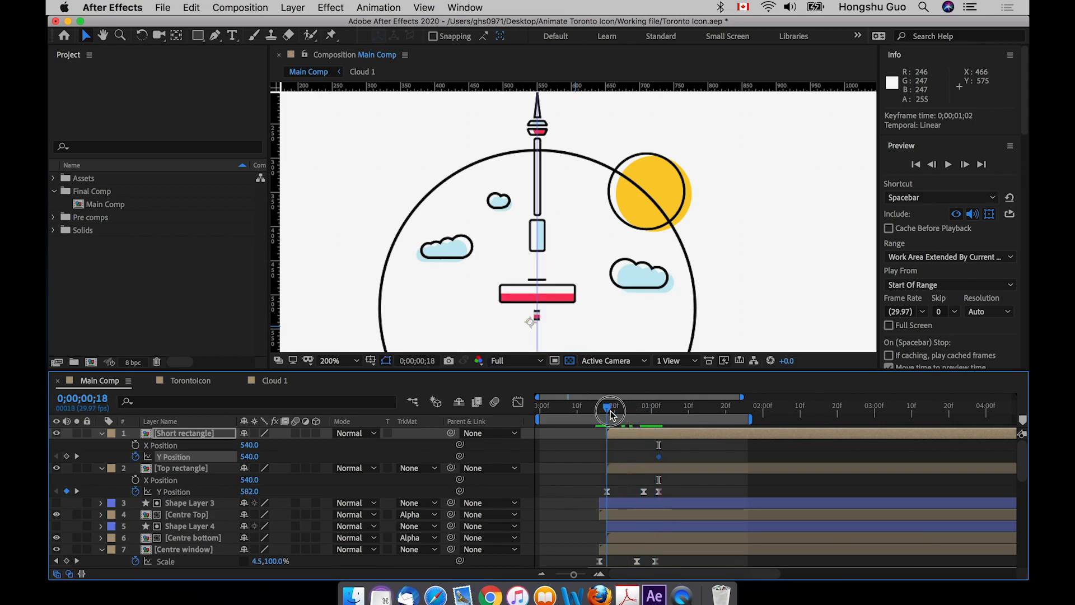
drag(250, 457, 302, 457)
Add a Y Position keyframe of 535 to the Short rectangle layer at 0;00;00;28
click(643, 417)
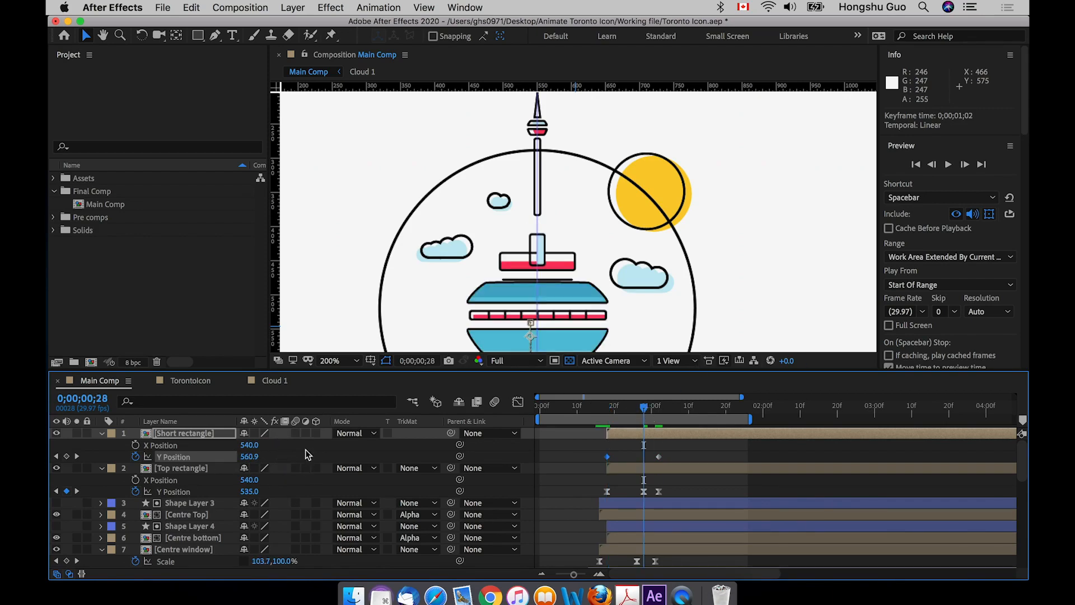
click(250, 457)
text(535)
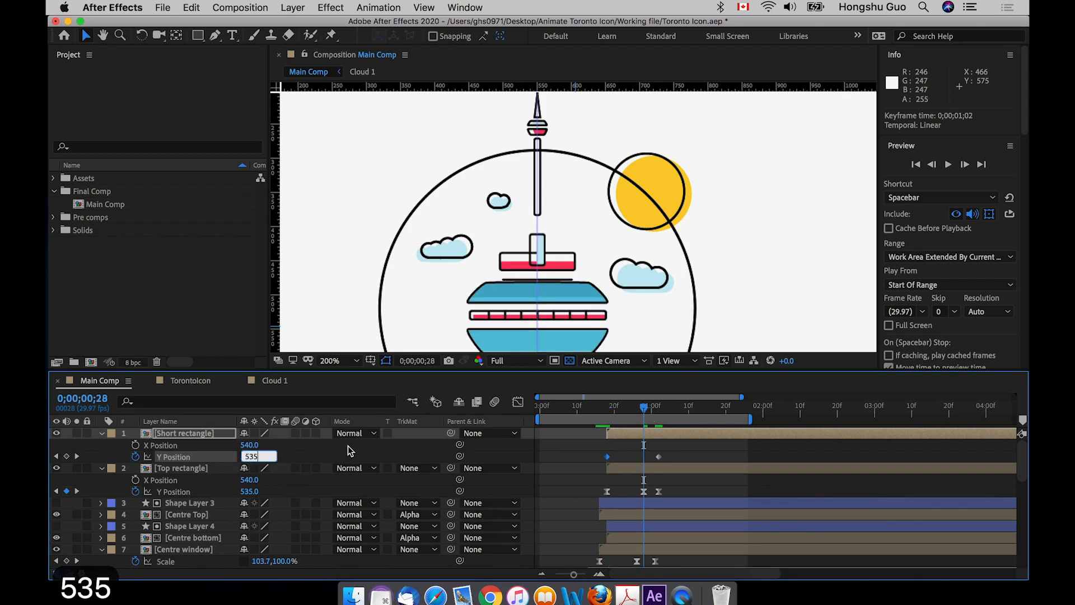
key(Return)
Apply Easy Ease to all of the Short rectangle's Y Position keyframes
drag(685, 449, 593, 462)
right_click(656, 456)
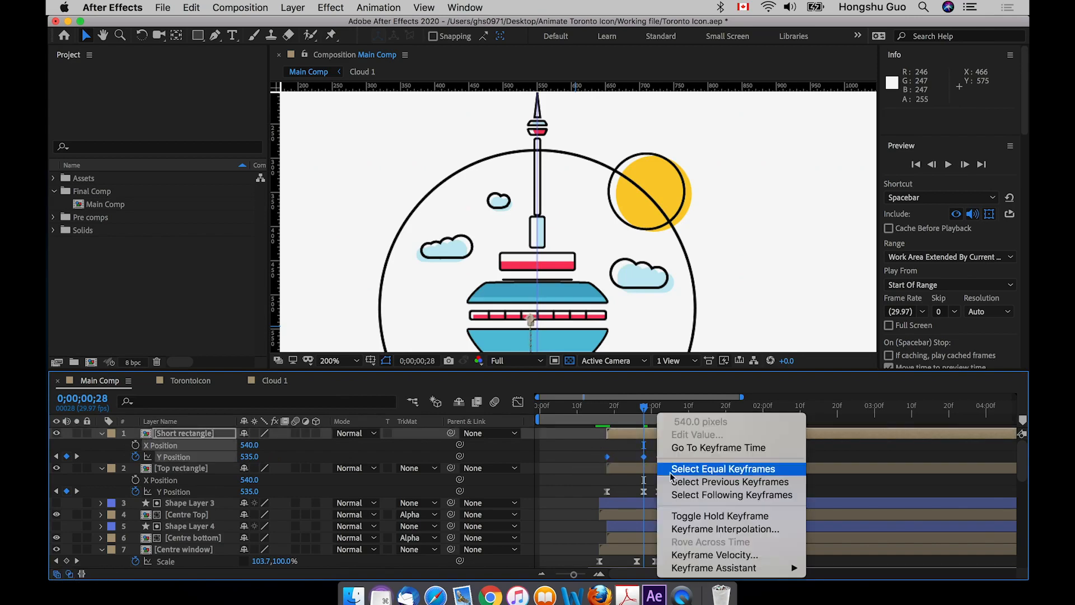
mouse_move(723, 568)
click(843, 490)
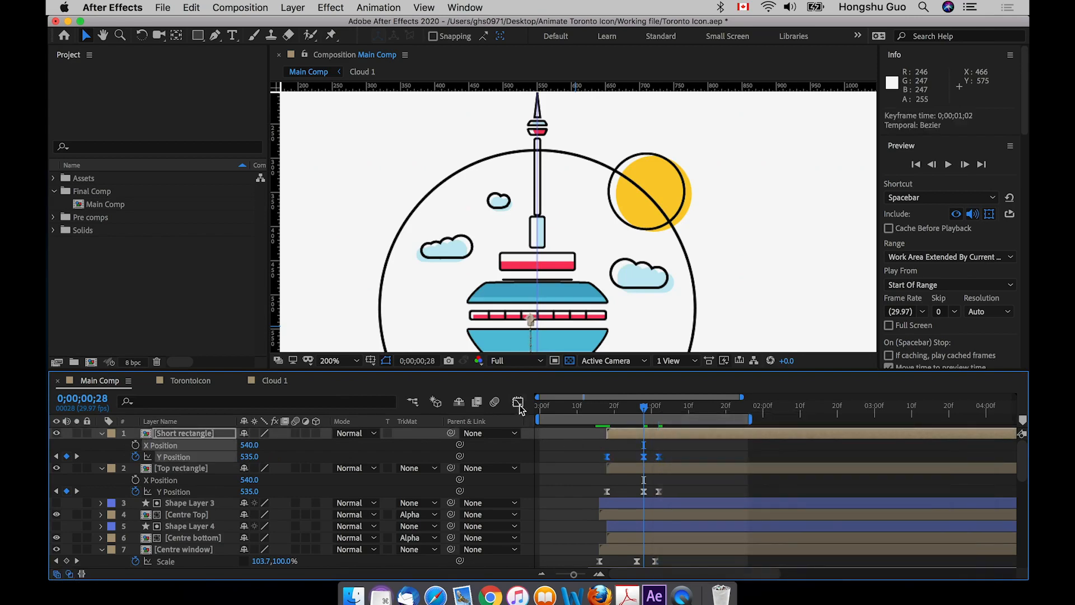
Lengthen the easing handles of the Short rectangle's Y Position keyframes in the Graph Editor to sharpen both peaks of the speed curve
click(518, 402)
click(707, 559)
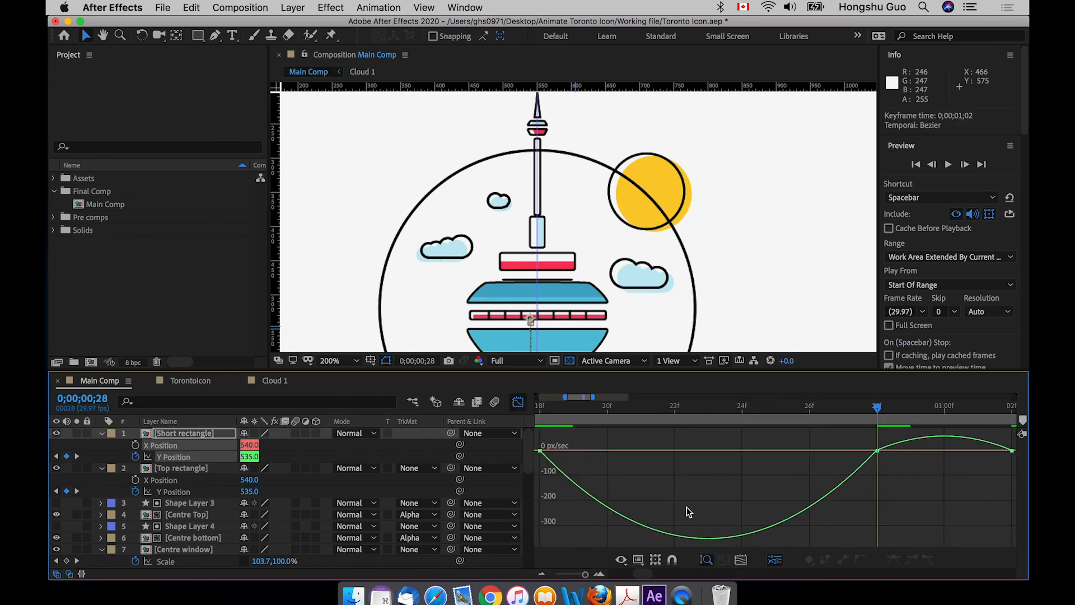
click(589, 472)
drag(616, 450, 659, 454)
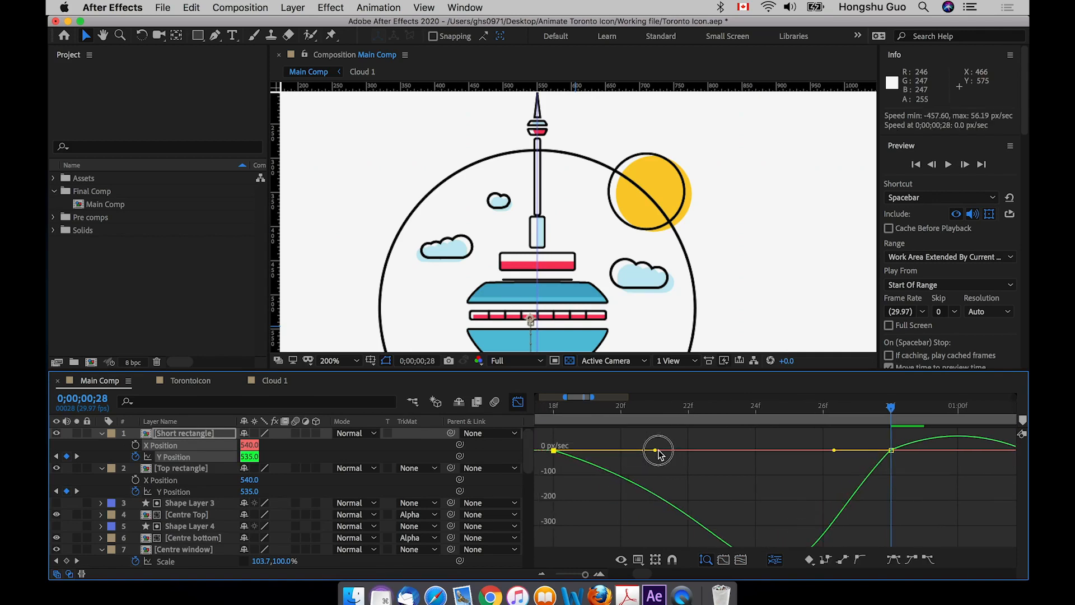
click(891, 447)
drag(836, 448, 792, 447)
click(882, 432)
click(891, 446)
drag(913, 447, 939, 448)
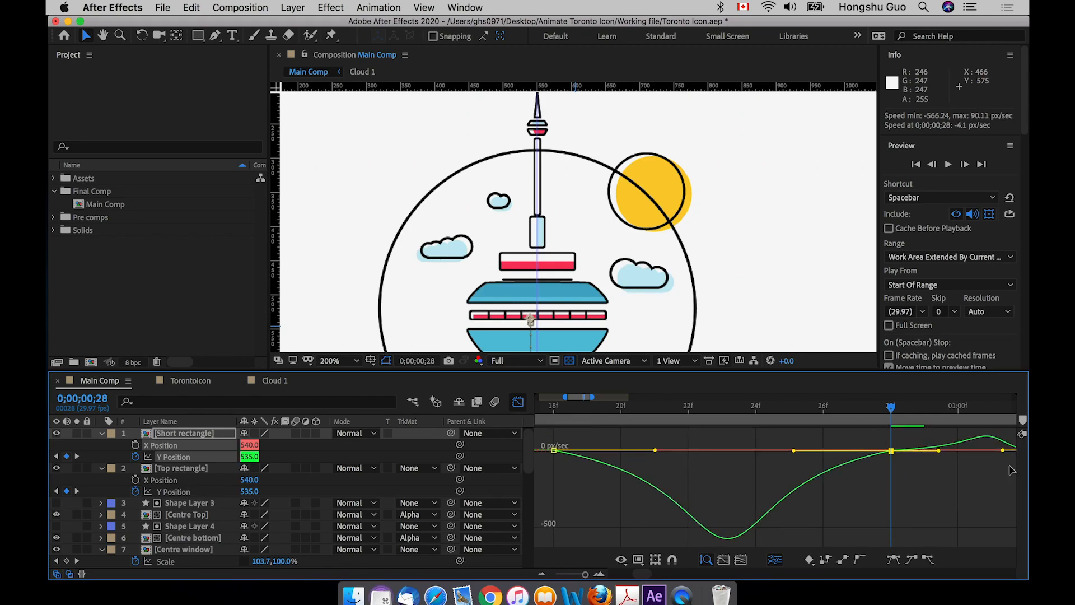
scroll(982, 463, right, 3)
click(955, 450)
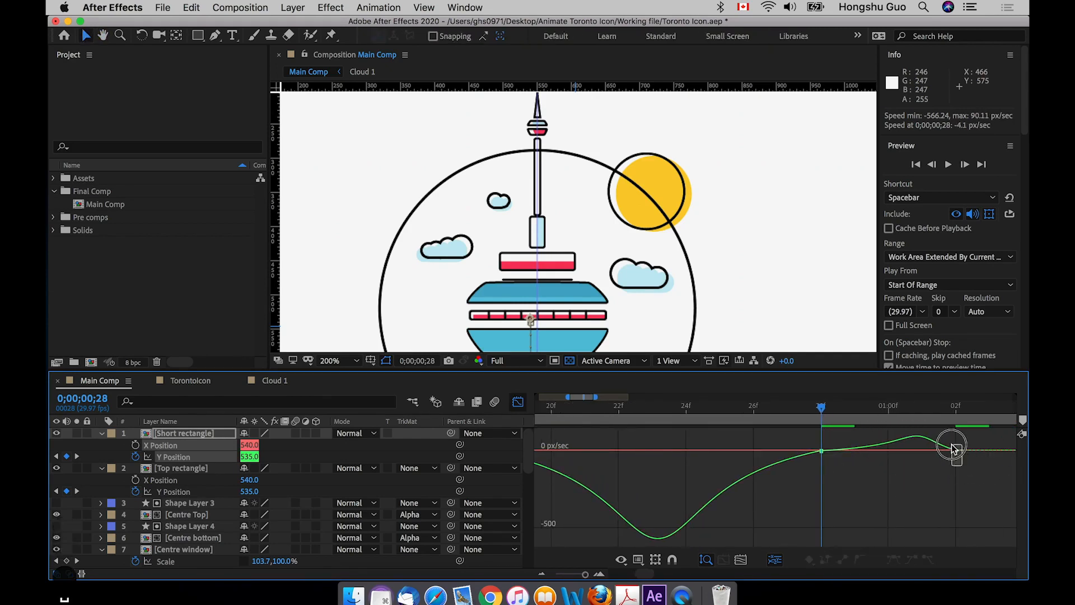
drag(932, 452, 916, 451)
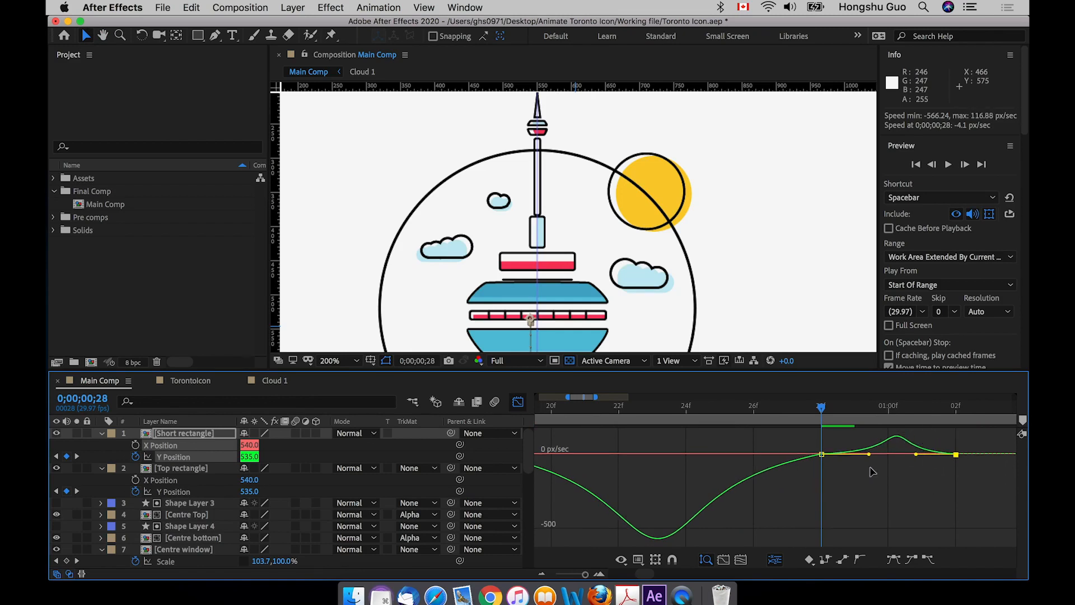
drag(767, 510, 705, 472)
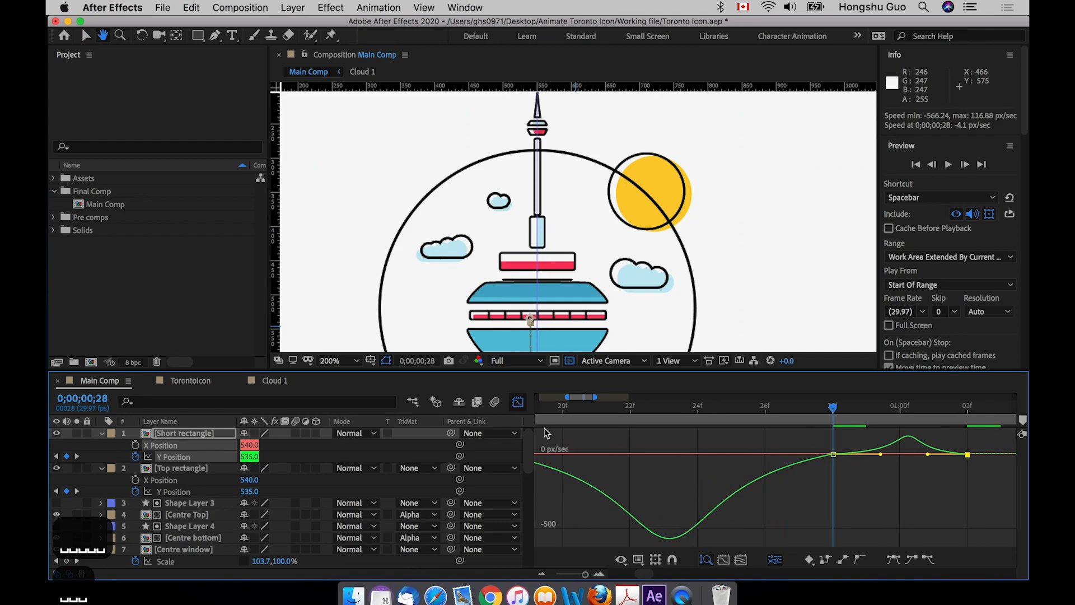
click(518, 402)
drag(585, 574, 564, 574)
Preview the tower animation up to 0;00;01;02 and check which artwork the Top rectangle layer contains by toggling its visibility
key(space)
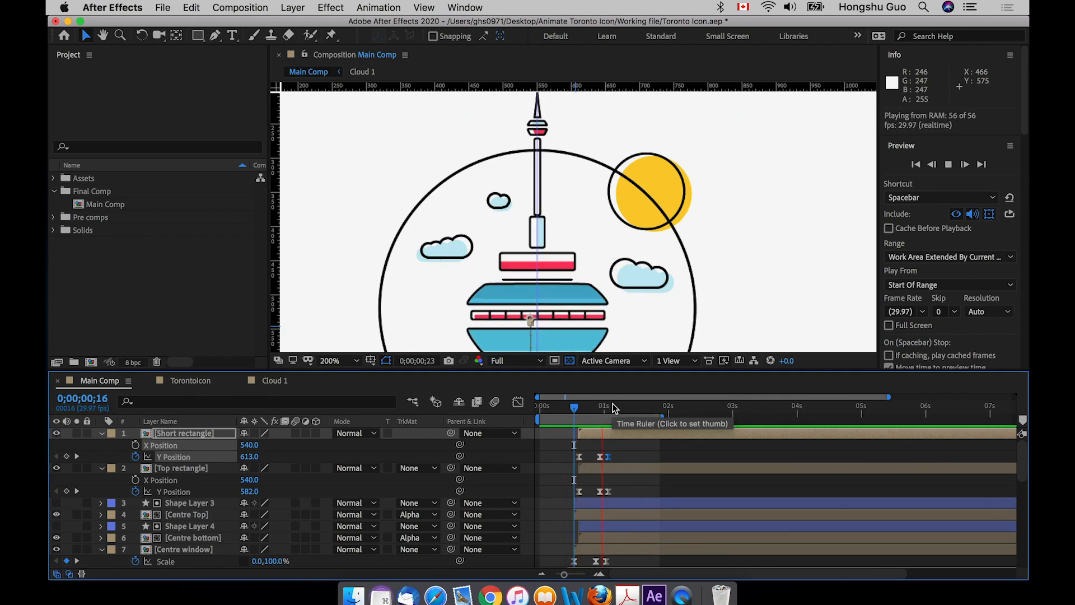
click(584, 408)
drag(584, 407, 609, 407)
click(635, 468)
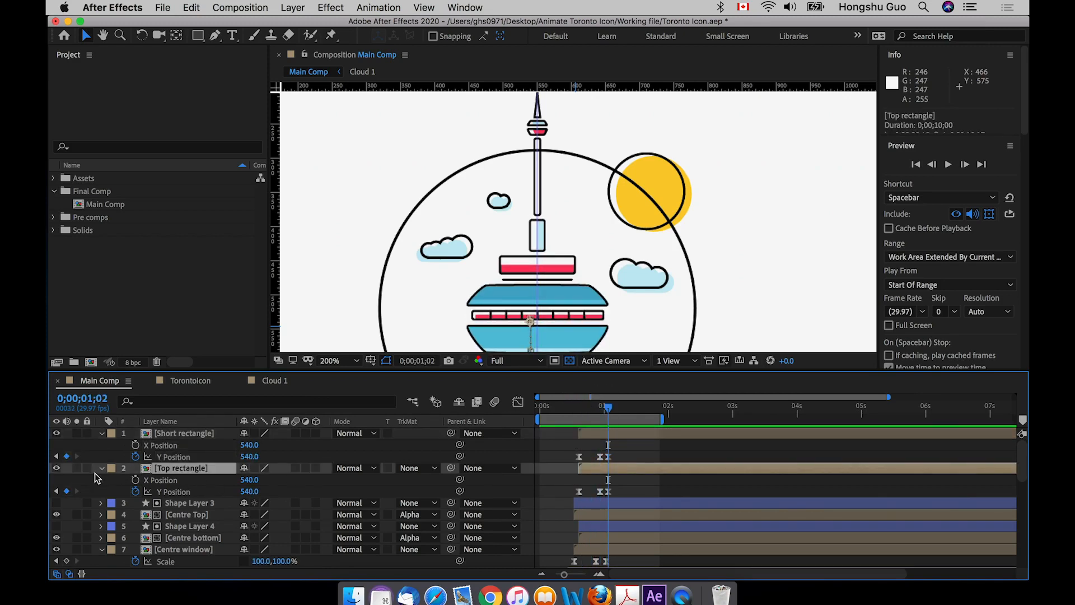
click(57, 467)
click(57, 468)
Try to mask the Top rectangle layer with a rectangle about 146 × 38 px around the tower's red-and-white block
click(197, 36)
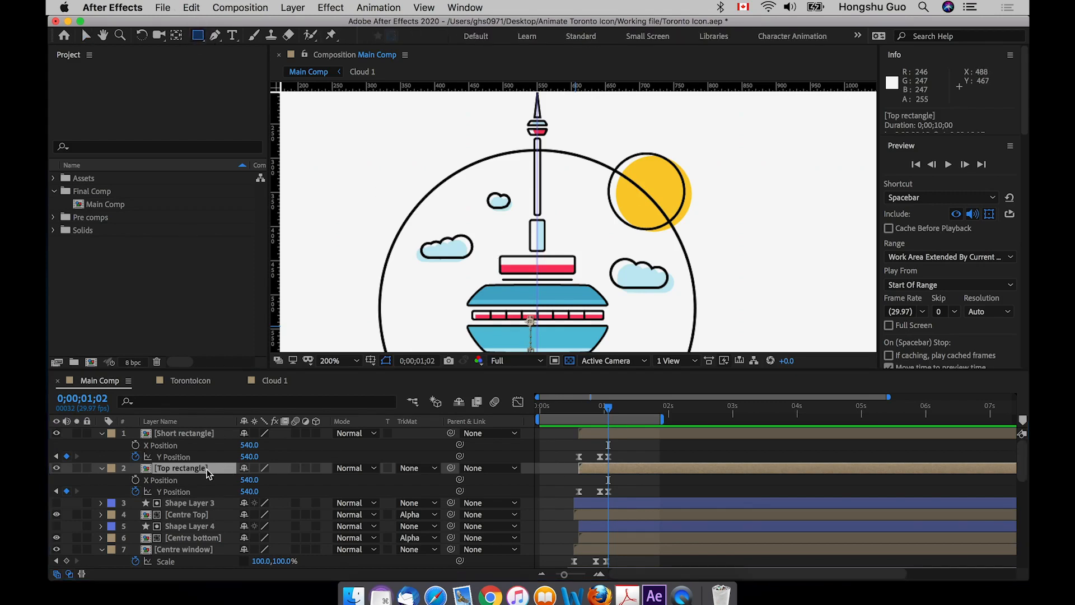
key(v)
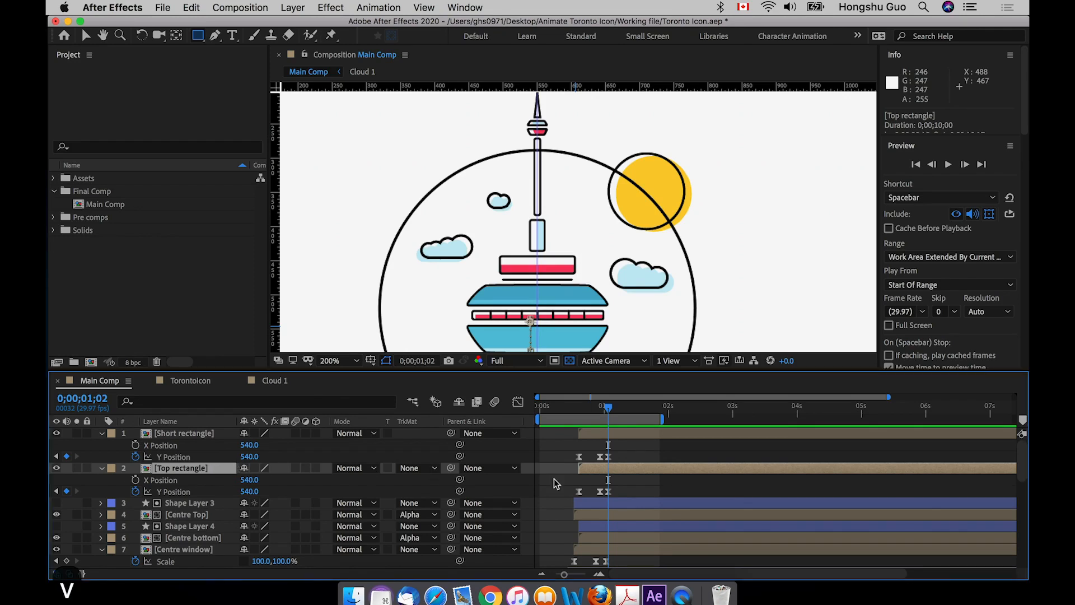
click(500, 489)
click(178, 469)
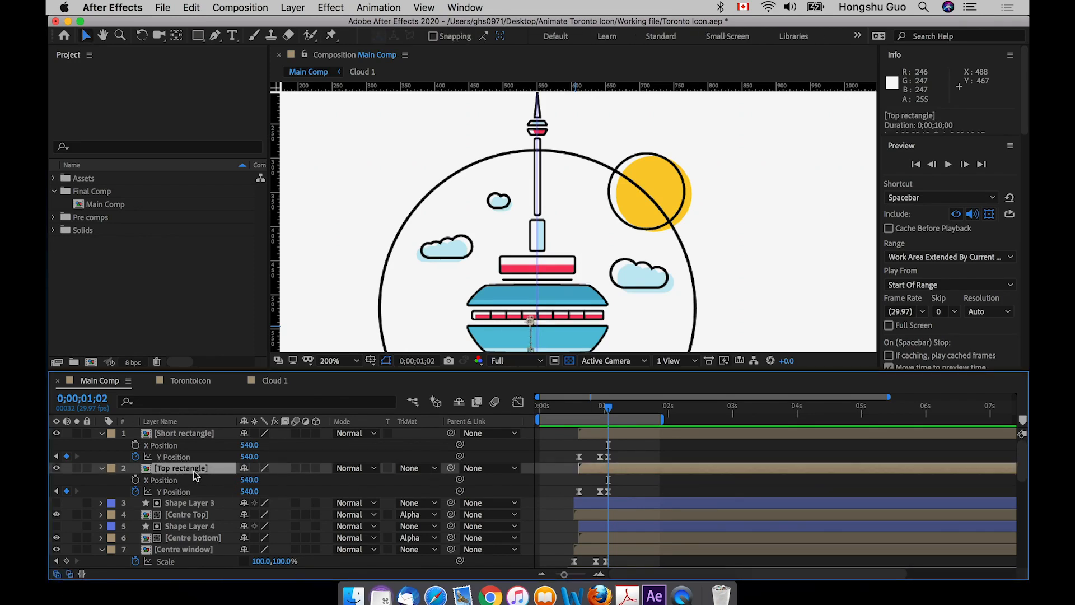
click(197, 36)
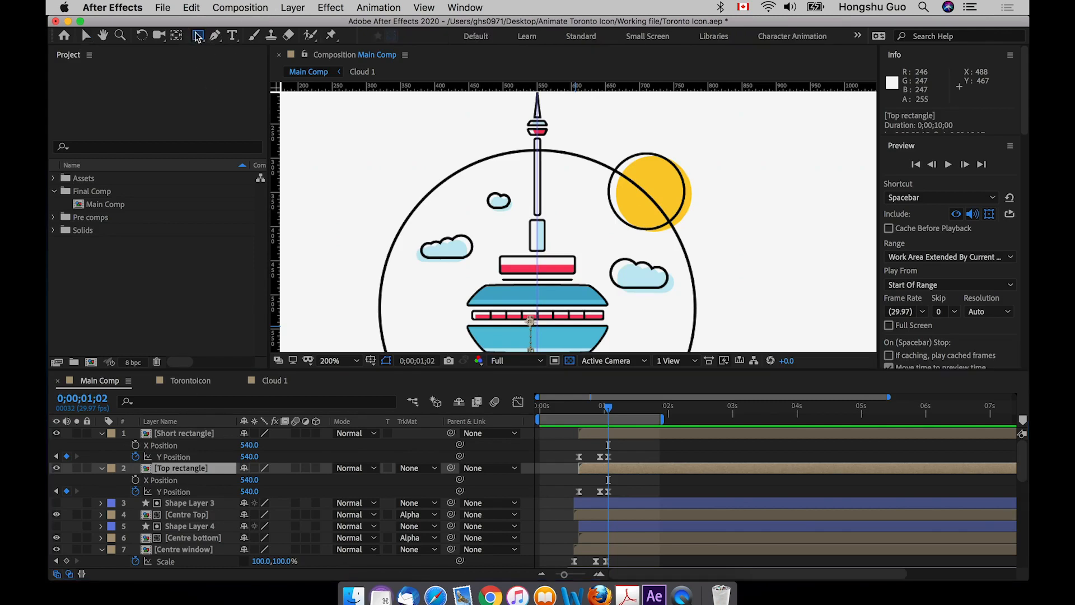
drag(494, 253, 594, 279)
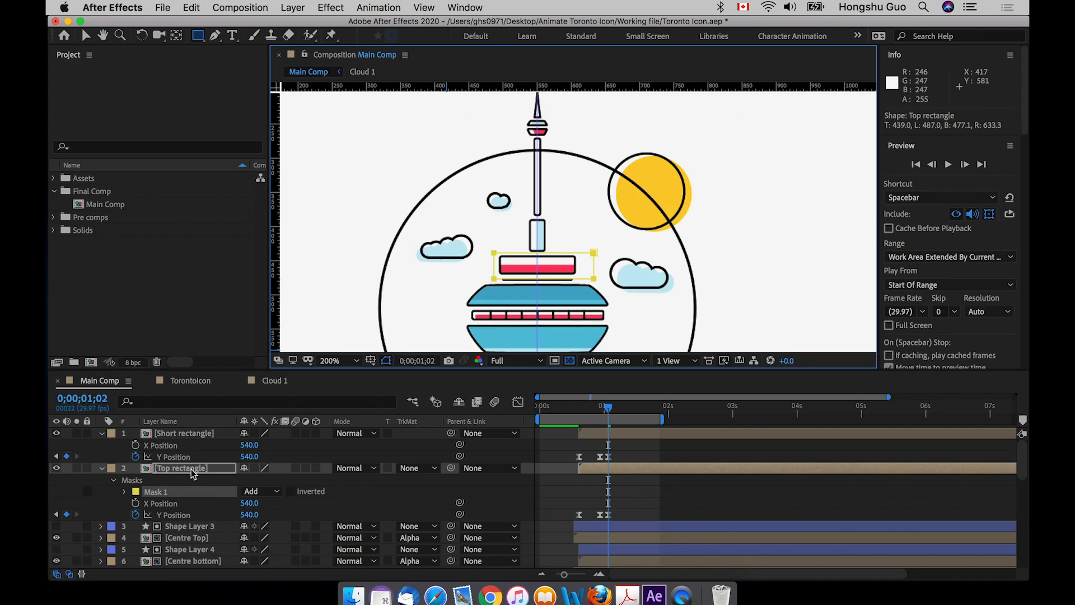
mouse_move(608, 407)
mouse_down()
mouse_move(587, 413)
mouse_move(600, 410)
mouse_up()
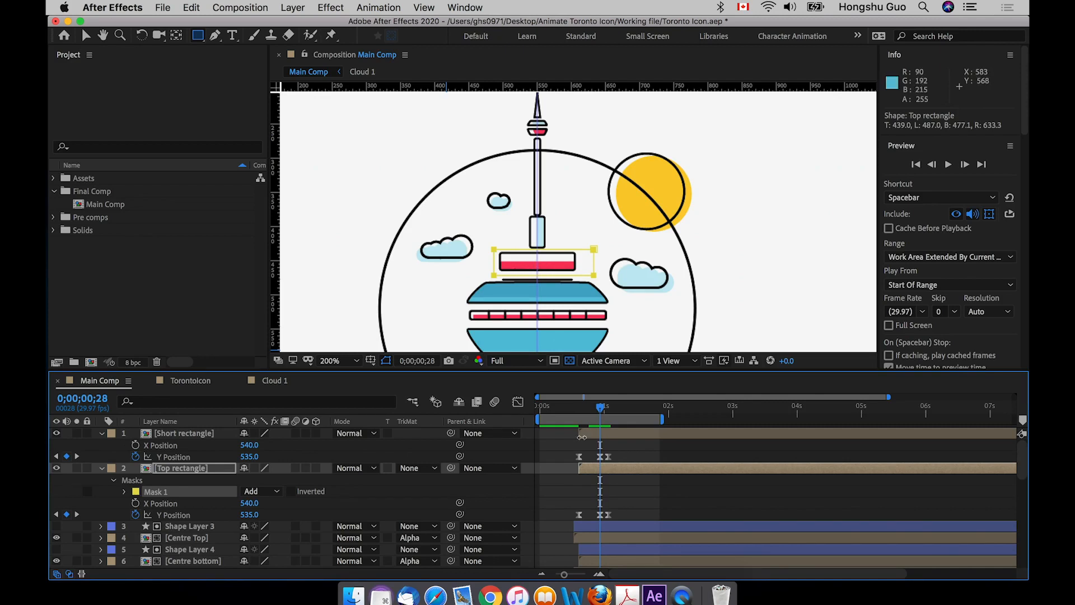
key(super+z)
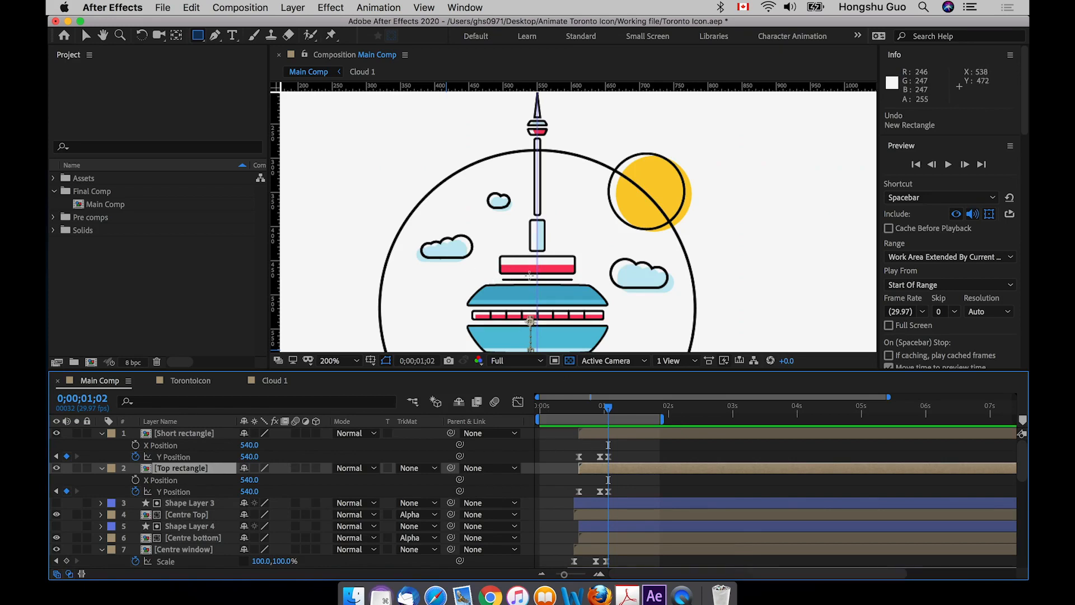
key(v)
With no layer selected, draw a yellow rectangle about 194 × 38 px covering the tower's red-and-white block as a new shape layer
click(618, 476)
click(621, 468)
click(637, 485)
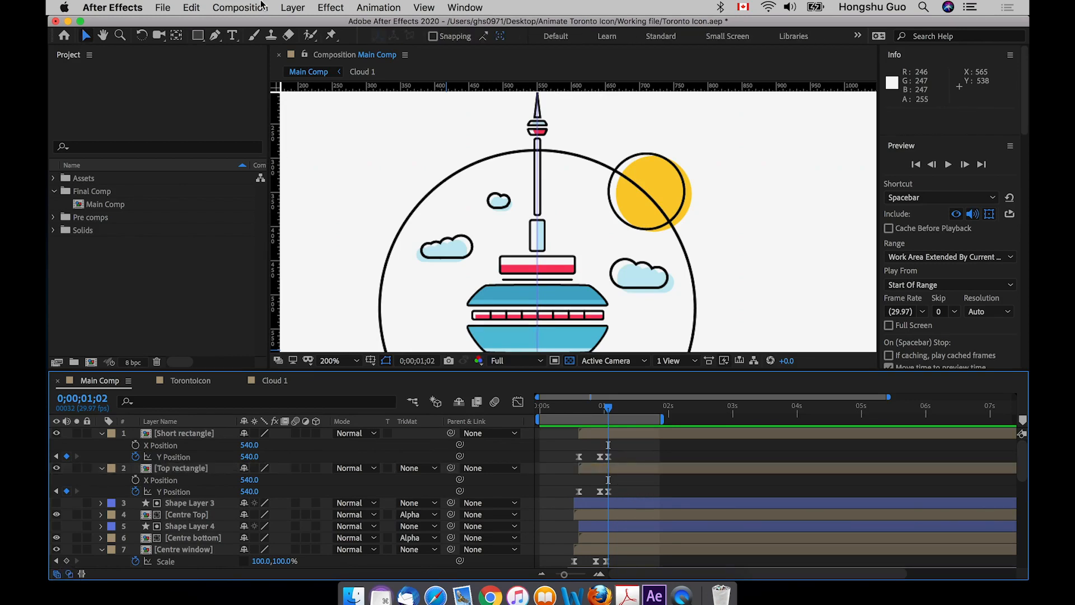
click(201, 36)
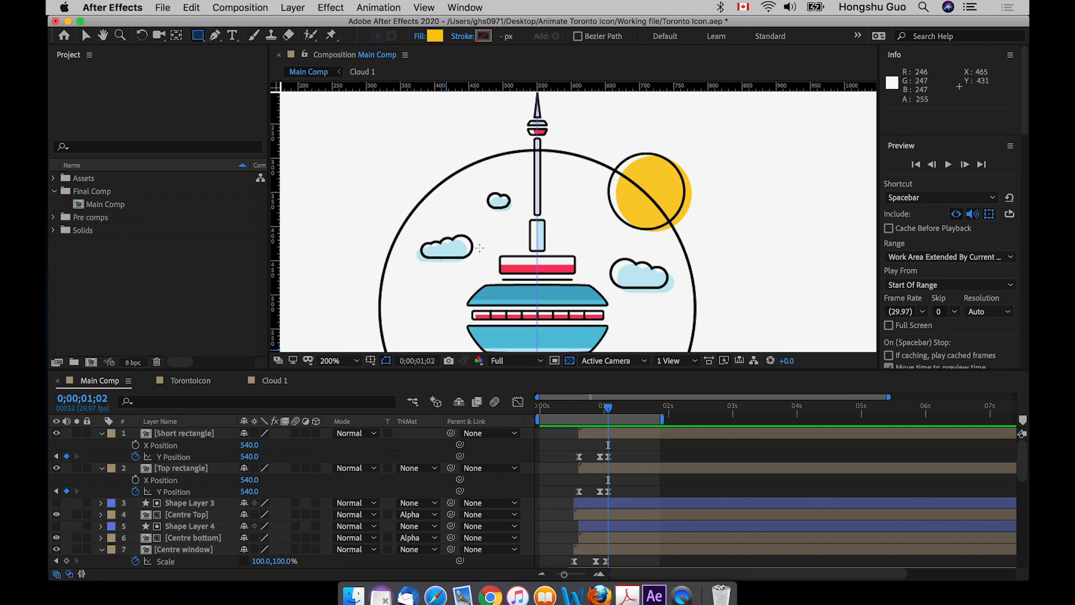
drag(479, 251, 601, 274)
drag(609, 274, 611, 277)
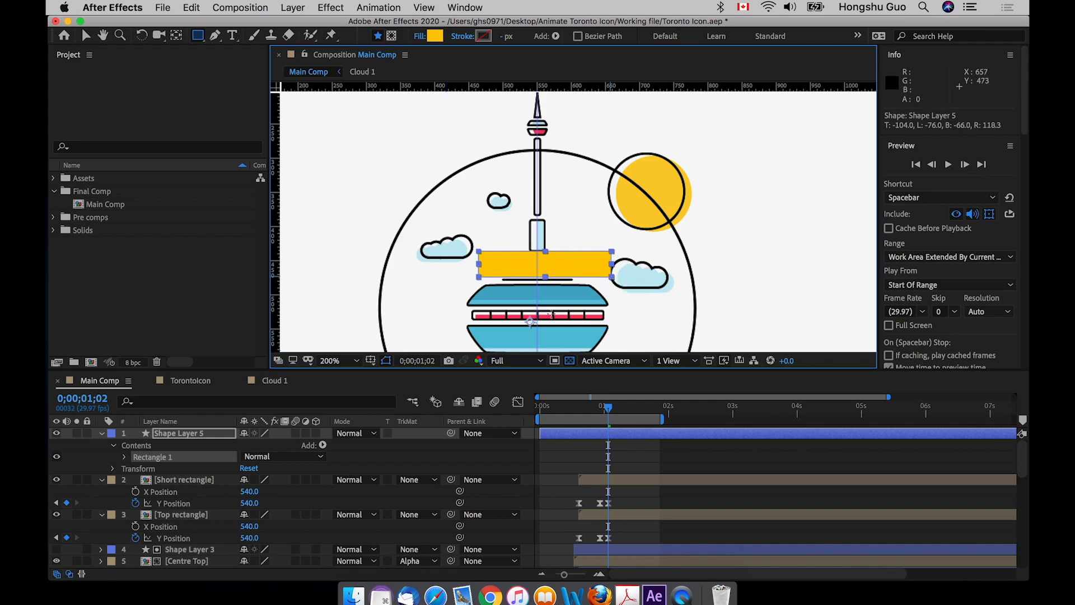
Place the new shape layer directly above the Top rectangle layer and use it as that layer's Alpha Matte
drag(177, 438, 174, 506)
click(186, 514)
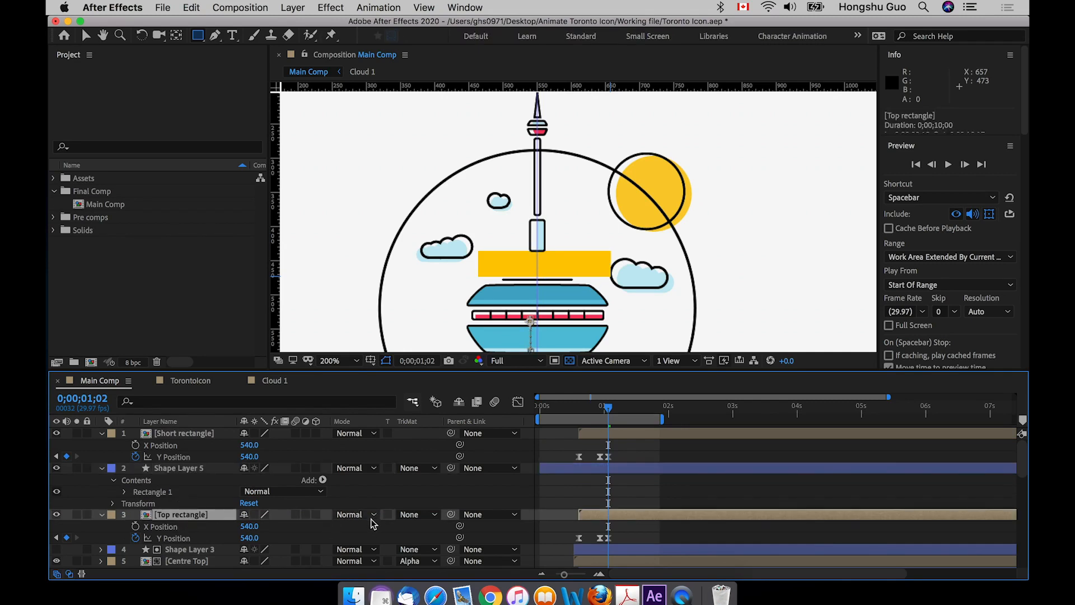
click(418, 515)
click(418, 528)
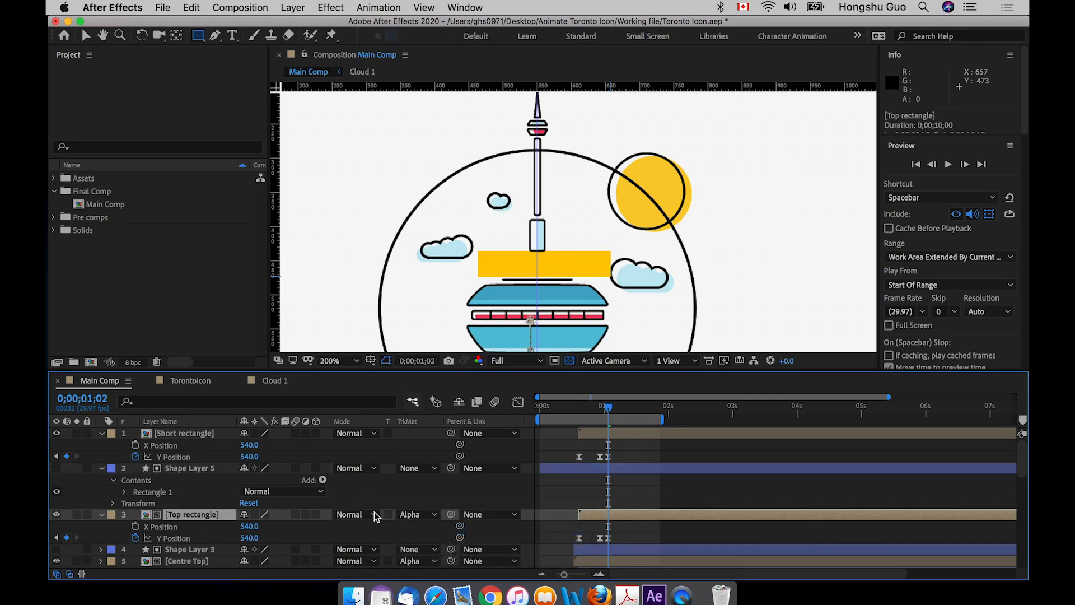
Draw a rectangle shape layer about 67 × 61 px over the Short rectangle and use it as that layer's Alpha Matte
click(520, 212)
mouse_move(516, 212)
mouse_down()
mouse_move(572, 240)
mouse_move(561, 253)
mouse_up()
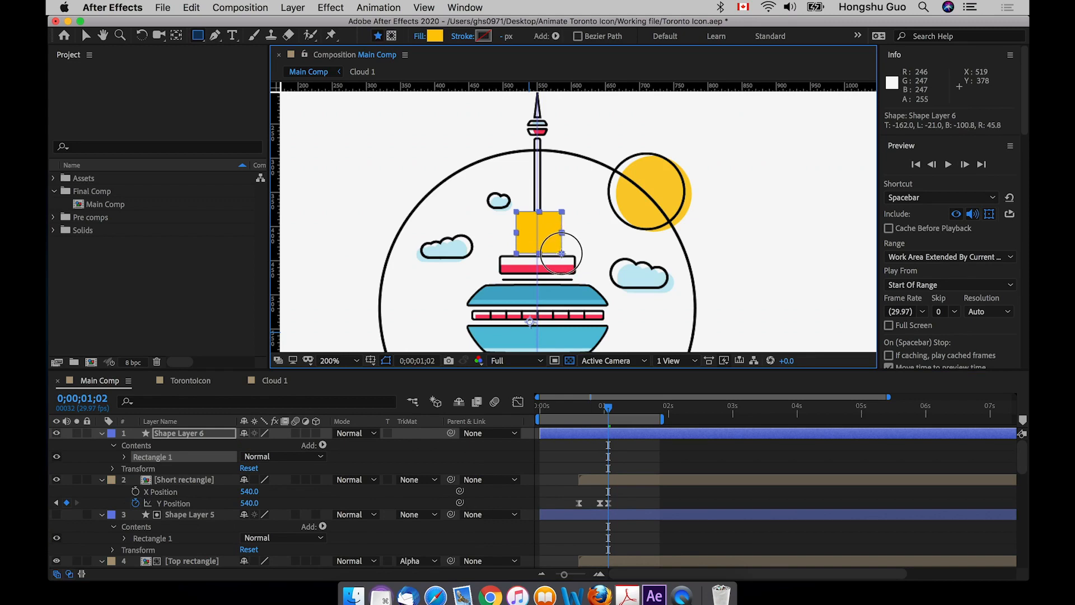
click(183, 480)
click(430, 480)
click(437, 515)
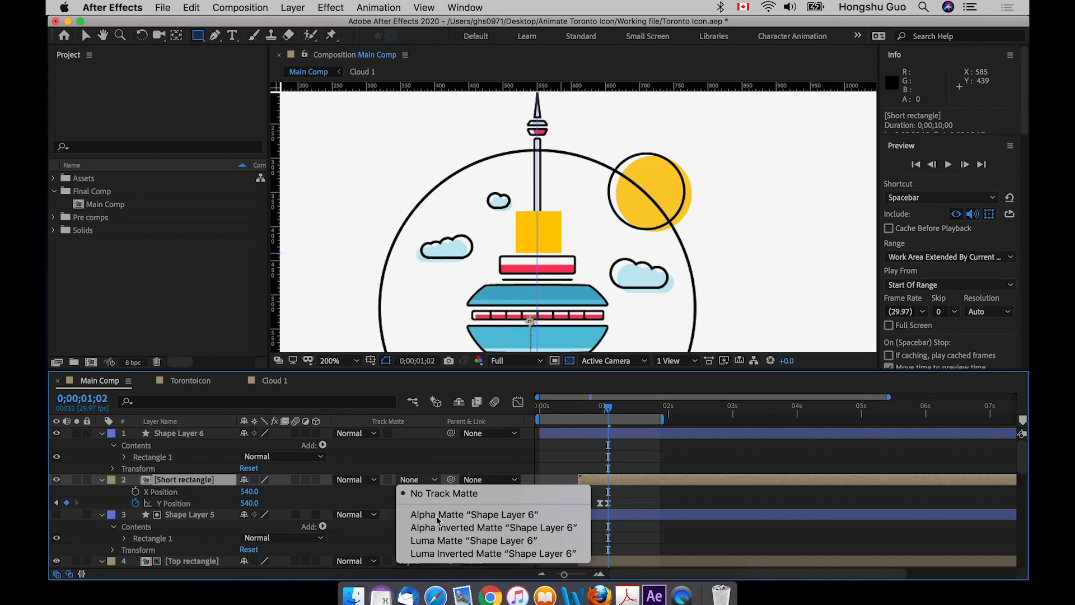
Shift the Short rectangle layer and its matte shape layer 3 frames later and preview the animation
click(585, 467)
key(space)
drag(578, 409, 627, 435)
click(608, 484)
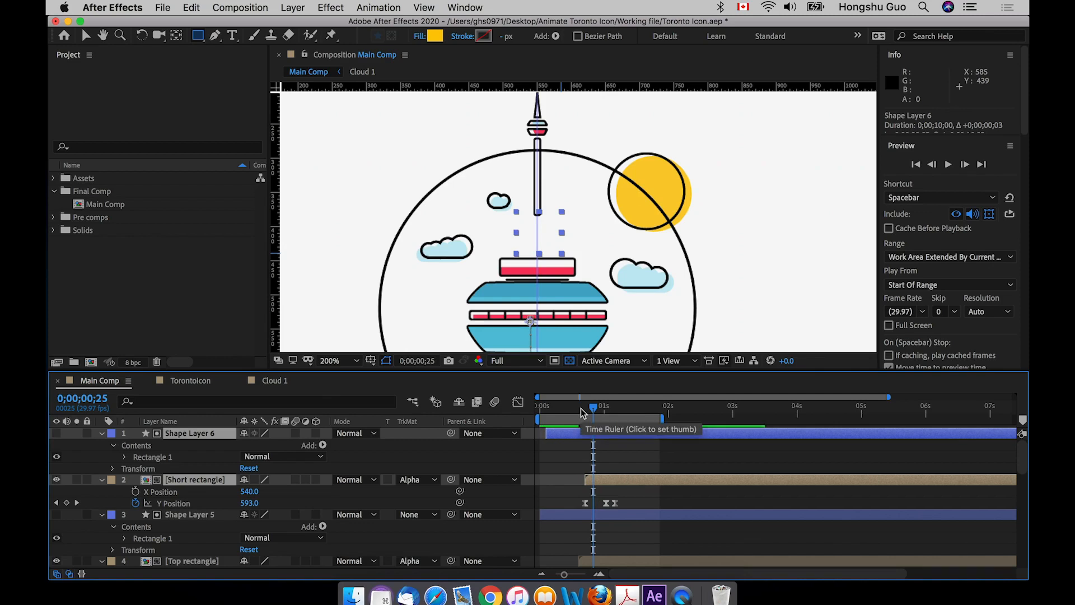
key(space)
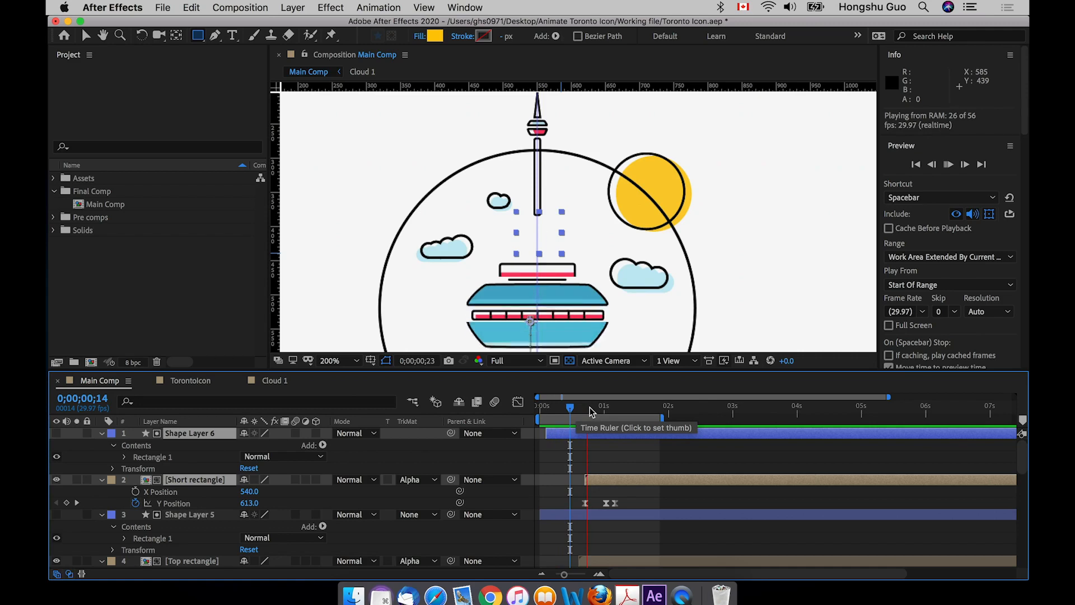
Move the two matte shape layers in time to start together with the rectangle layers they mask, and check the result around 0;00;01;03
drag(560, 514, 599, 514)
click(587, 408)
drag(587, 408, 611, 405)
click(181, 481)
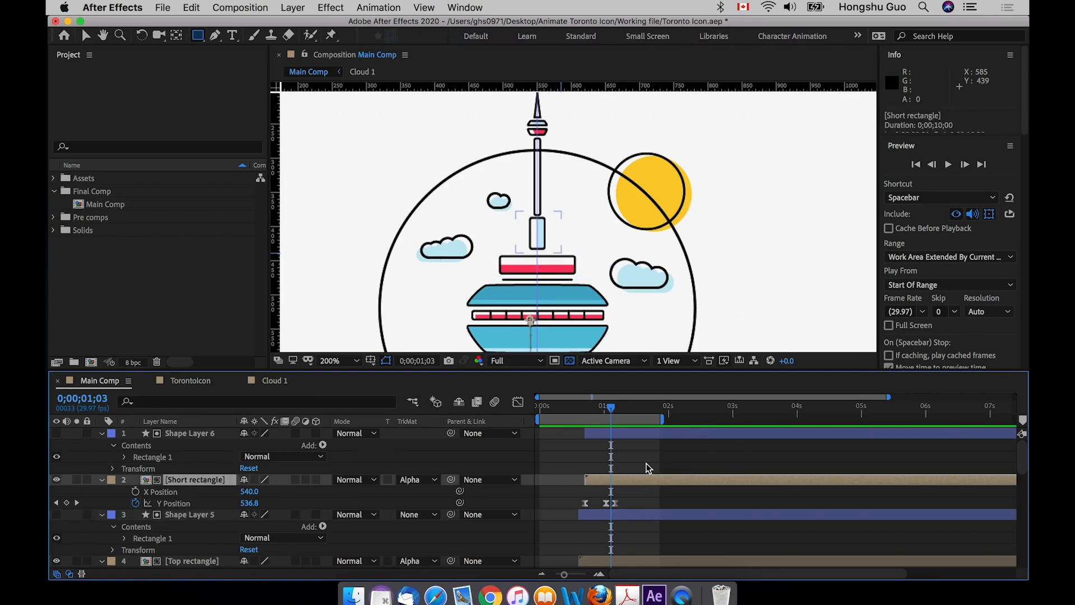
Collapse the open properties of all layers in the timeline
key(super+a)
key(grave)
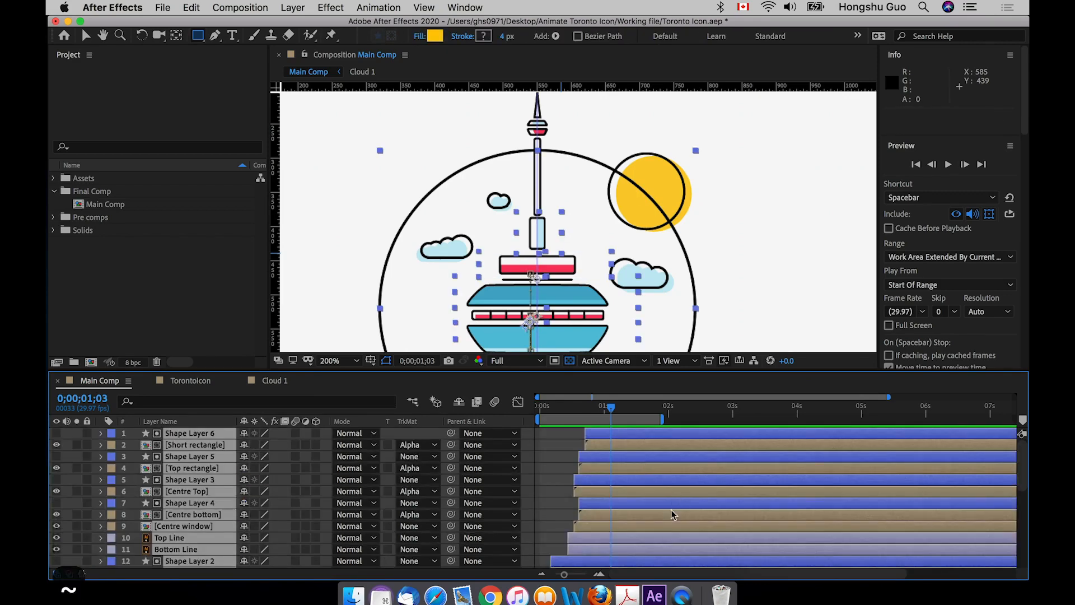
click(557, 490)
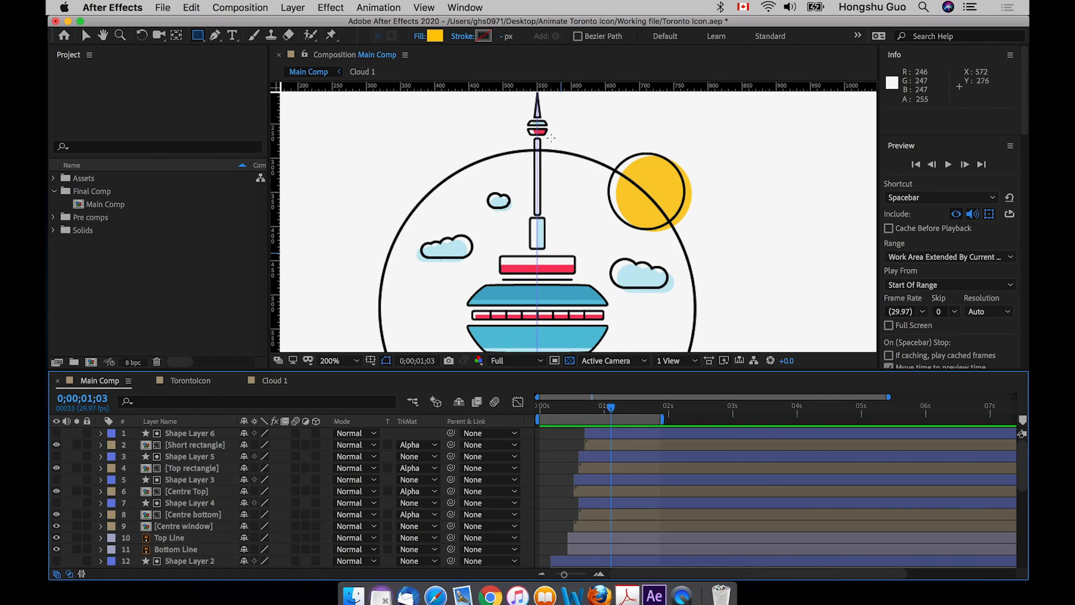
Bring the Long rectangle layer to the top of the layer stack
key(v)
scroll(172, 555, down, 5)
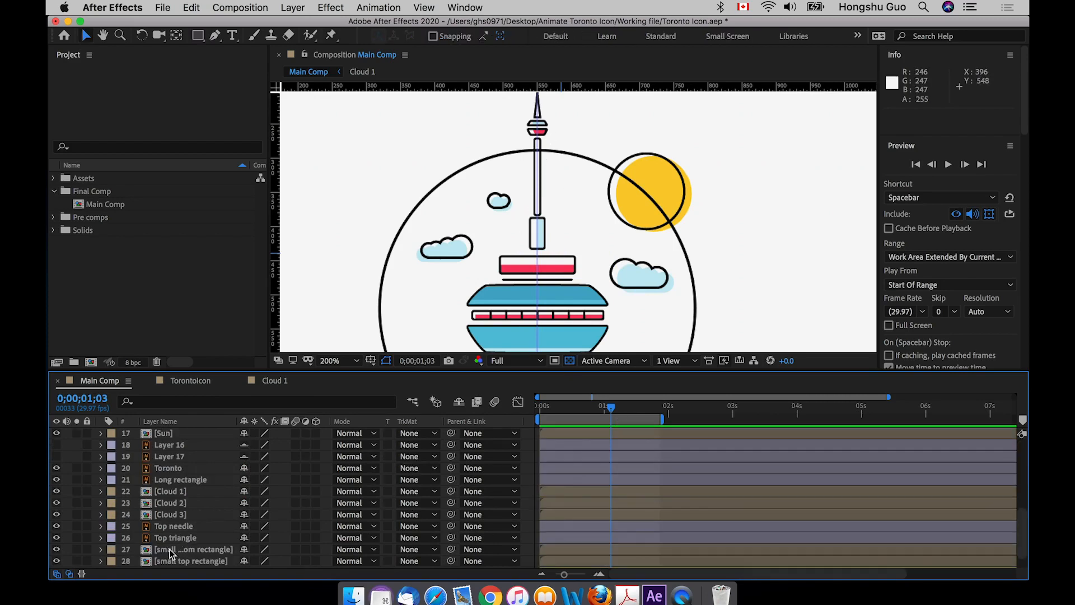
click(175, 482)
click(57, 480)
click(200, 480)
key(shift+super+bracketright)
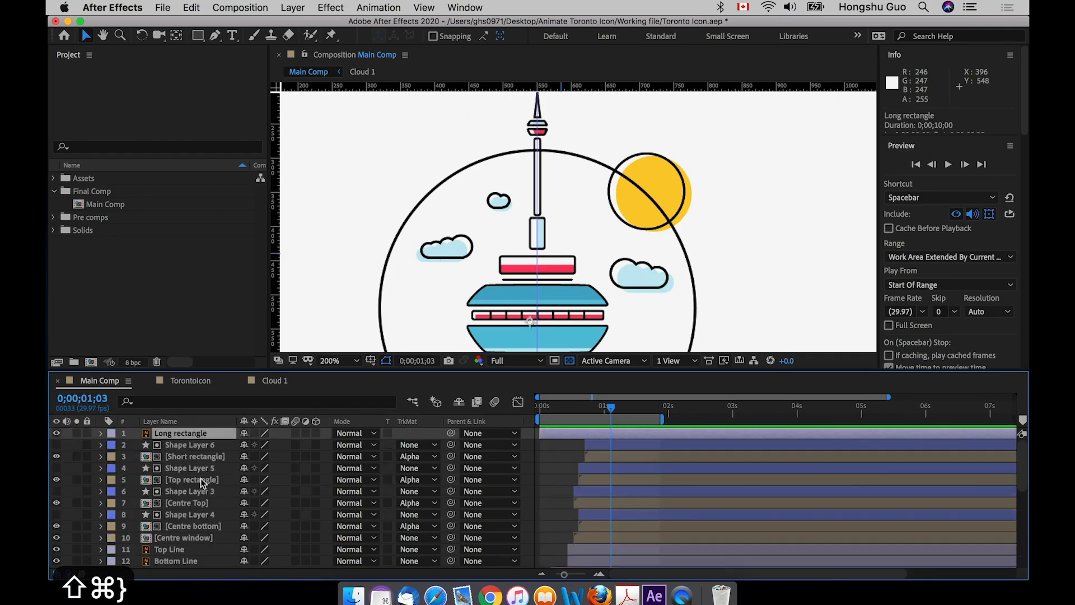
Separate the Long rectangle layer's Position into X and Y dimensions
key(p)
right_click(165, 447)
click(174, 444)
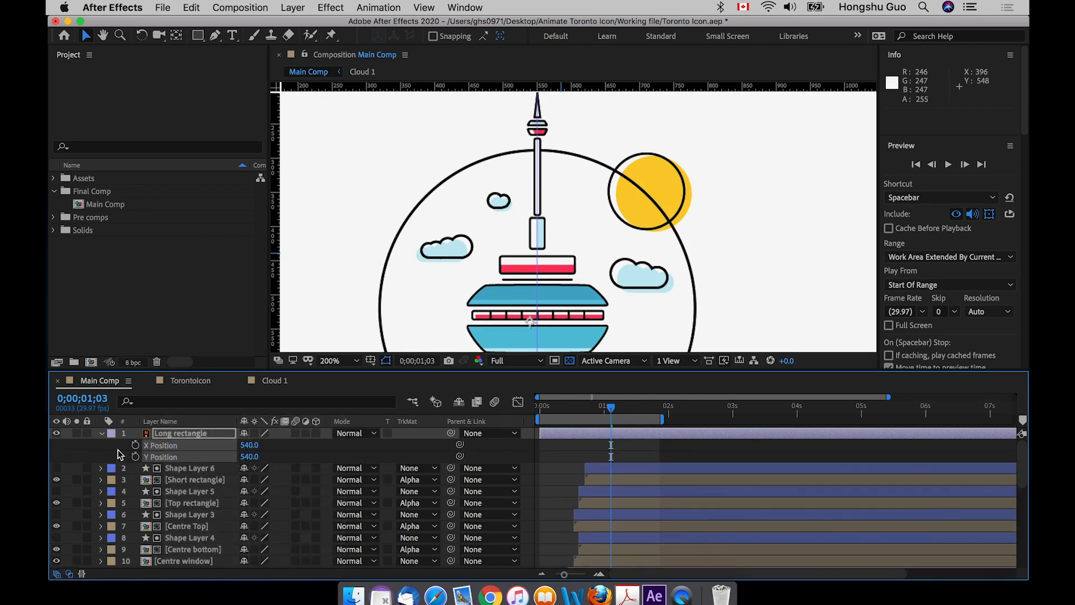
Keyframe the Long rectangle's Y Position at 0;00;01;13, and set it to 703 on a keyframe 20 frames earlier
click(120, 454)
key(shift+Page_Down)
click(134, 457)
key(shift+Page_Up)
key(shift+Page_Up)
drag(249, 457, 360, 458)
Add an overshoot Y Position keyframe of 537 between the Long rectangle's two keyframes and apply easing to the keyframes
click(617, 406)
click(249, 457)
text(537)
key(Return)
click(627, 409)
right_click(632, 457)
click(823, 454)
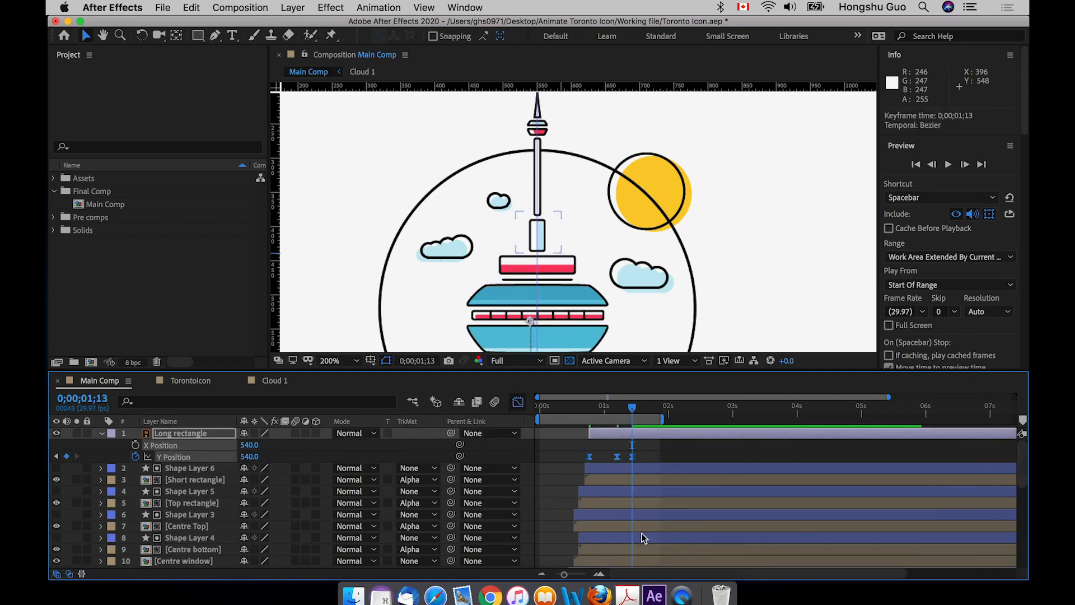
Adjust the easing curve of the Long rectangle's Y Position keyframes in the Graph Editor
key(shift+F3)
drag(851, 447, 916, 437)
key(shift+F3)
click(570, 574)
Draw a rectangle shape layer over the Long rectangle and use it as that layer's Alpha Matte
key(q)
mouse_move(522, 137)
mouse_down()
mouse_move(576, 204)
mouse_move(571, 239)
mouse_move(555, 217)
mouse_up()
click(418, 479)
click(443, 492)
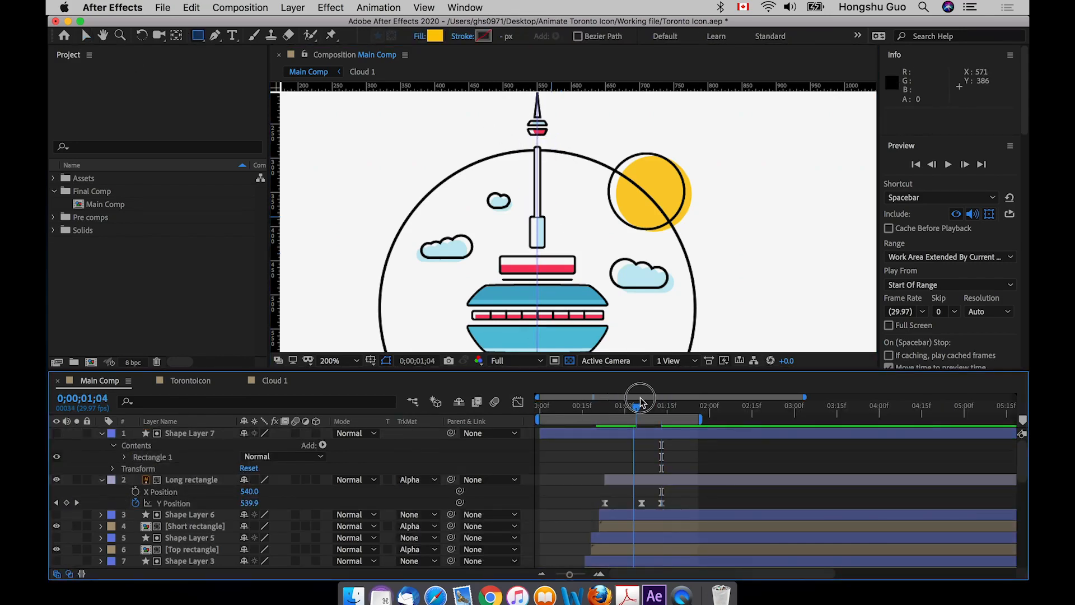
Preview the Long rectangle's masked entrance from the beginning and save the project
click(666, 403)
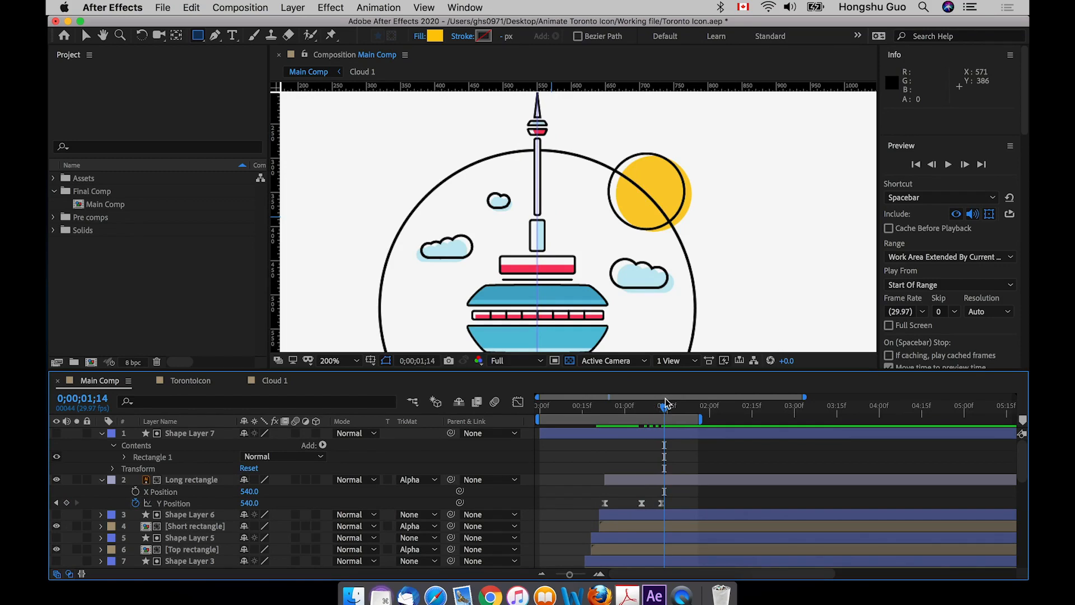
click(576, 407)
key(space)
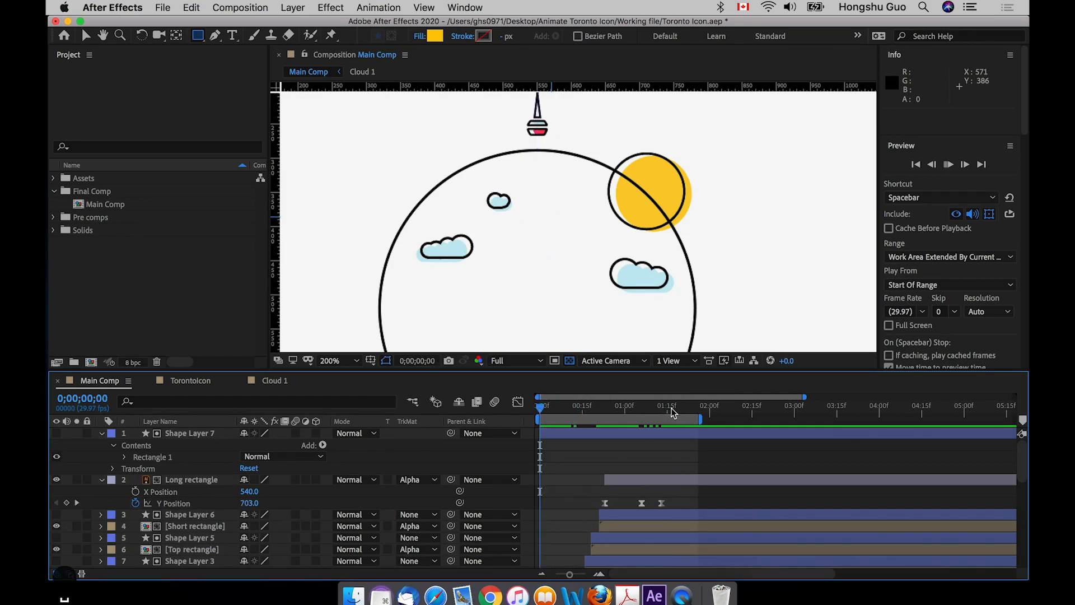
key(space)
key(super+s)
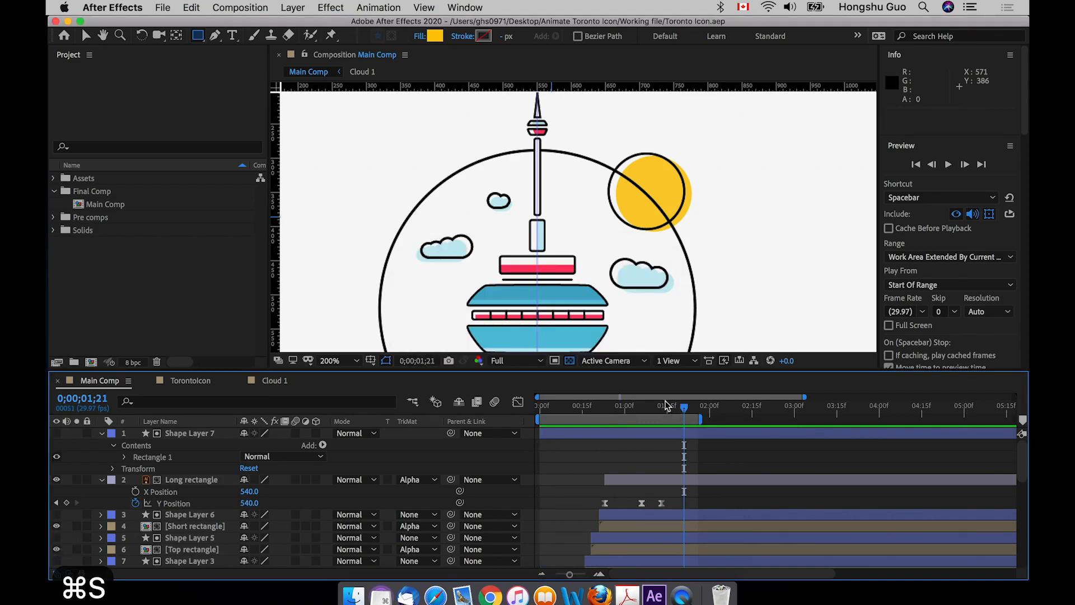
Collapse the properties of the Long rectangle and its matte shape layer
key(v)
drag(583, 108, 570, 163)
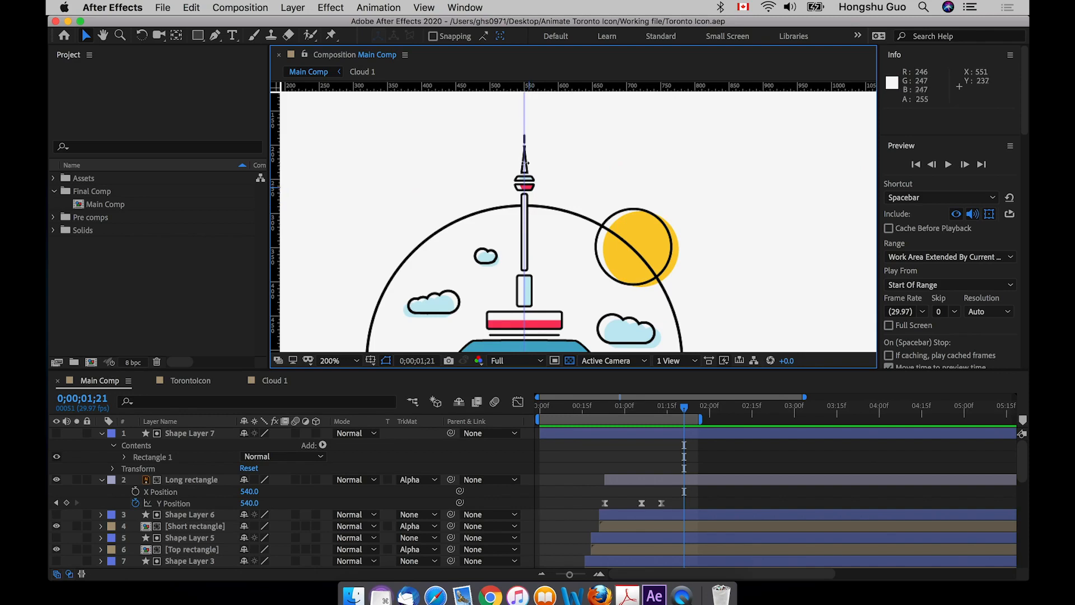
click(175, 442)
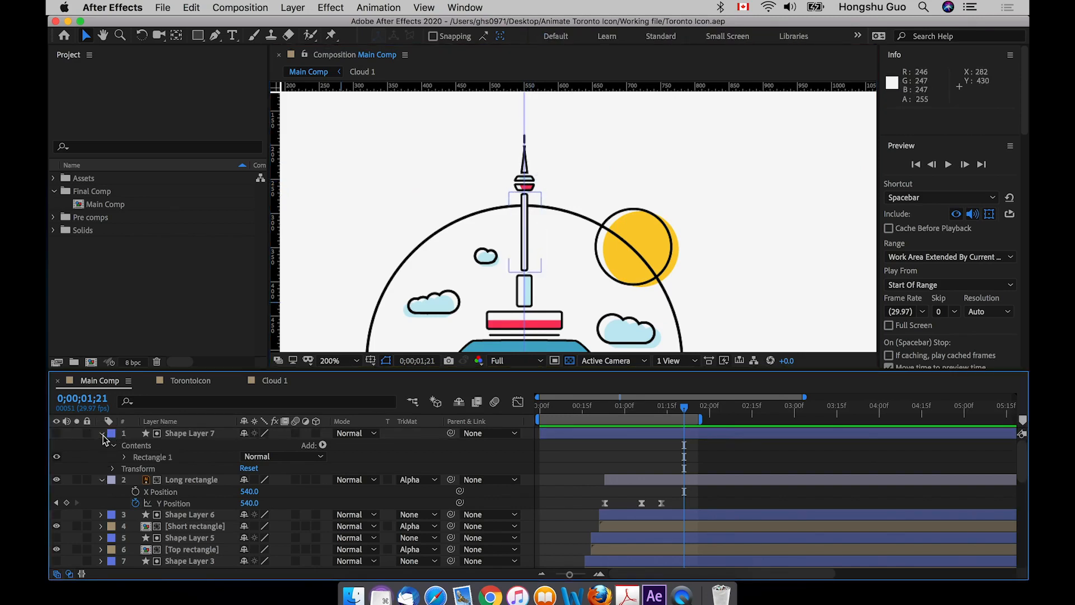
click(102, 435)
click(101, 446)
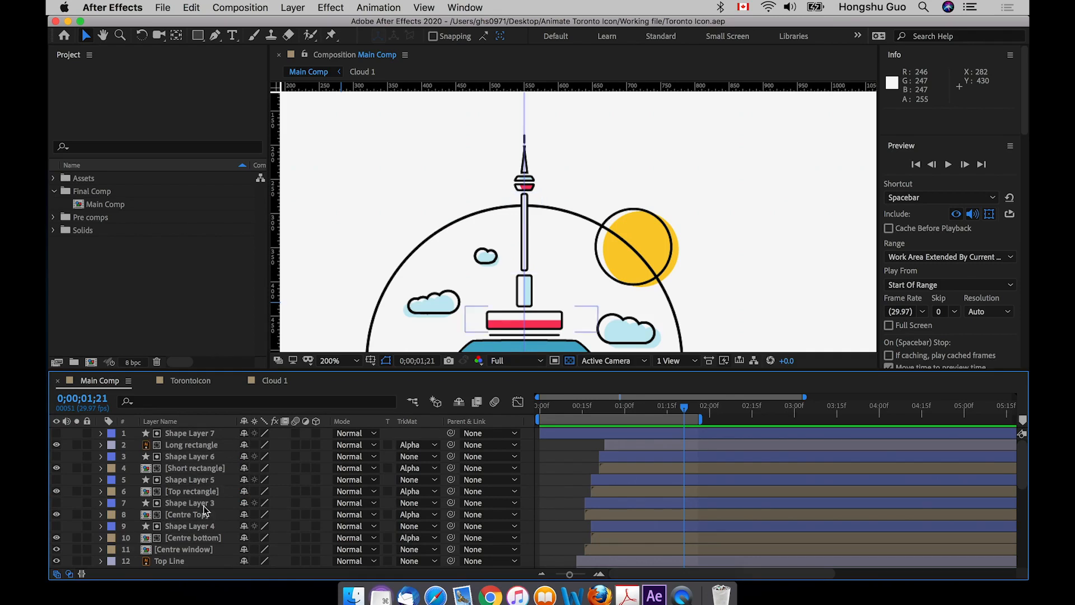
Move the two small rectangles, Top triangle and Top needle layers to the top of the stack, starting at 0;00;00;25
scroll(199, 510, down, 10)
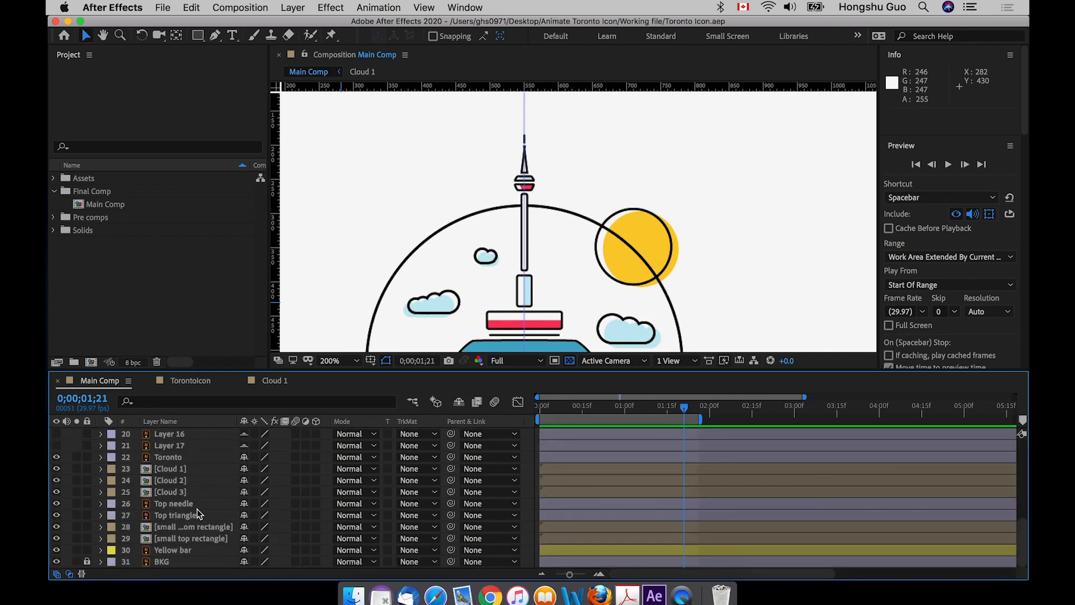
click(193, 526)
shift+click(191, 538)
click(56, 532)
shift+click(166, 503)
key(super+shift+bracketright)
key(super+z)
click(622, 470)
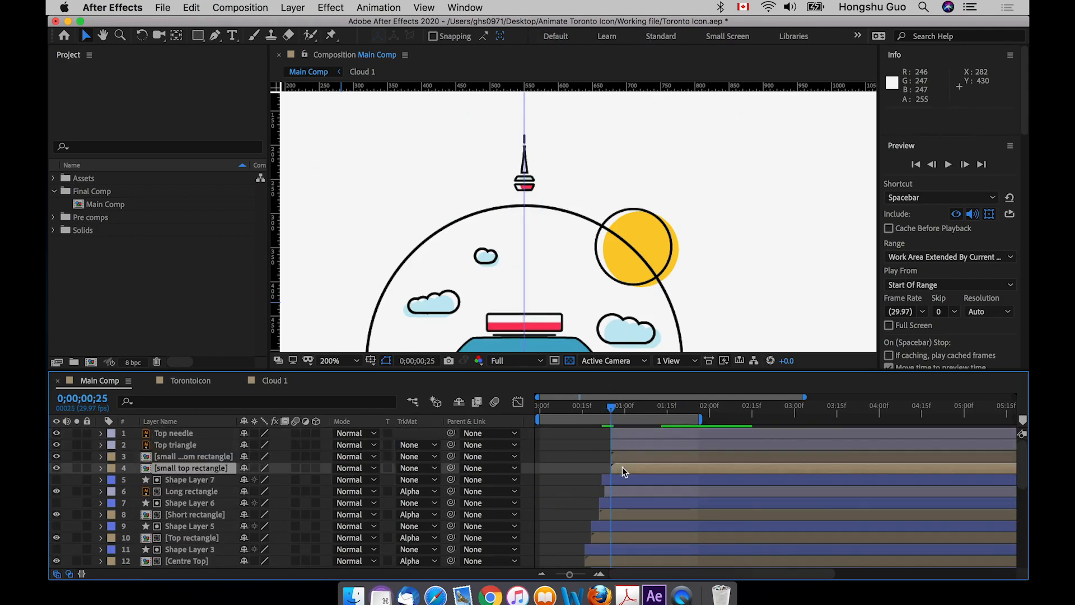
Paste the Long rectangle's Y Position keyframes onto both small rectangle layers, placing the small top rectangle above and starting it 3 frames after the other
key(u)
key(super+c)
key(super+v)
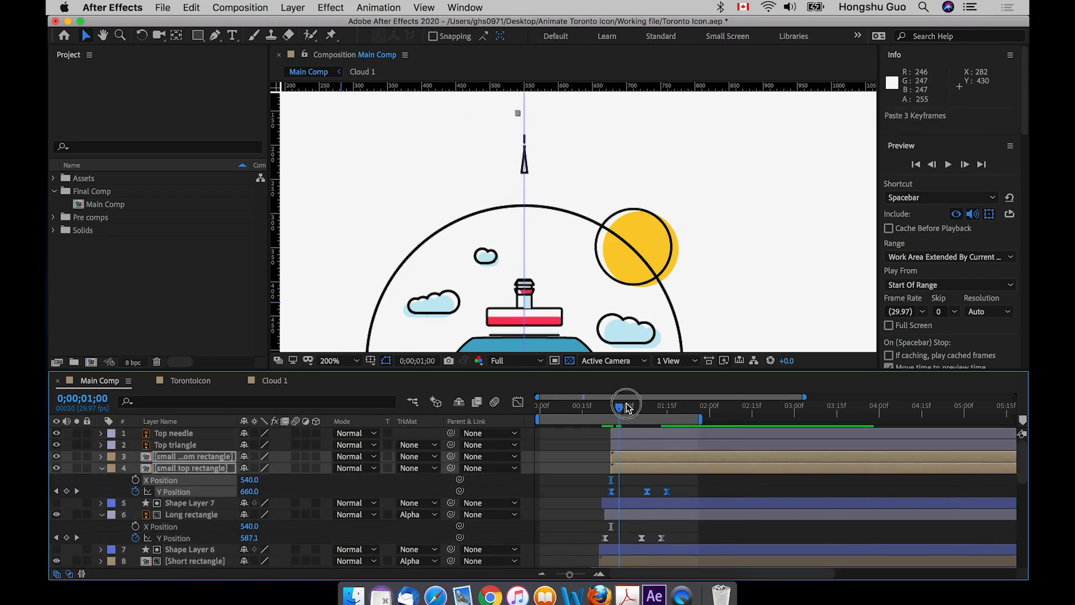
drag(629, 459, 667, 459)
key(super+z)
click(215, 460)
click(632, 444)
click(614, 405)
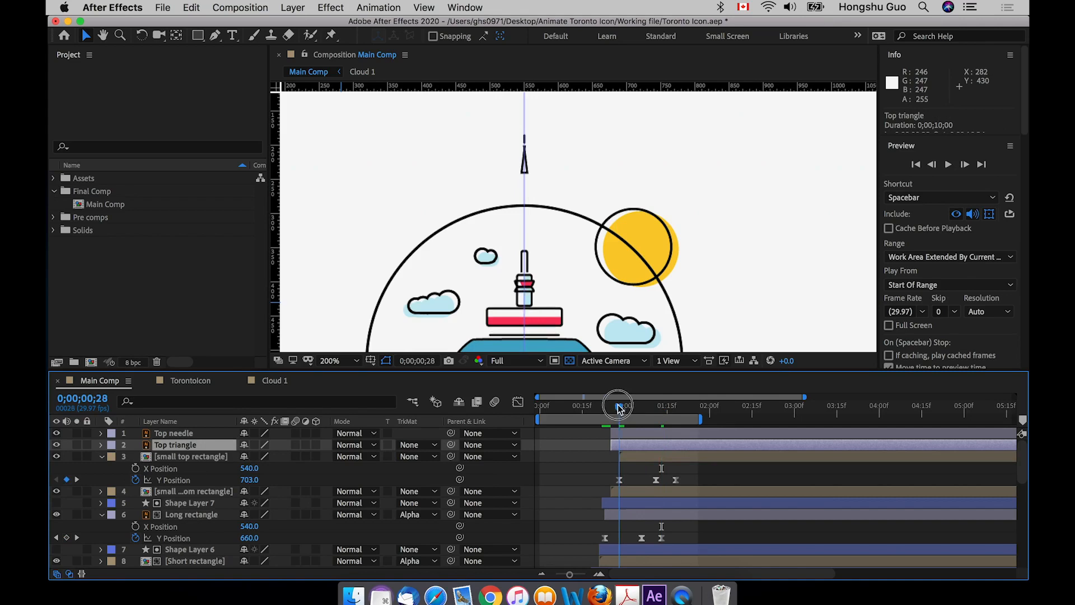
Paste the Y Position keyframes onto the Top triangle and Top needle layers, starting both layers around 0;00;01;01
key(u)
mouse_move(623, 434)
mouse_down()
mouse_move(640, 434)
mouse_move(624, 401)
mouse_move(656, 405)
mouse_up()
key(super+v)
Draw a rectangle shape layer over the small bottom rectangle and place it directly above that layer
click(191, 503)
key(F2)
click(198, 35)
drag(508, 173, 543, 188)
drag(178, 433, 192, 544)
Draw a rectangle shape layer over the small top rectangle and place it directly above that layer
key(F2)
drag(507, 167, 545, 188)
drag(187, 441, 188, 507)
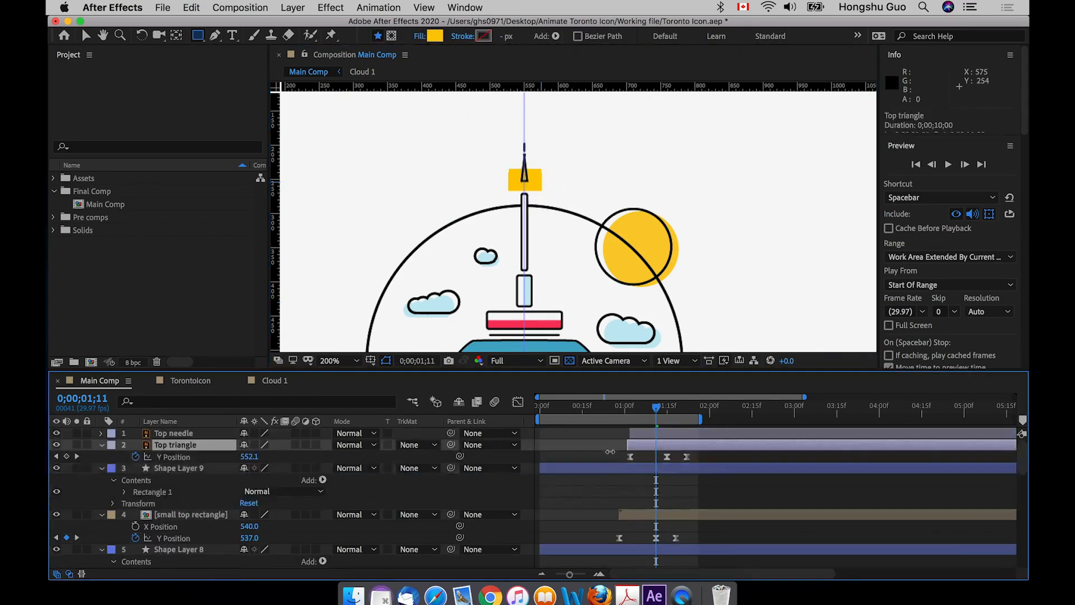
Draw a rectangle shape layer over the Top triangle and place it directly above that layer
key(F2)
drag(508, 148, 543, 188)
drag(179, 433, 188, 489)
Collapse all layers and set both small rectangles and the Top triangle to use the shapes above them as Alpha Mattes
key(ctrl+a)
key(ctrl+grave)
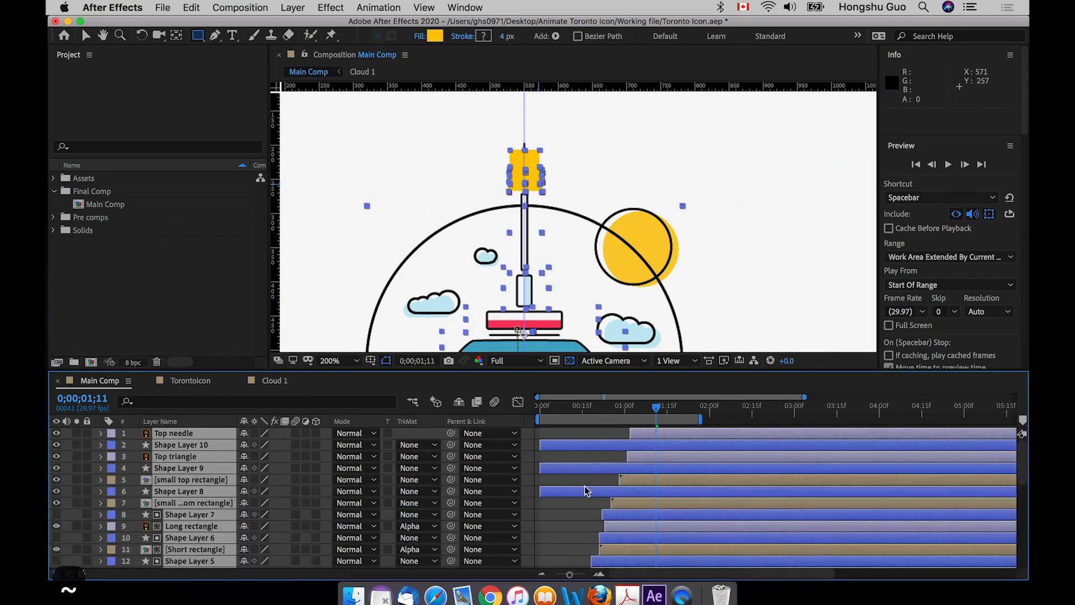
click(196, 479)
click(417, 479)
click(426, 507)
click(417, 456)
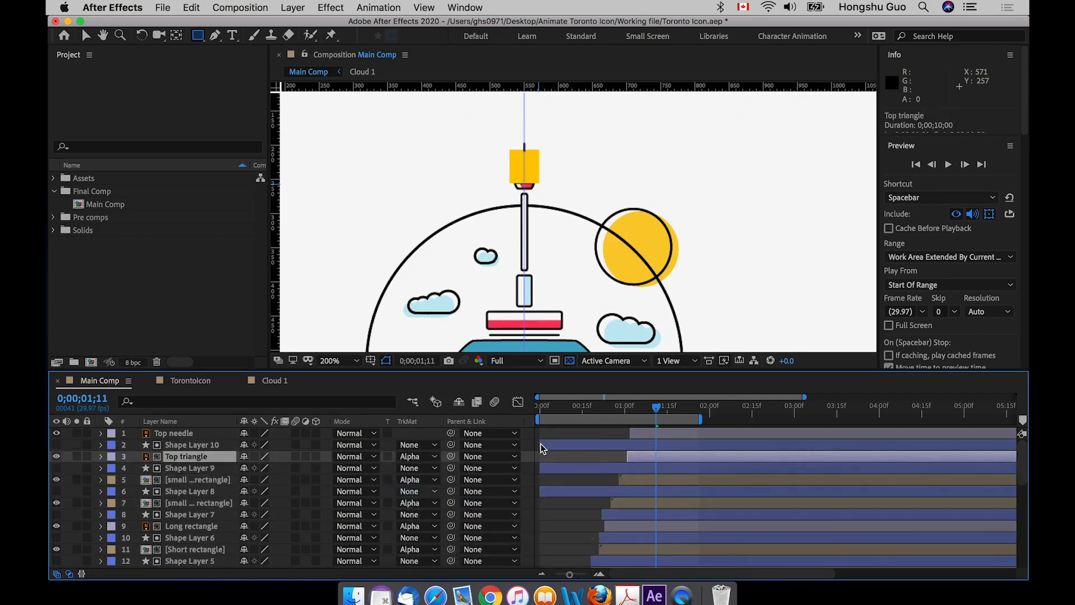
click(426, 483)
Shift the three new matte shape layers in time to start together with the layers they mask
drag(542, 445, 622, 445)
drag(559, 467, 641, 465)
drag(548, 492, 619, 493)
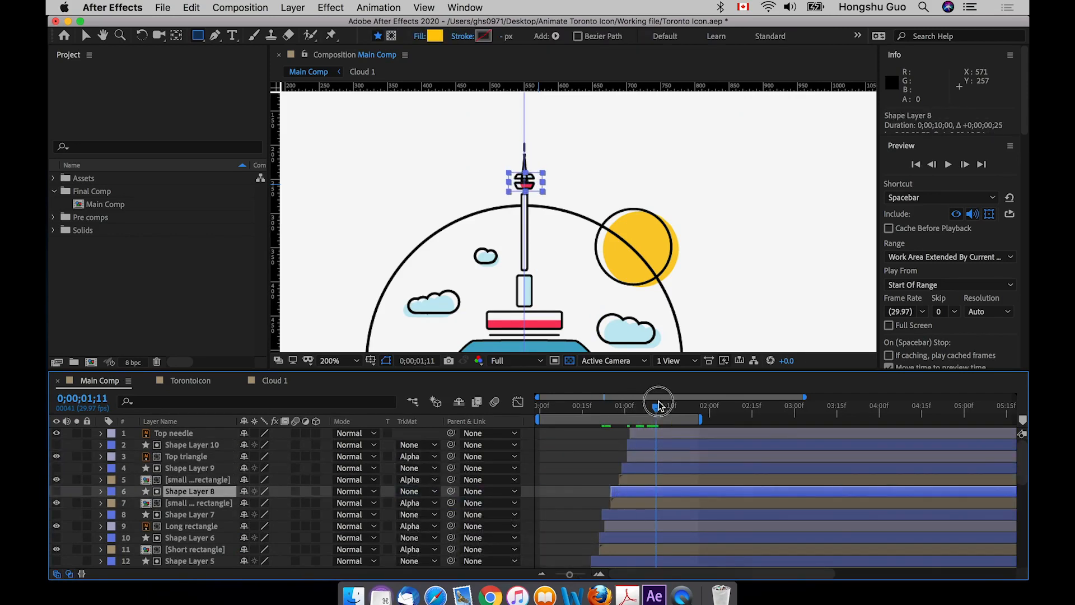
Move the Top triangle's matte shape up over the triangle and extend the work area to end at 0;00;02;10
click(177, 446)
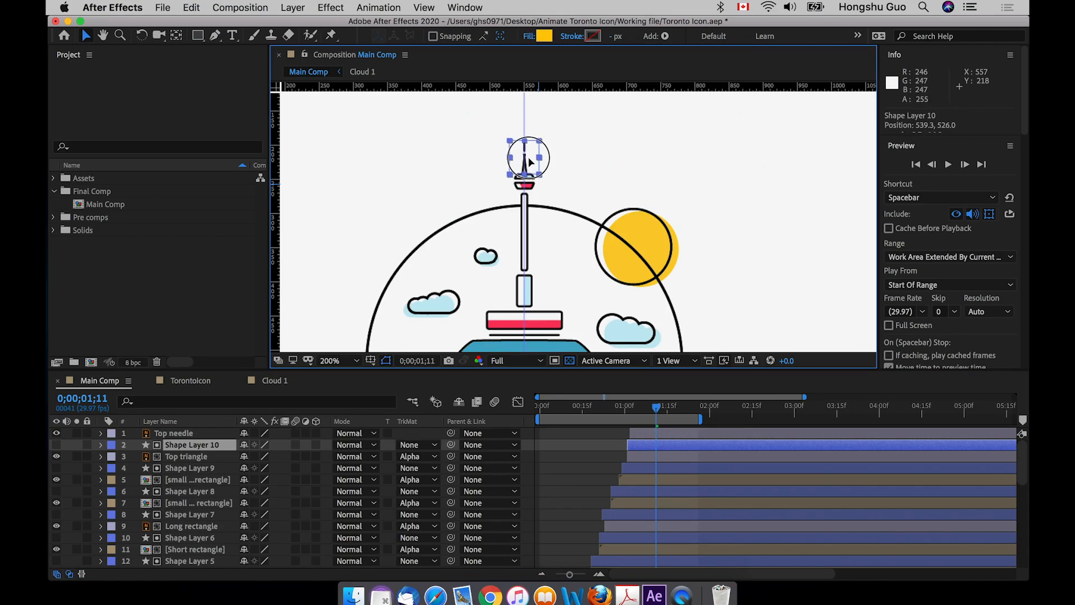
key(v)
click(661, 398)
drag(661, 398, 747, 415)
Set the Top needle's middle Y Position keyframe at 0;00;01;20 to 492 for a higher overshoot
key(u)
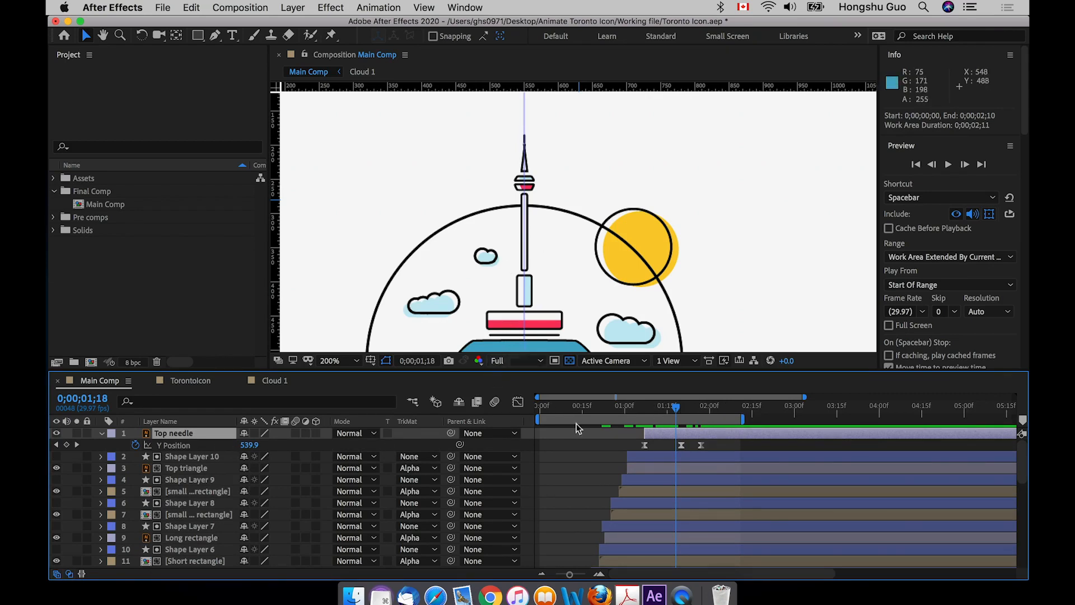
click(723, 450)
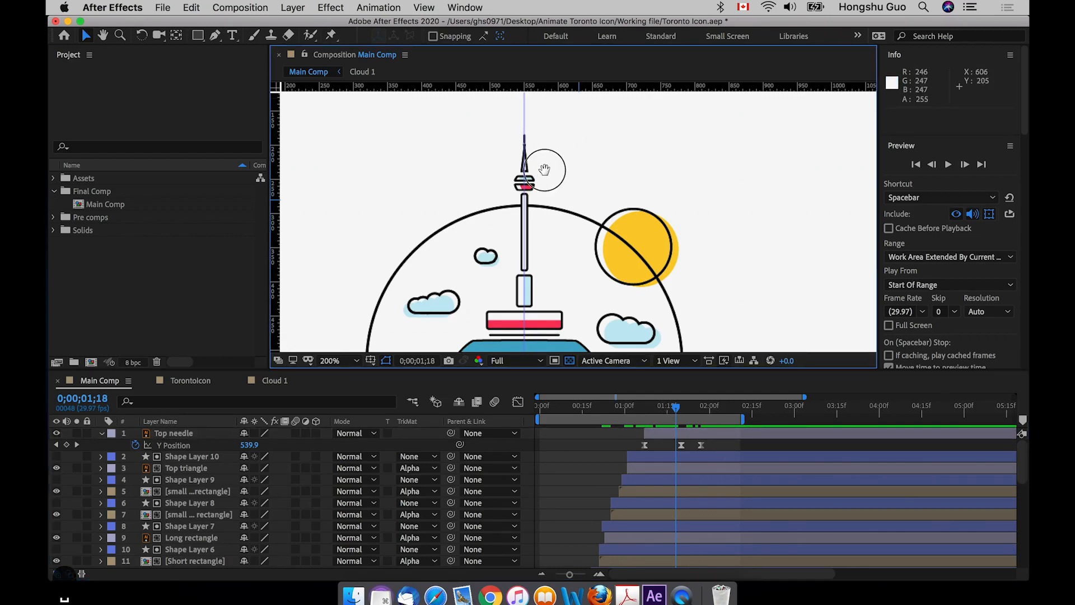
drag(547, 168, 504, 228)
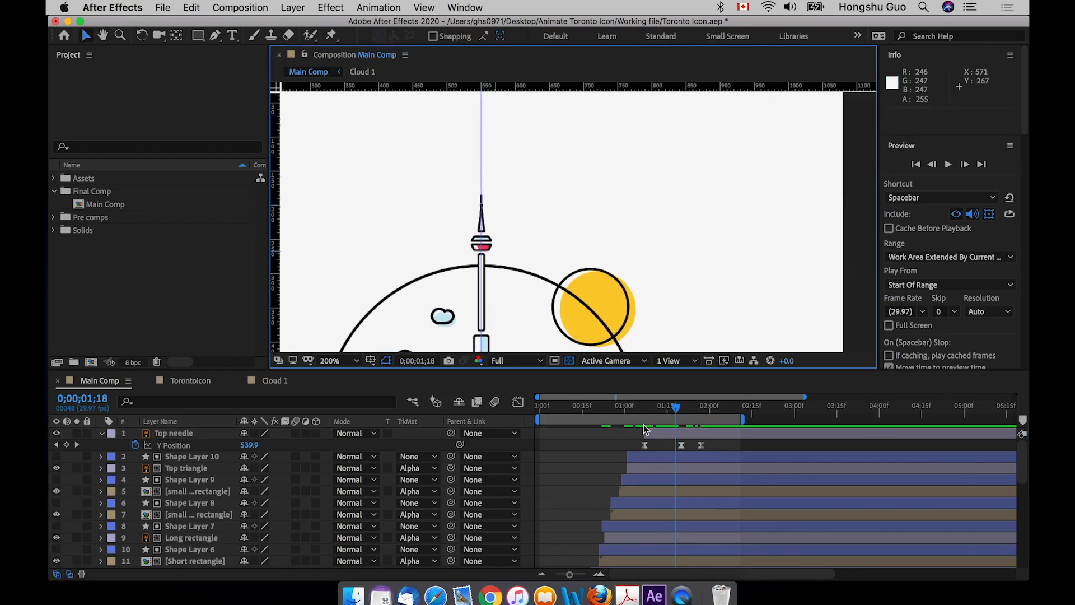
drag(678, 409, 682, 408)
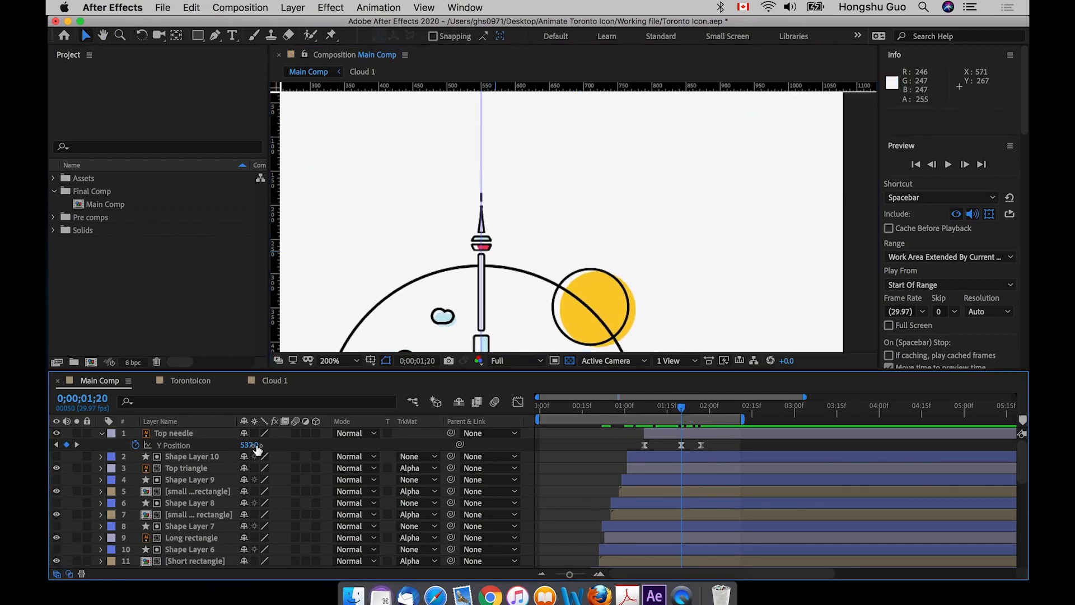
drag(249, 446, 219, 450)
Move the Top needle's last keyframe to about 0;00;02;04 and its middle one to 0;00;01;21, and preview the motion
drag(700, 445, 707, 444)
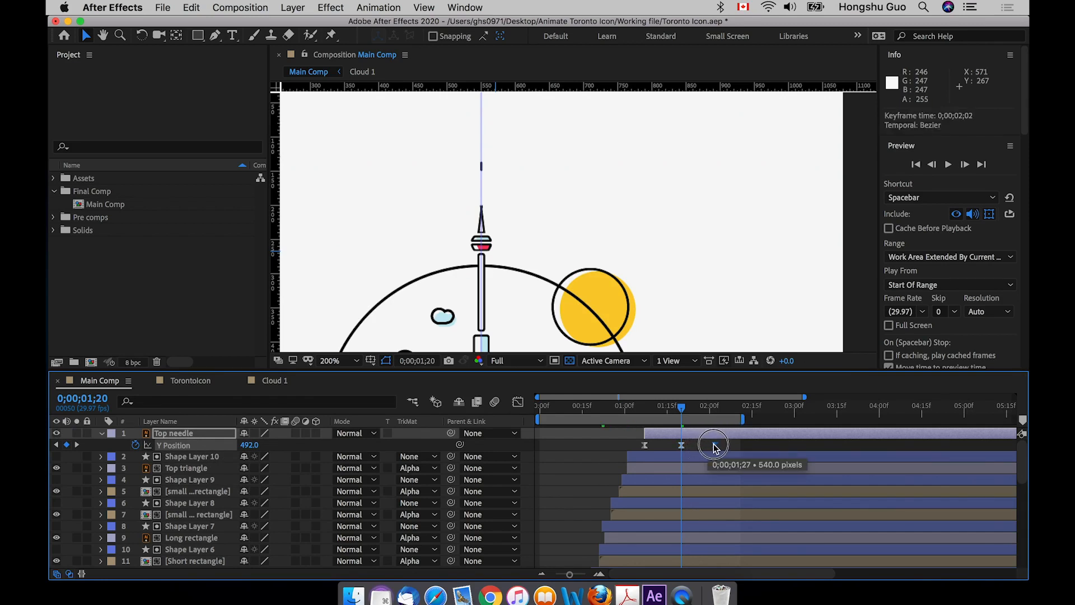
drag(715, 446, 722, 447)
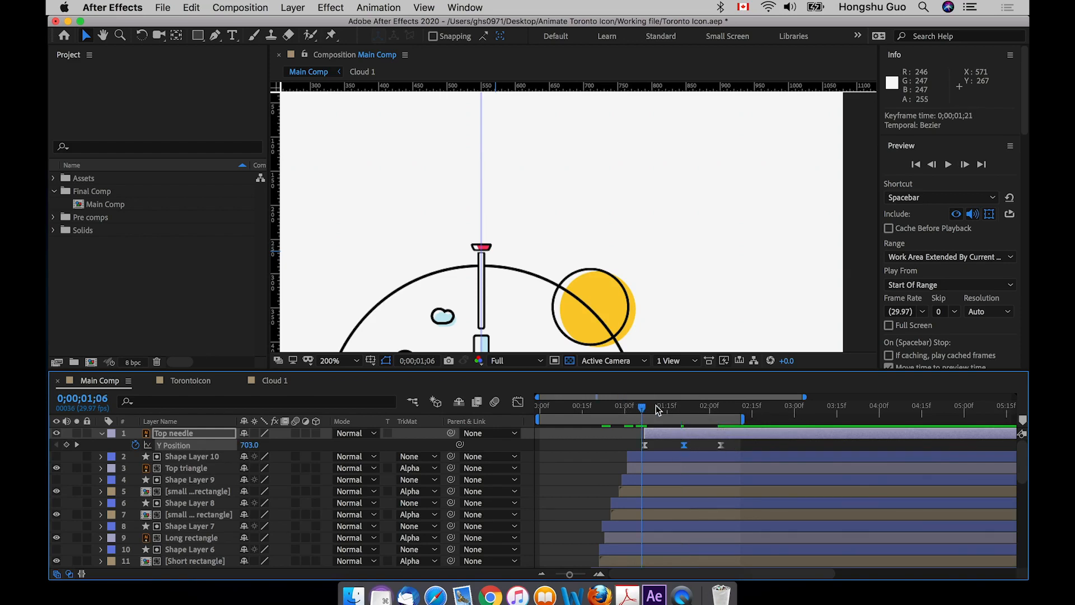
key(space)
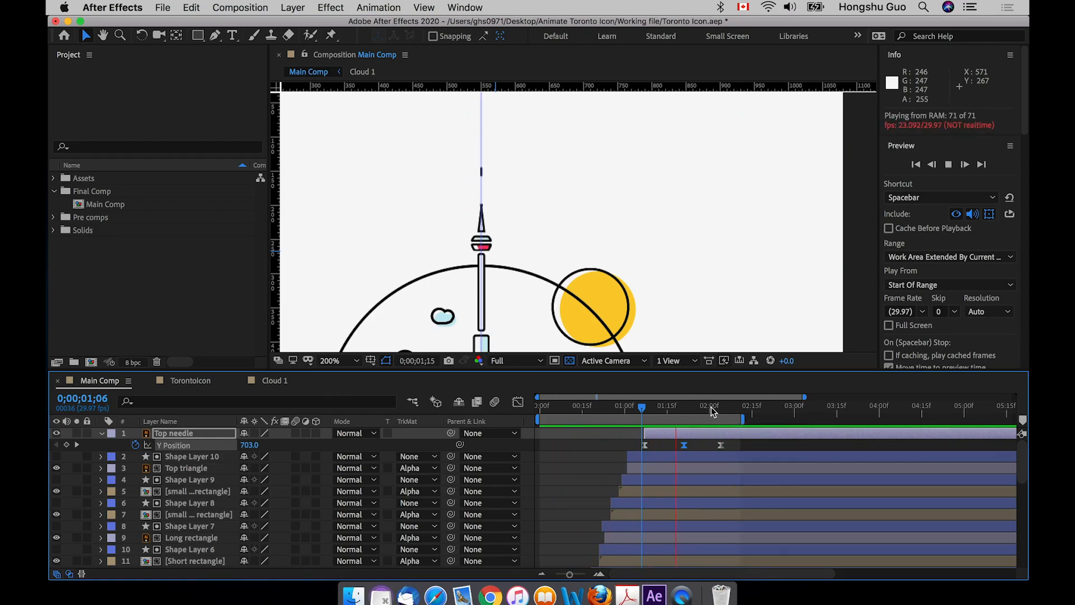
key(space)
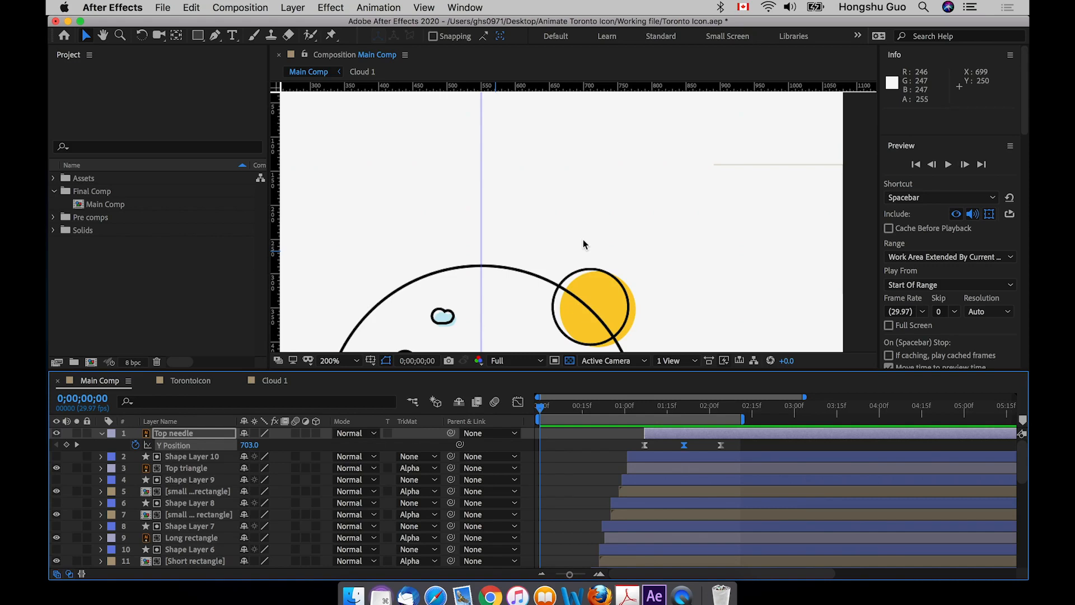
Hide the guides and preview the whole tower animation from the start at 100% magnification
key(super+semicolon)
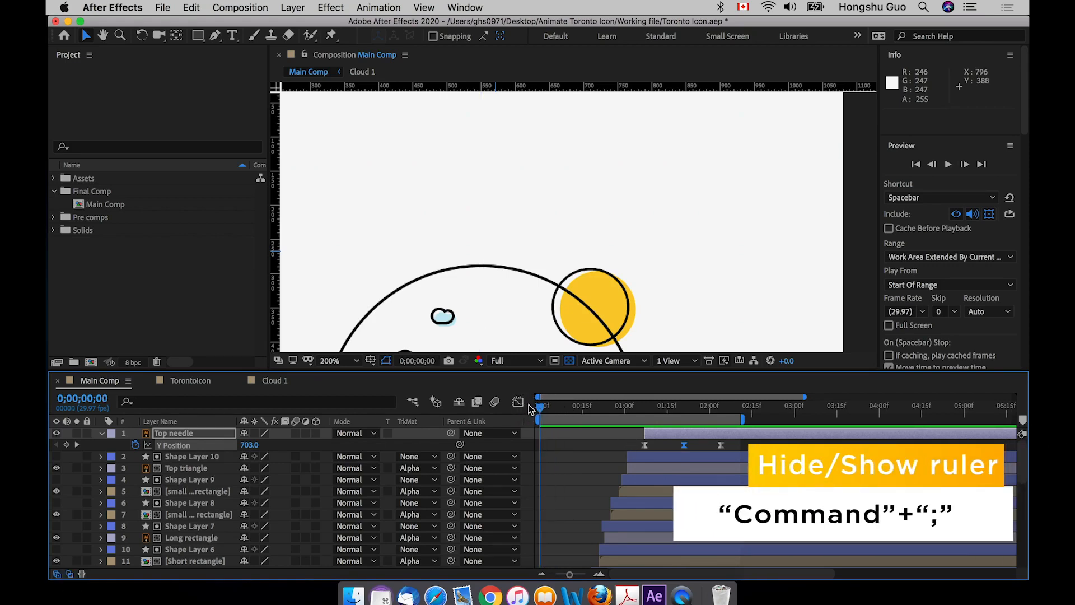
key(super+minus)
key(super+minus)
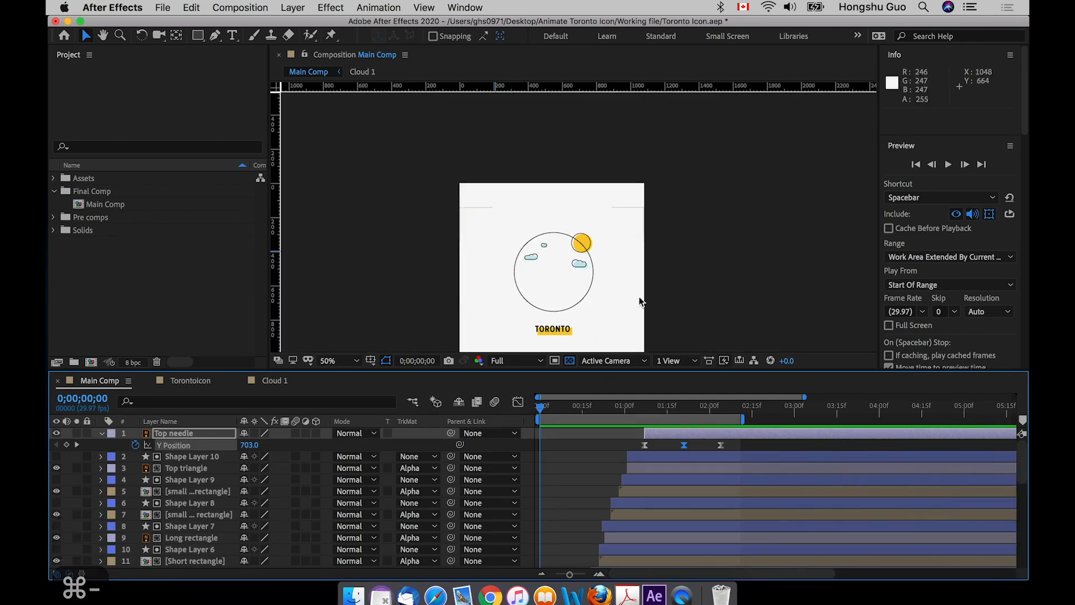
click(349, 361)
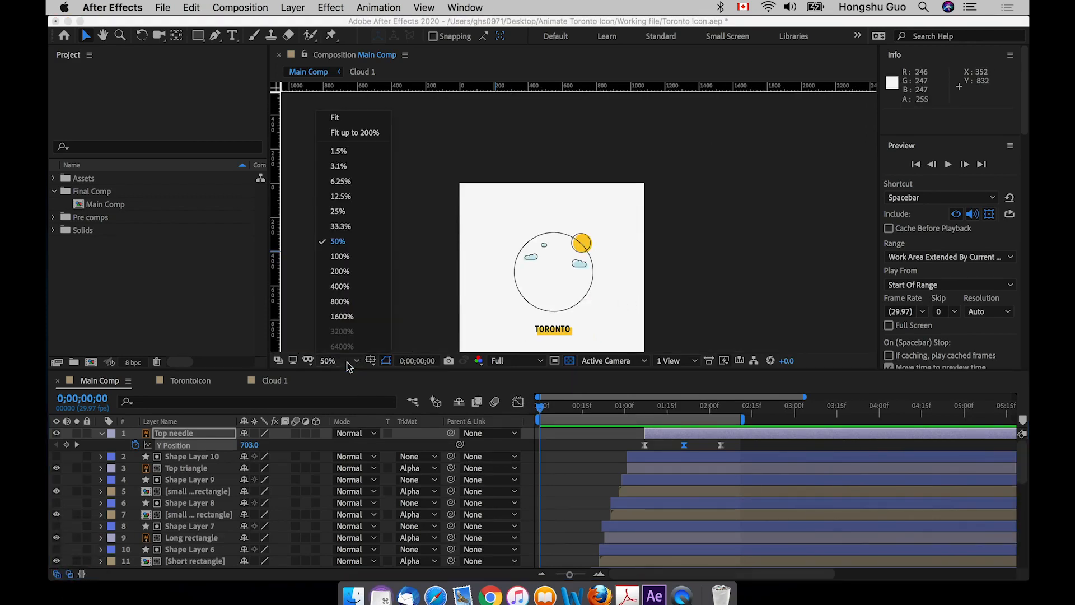
click(349, 259)
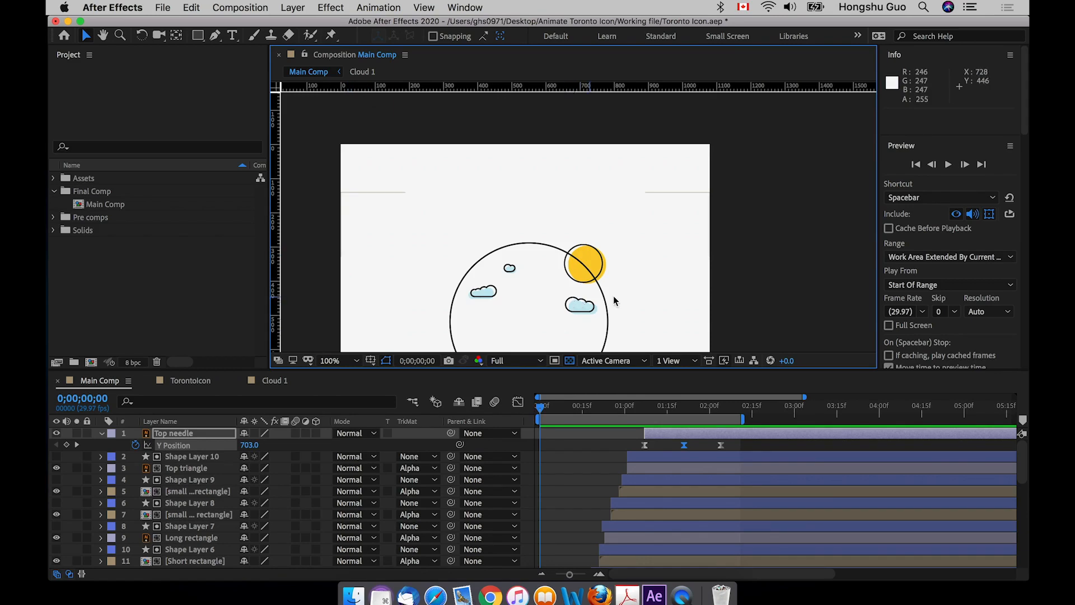
drag(614, 301, 616, 228)
click(521, 408)
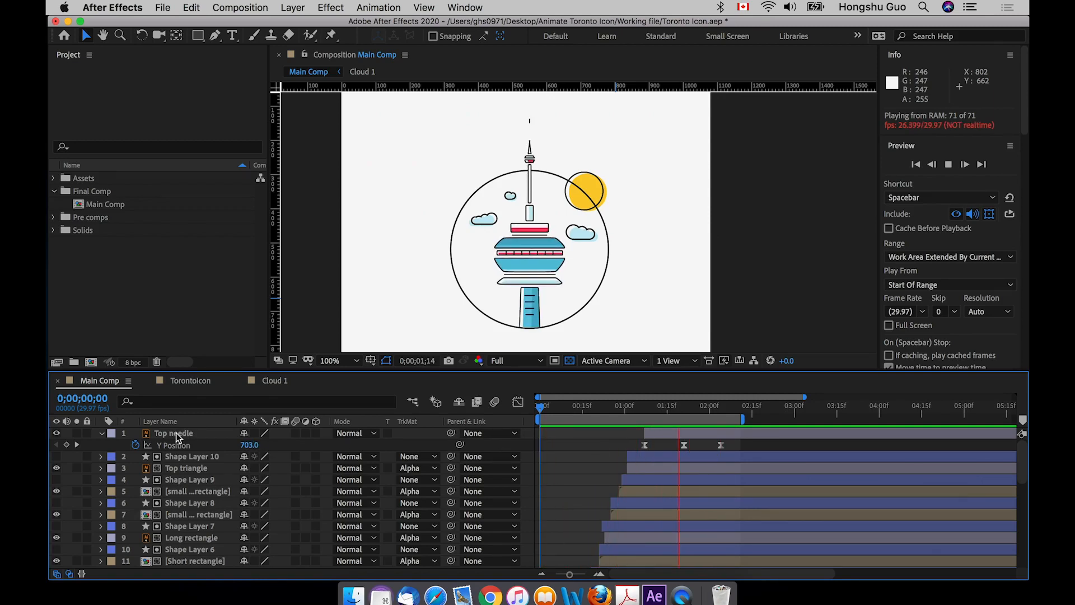
At 0;00;02;04, draw a yellow matte rectangle about 97 by 137 px on a new shape layer, covering the needle above the top triangle
key(space)
drag(695, 406, 720, 406)
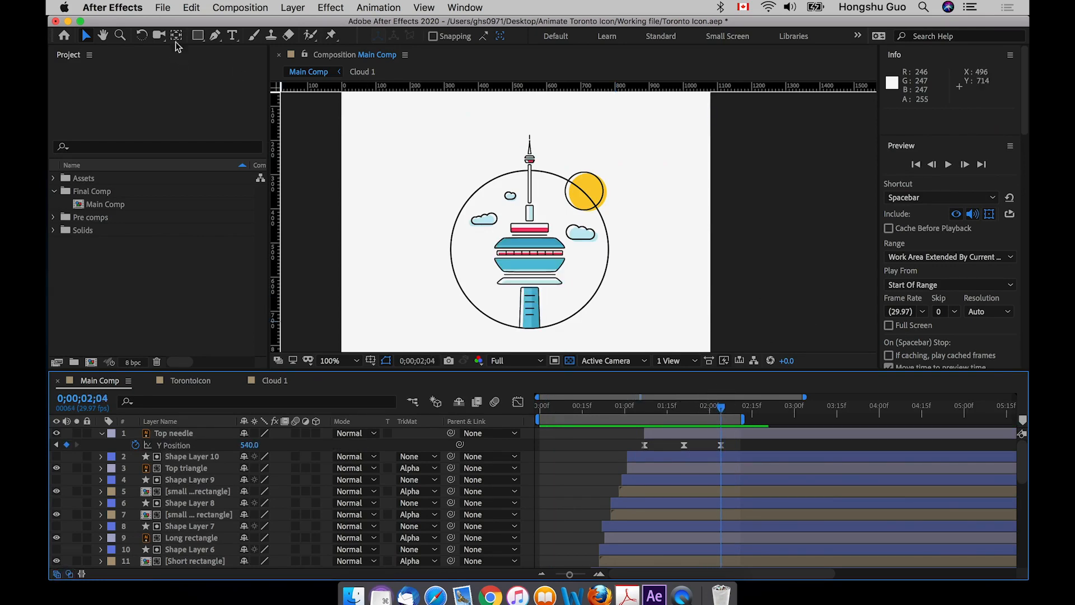
click(197, 35)
drag(514, 97, 547, 143)
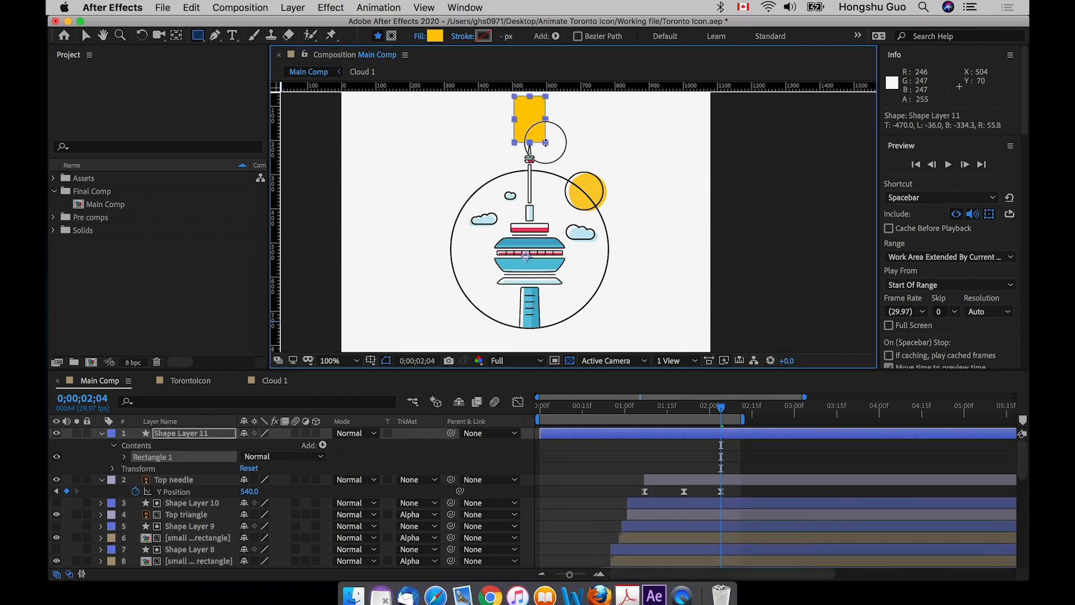
drag(546, 142, 548, 143)
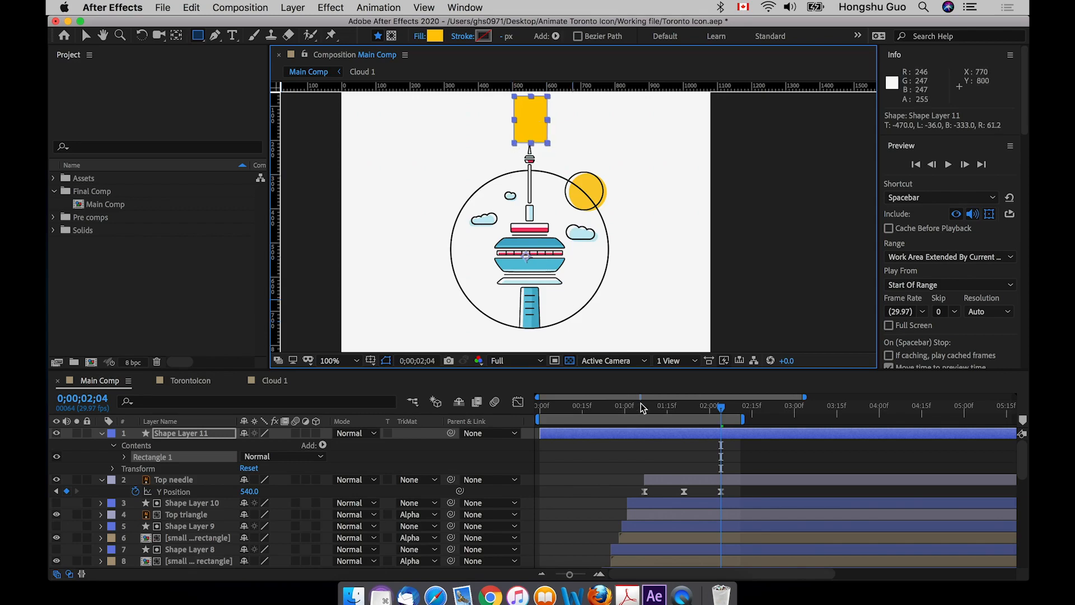
Set the Top needle layer's track matte to Alpha Matte "Shape Layer 11"
click(173, 479)
click(419, 480)
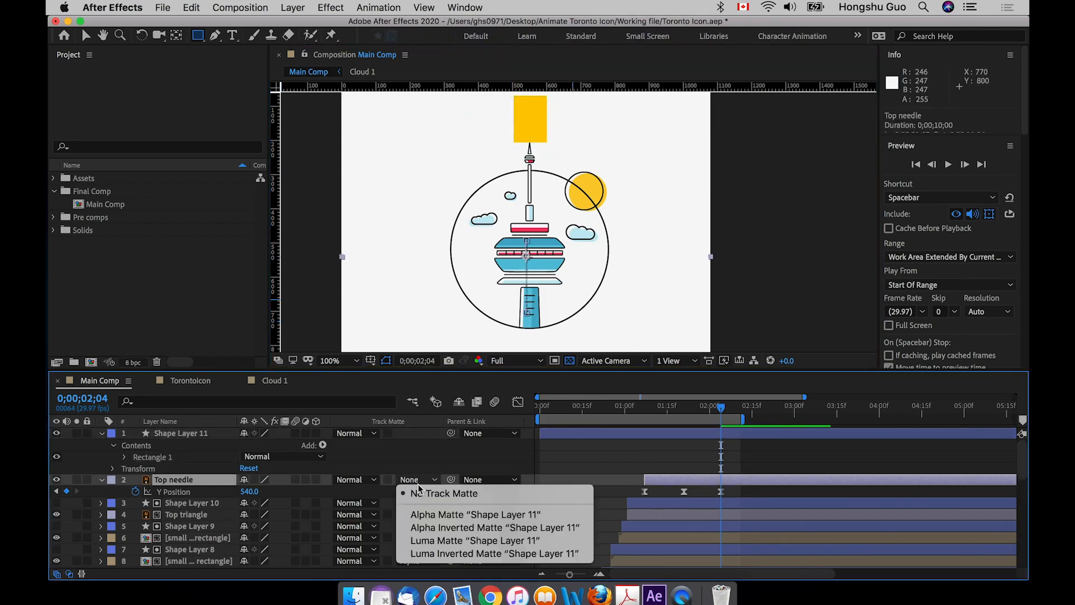
click(448, 514)
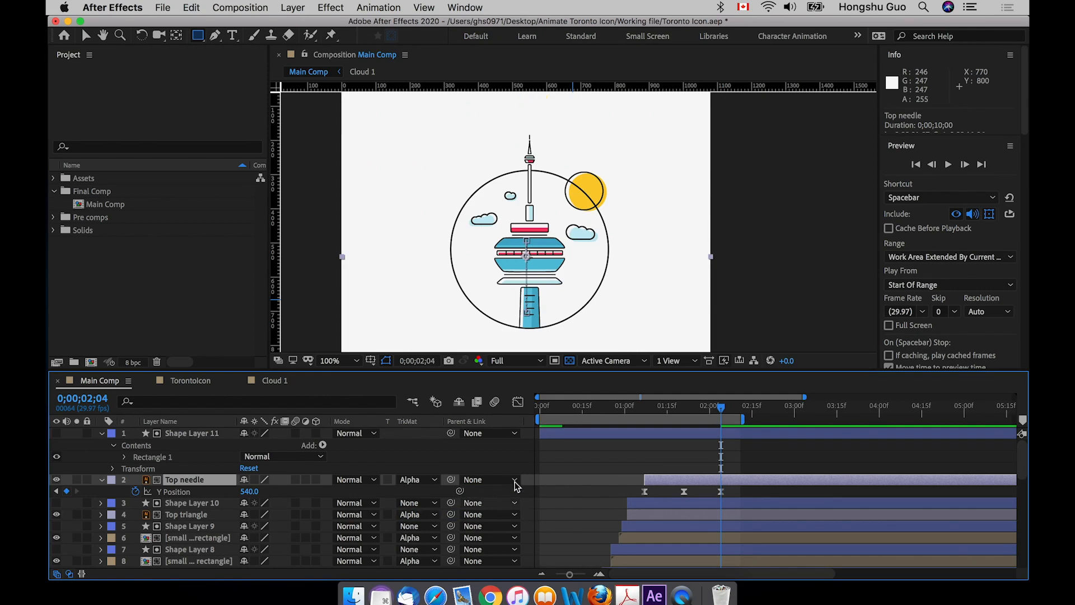
Preview the full tower animation from the start to check the needle's matted entrance
key(space)
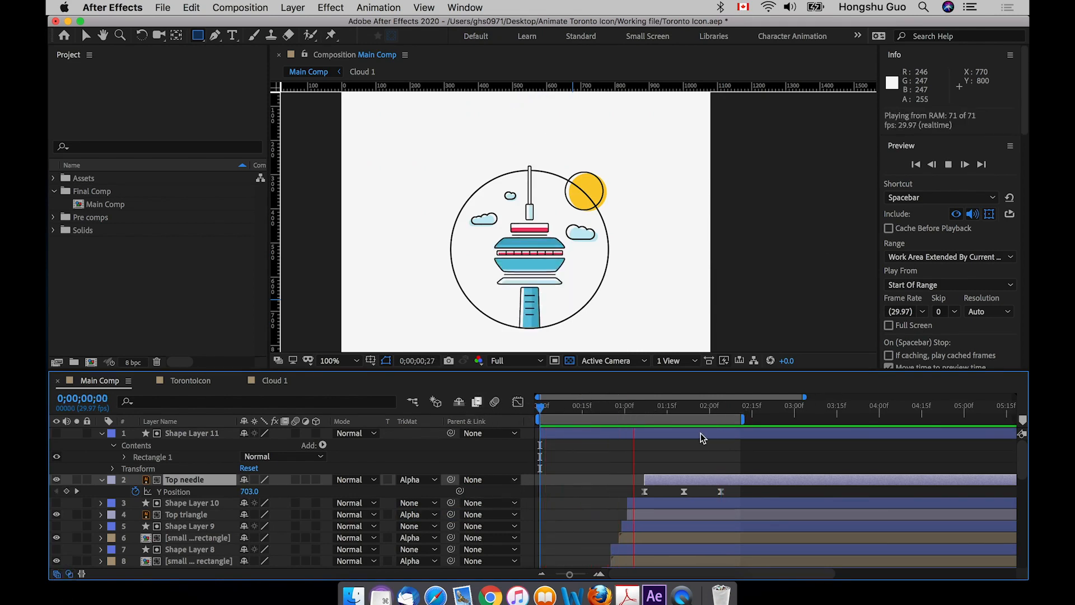
key(space)
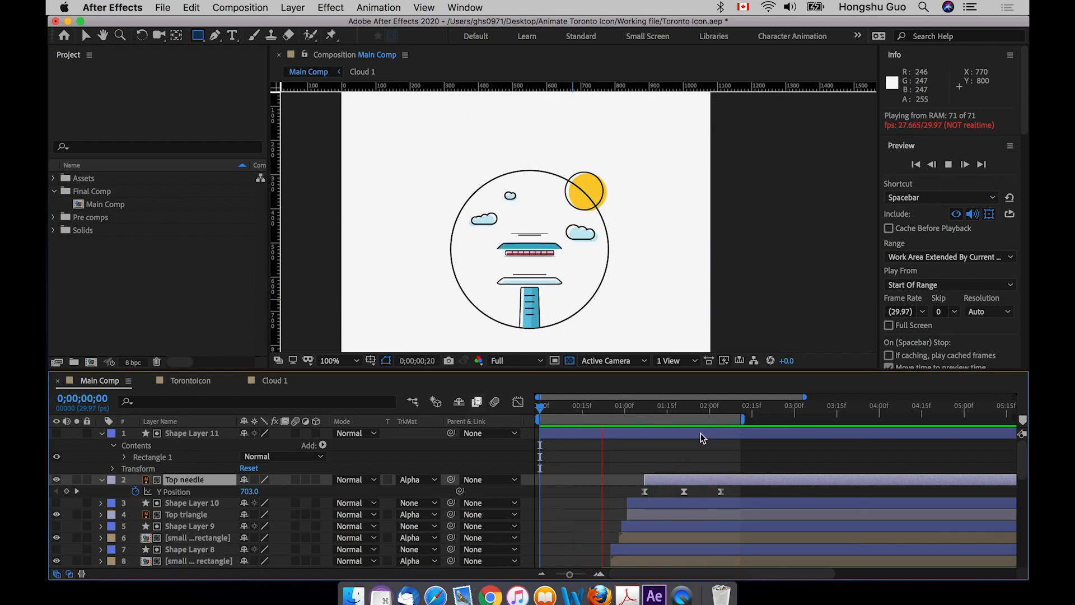
key(space)
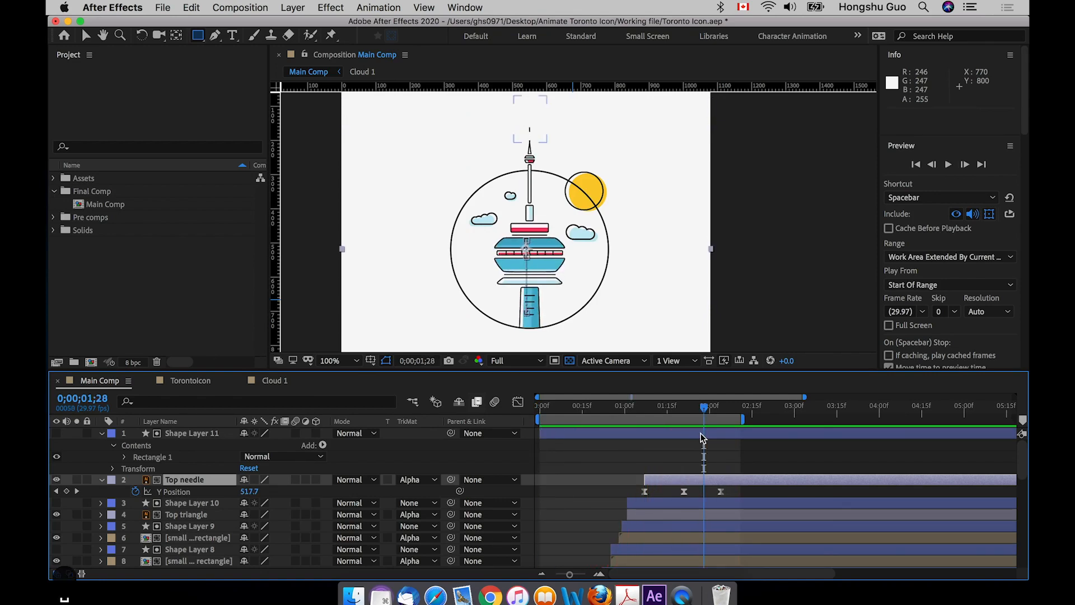
click(540, 408)
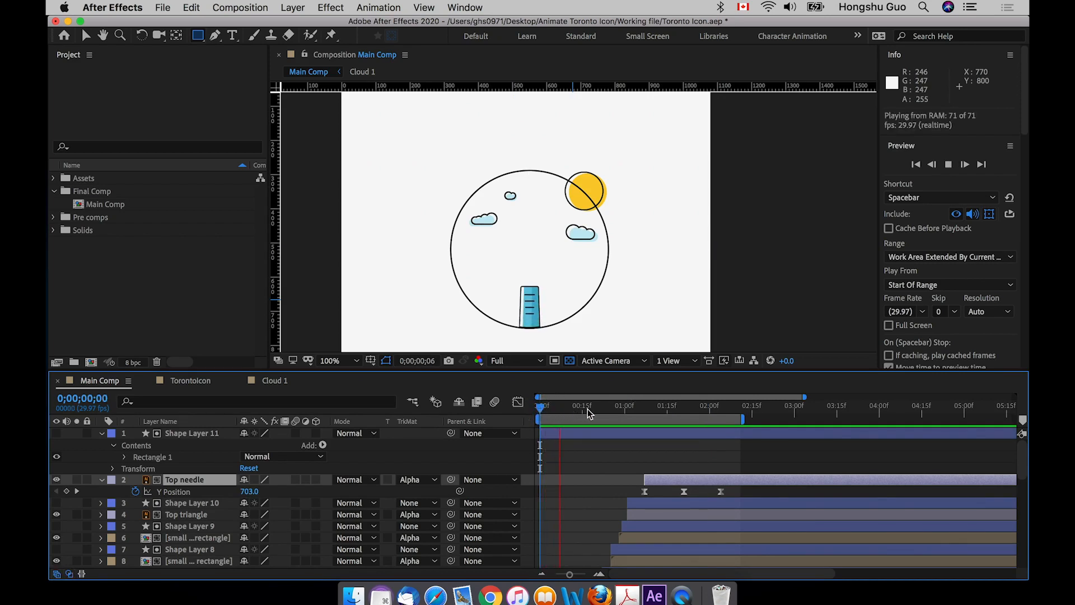
key(space)
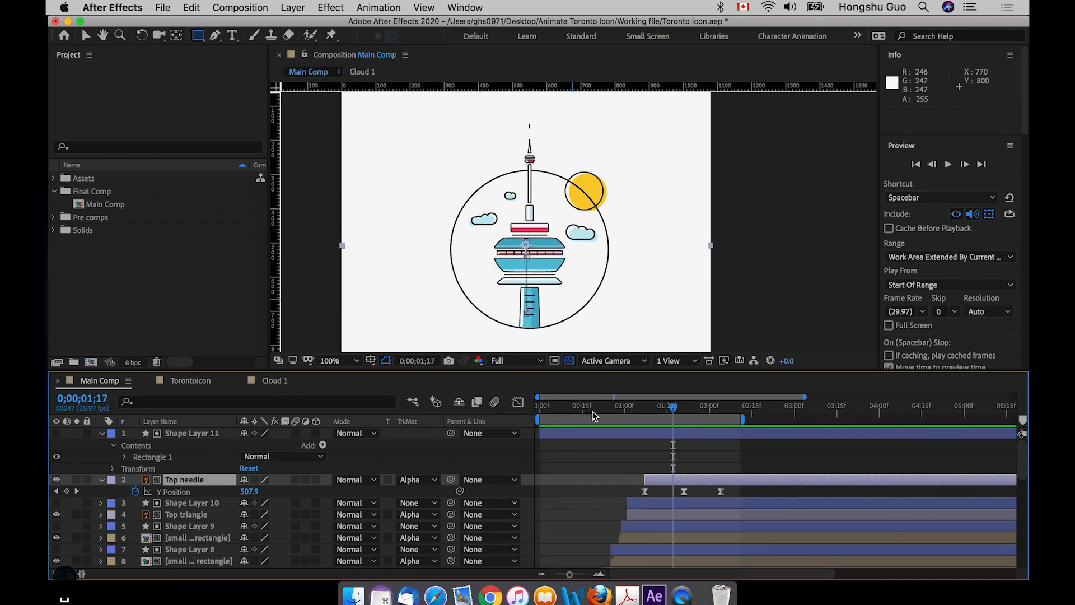